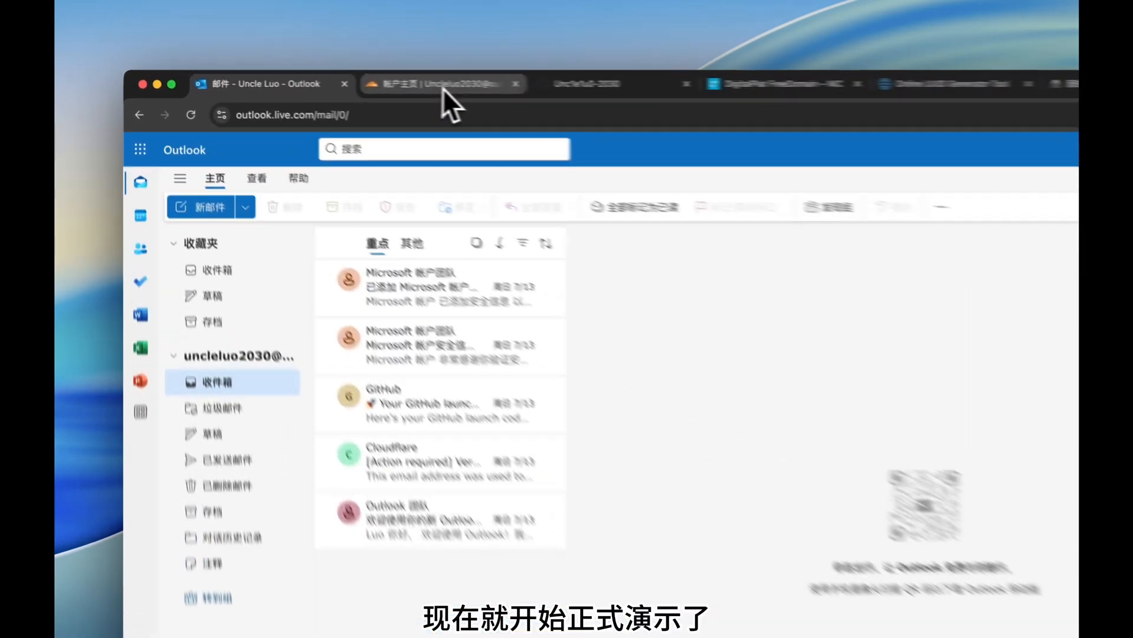
Go to the DigitalPlat FreeDomain tab and follow the REGISTER A NEW DOMAIN link.
click(442, 88)
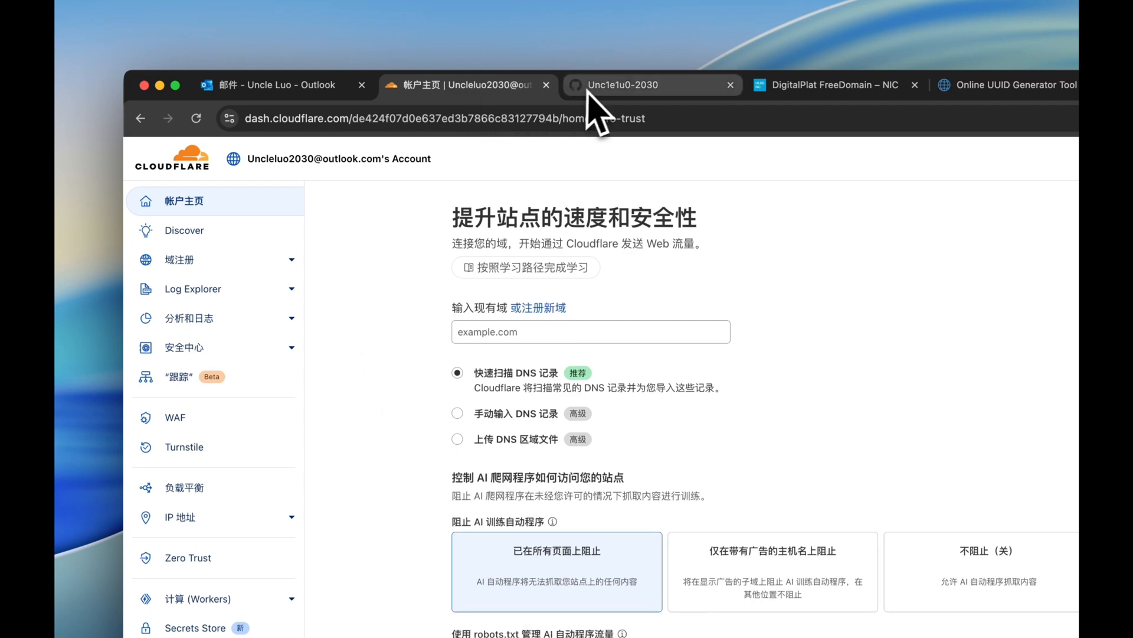
click(656, 84)
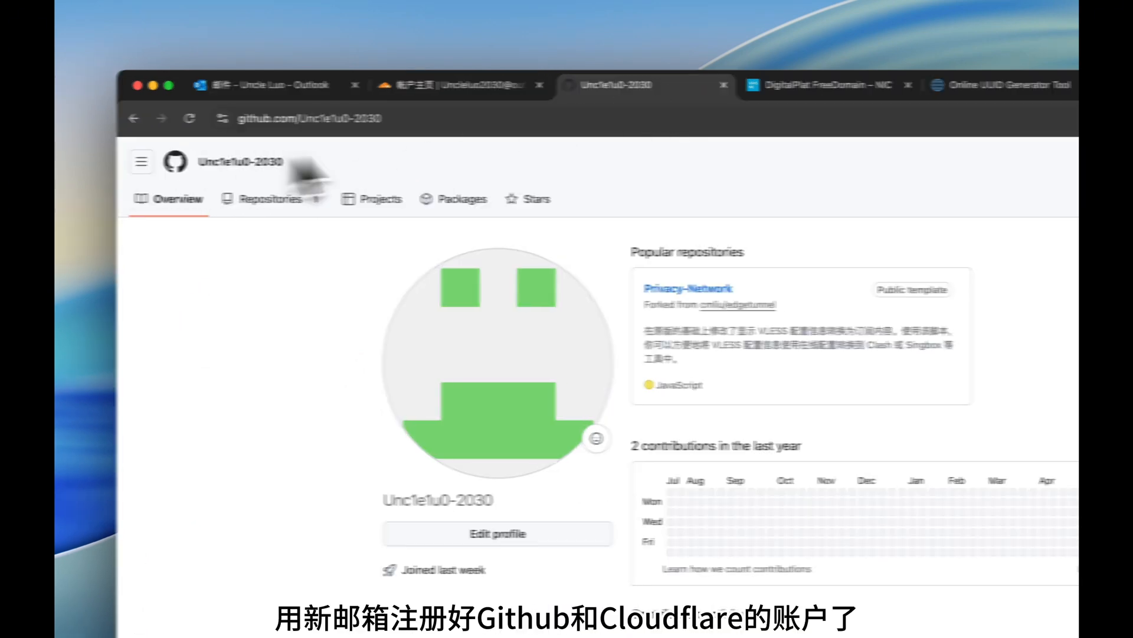
click(603, 87)
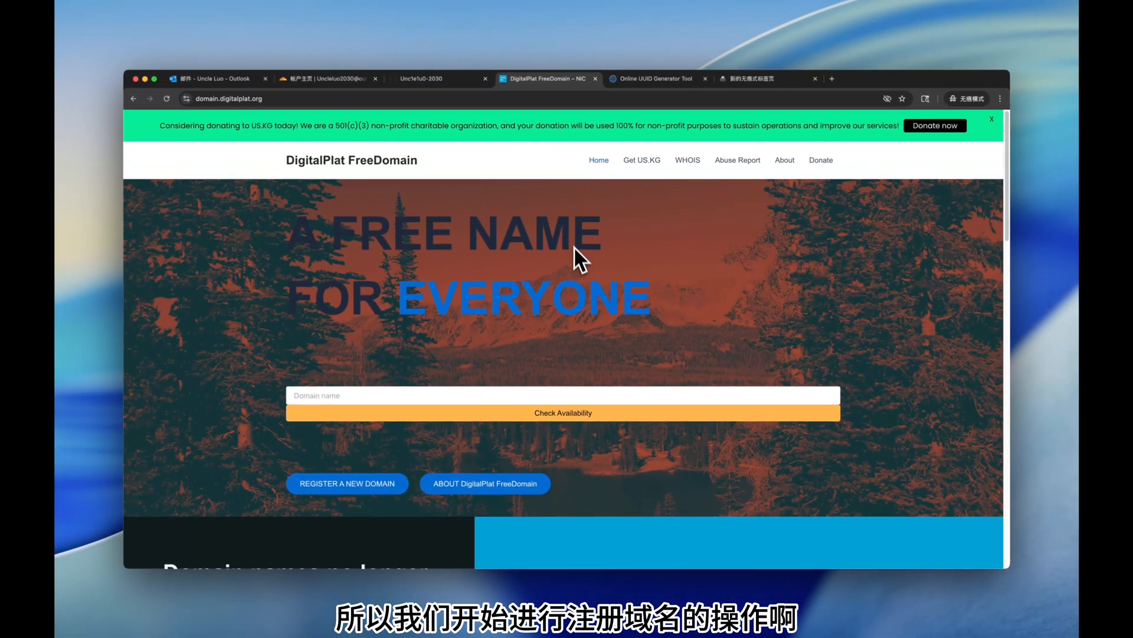
scroll(576, 254, down, 3)
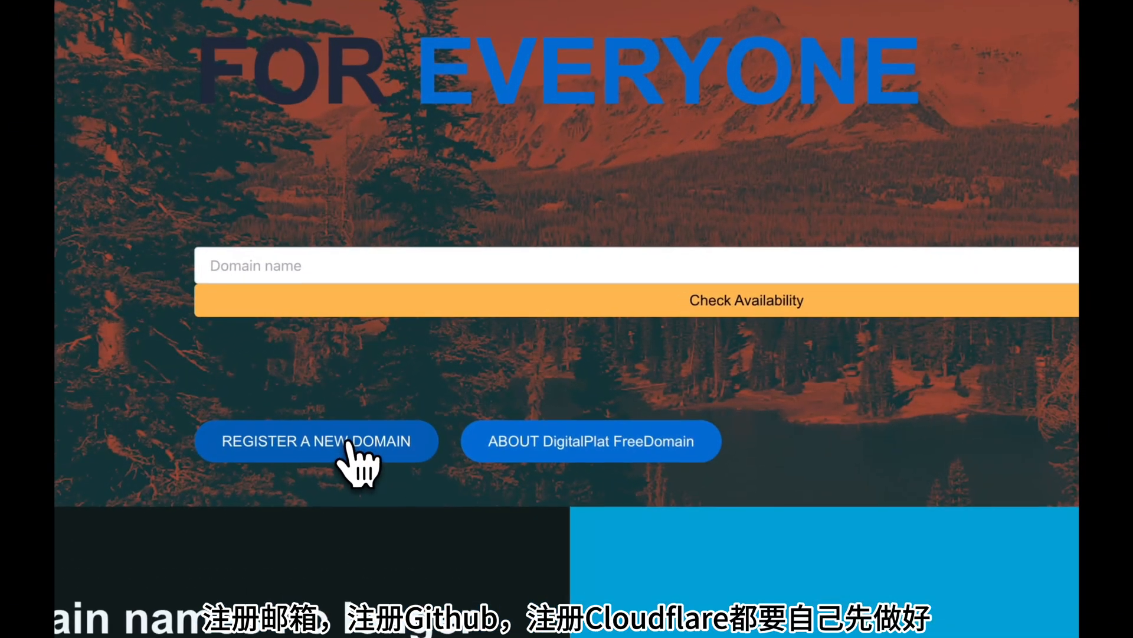
click(366, 393)
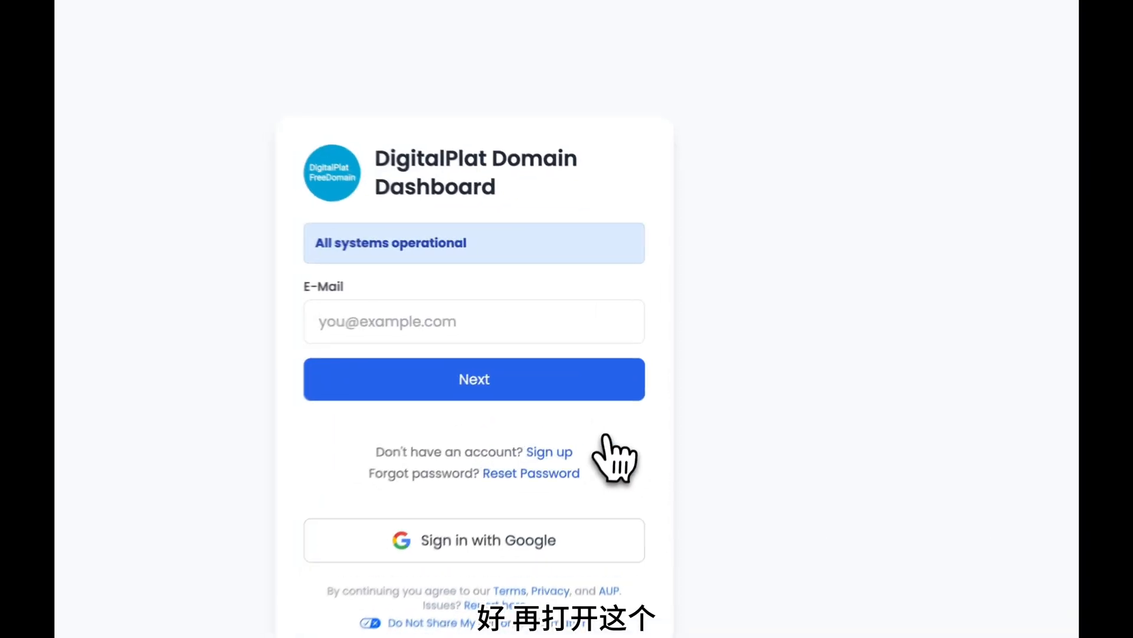
Fill in the DigitalPlat sign-up form, pass the Cloudflare check, and submit the registration.
click(550, 466)
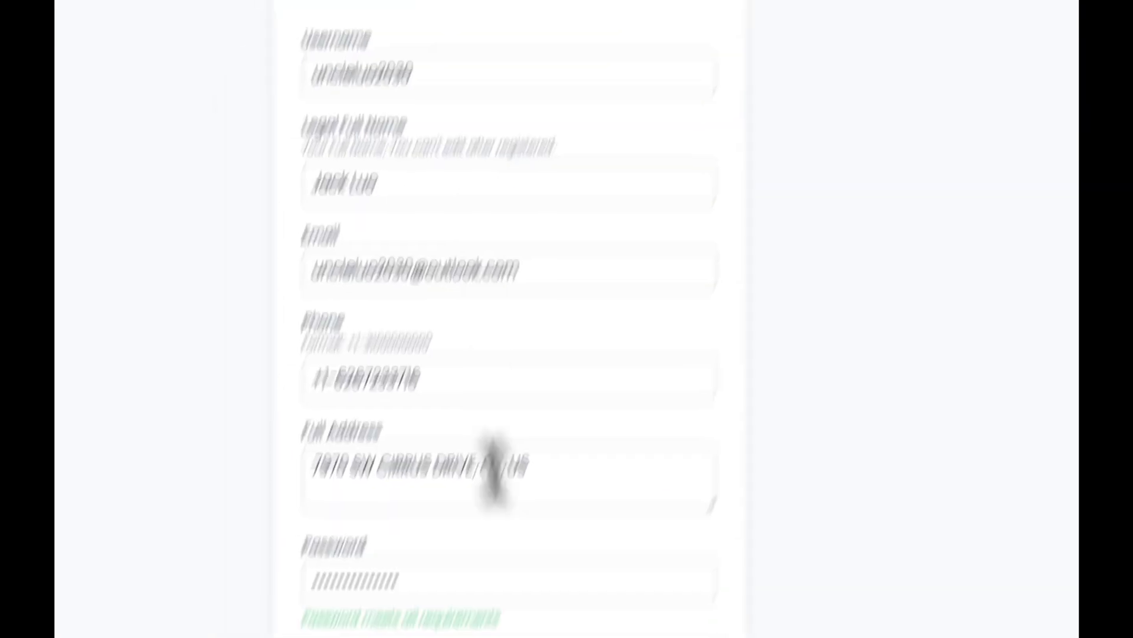
text(******)
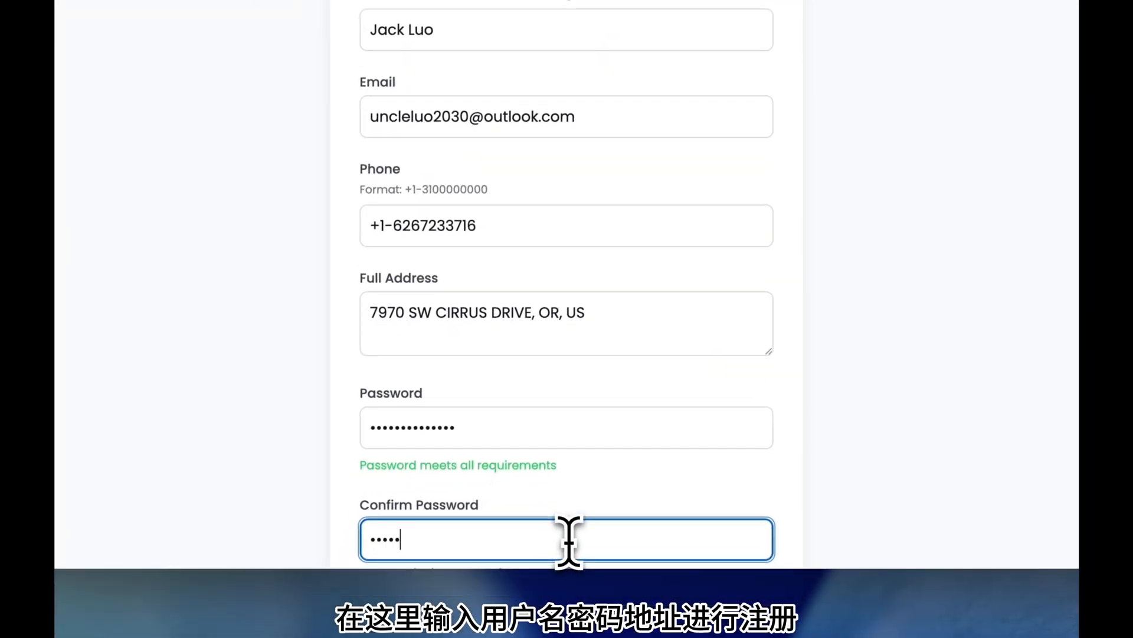
text(****)
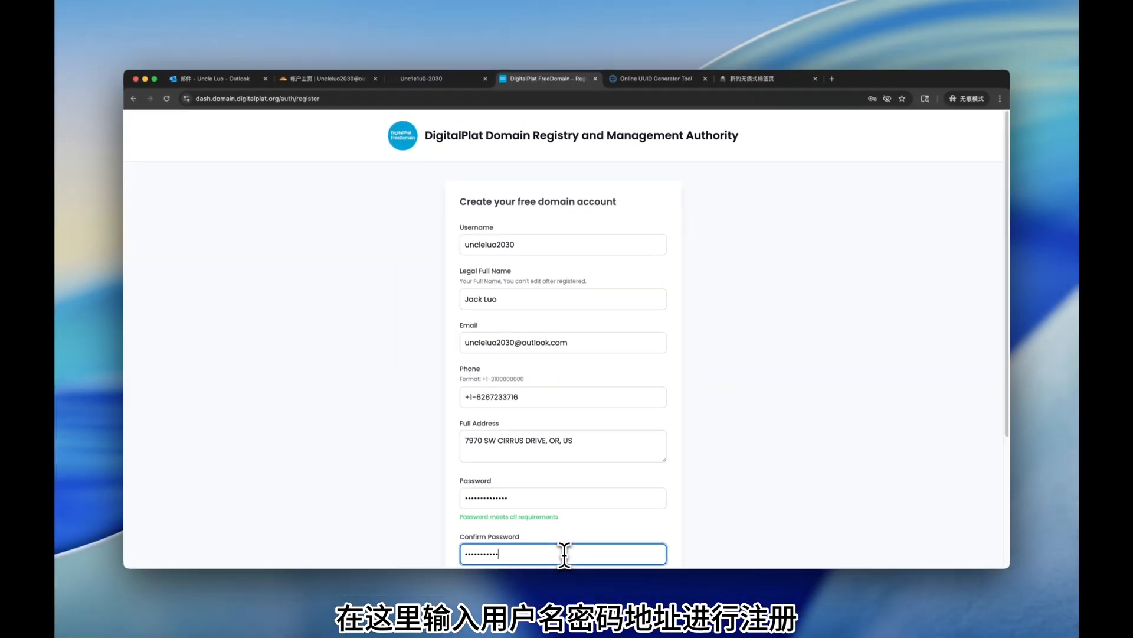
text(**)
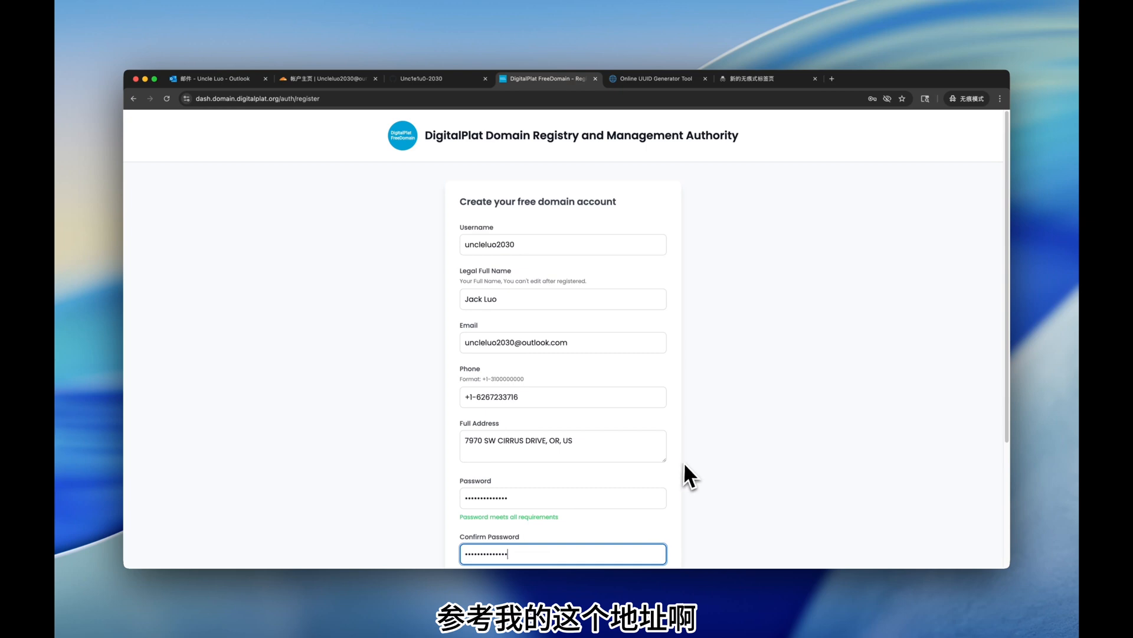
scroll(686, 465, down, 1)
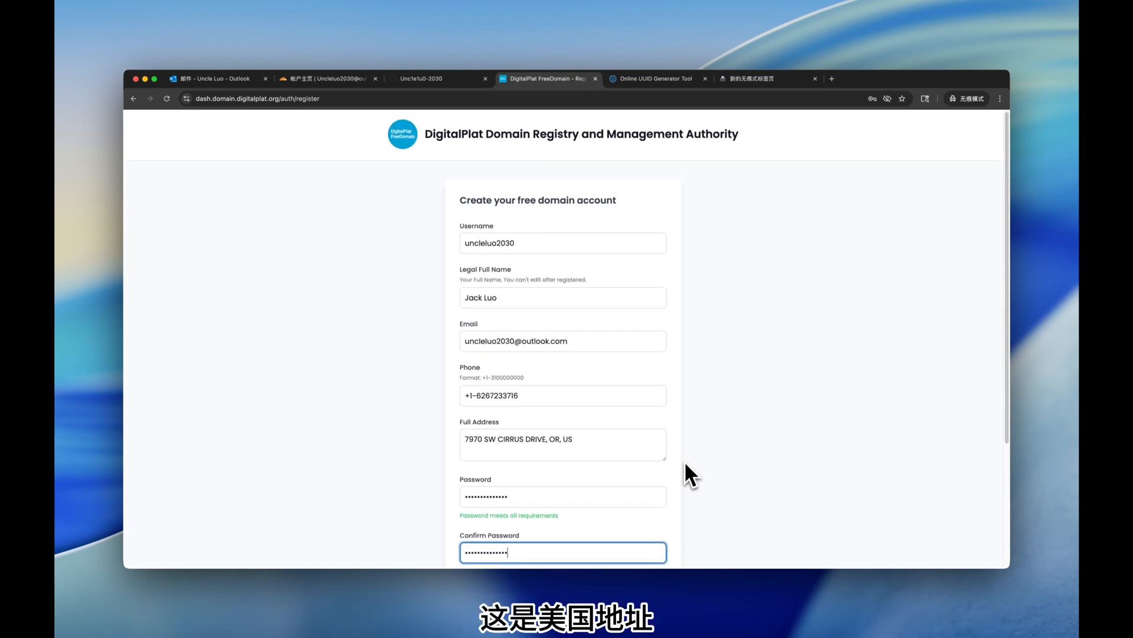
scroll(684, 464, down, 5)
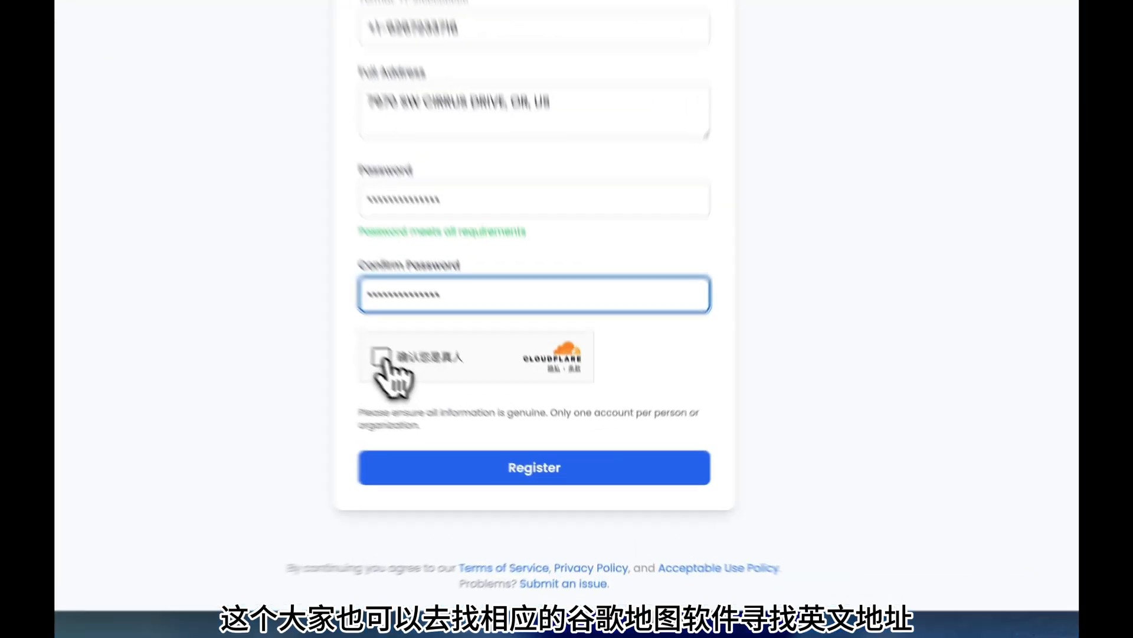
click(381, 357)
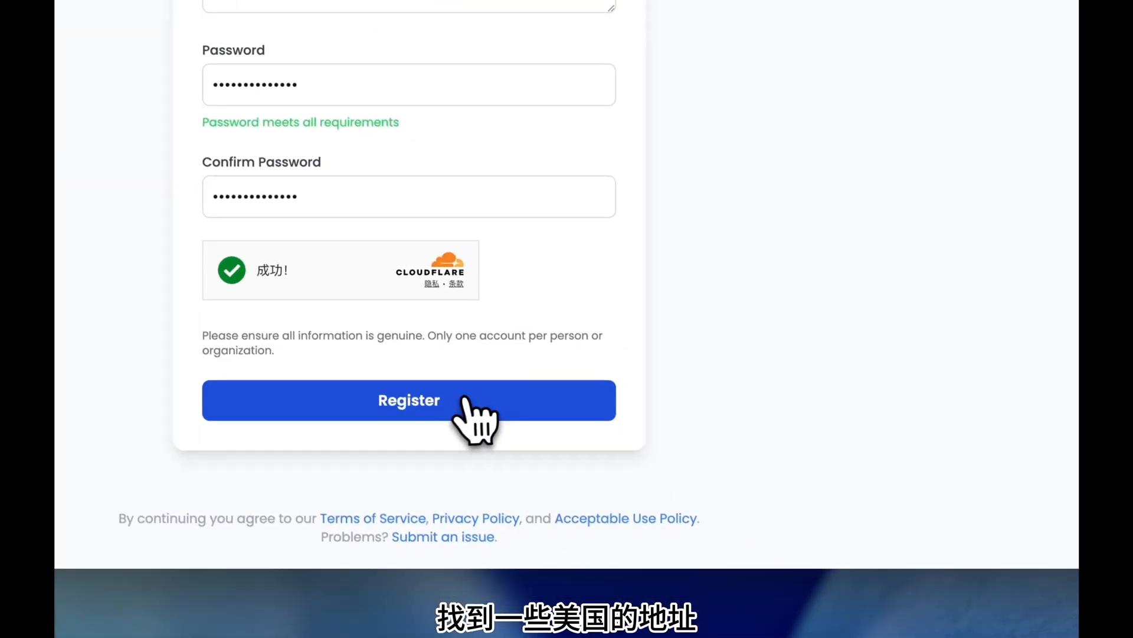
click(459, 400)
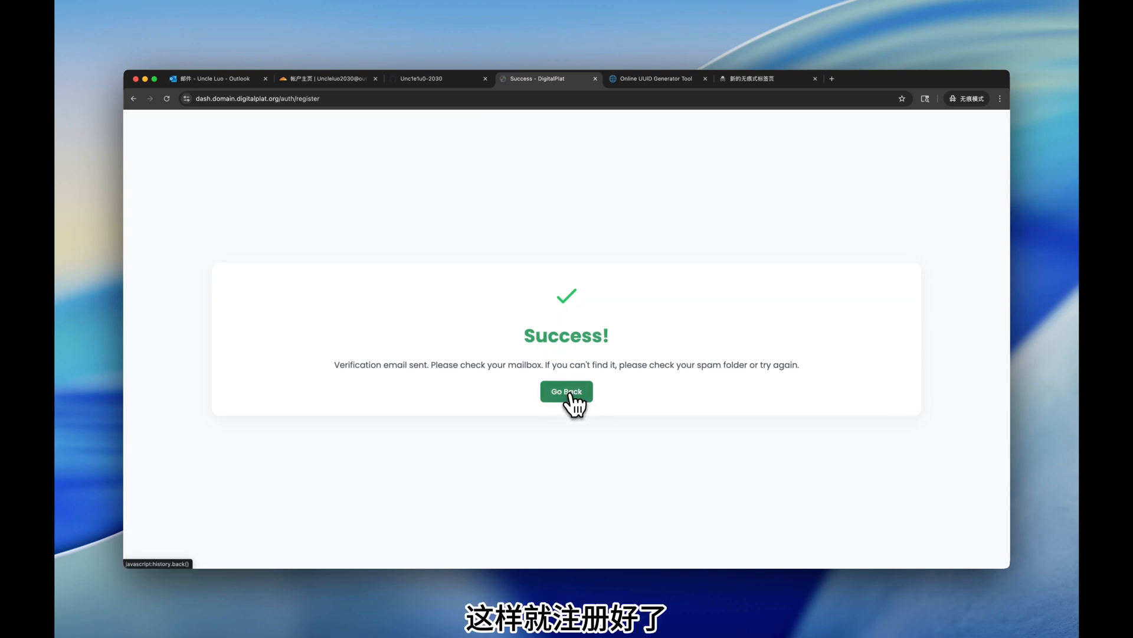
Remove /auth/register from the address to load the site's login page.
click(568, 394)
click(284, 99)
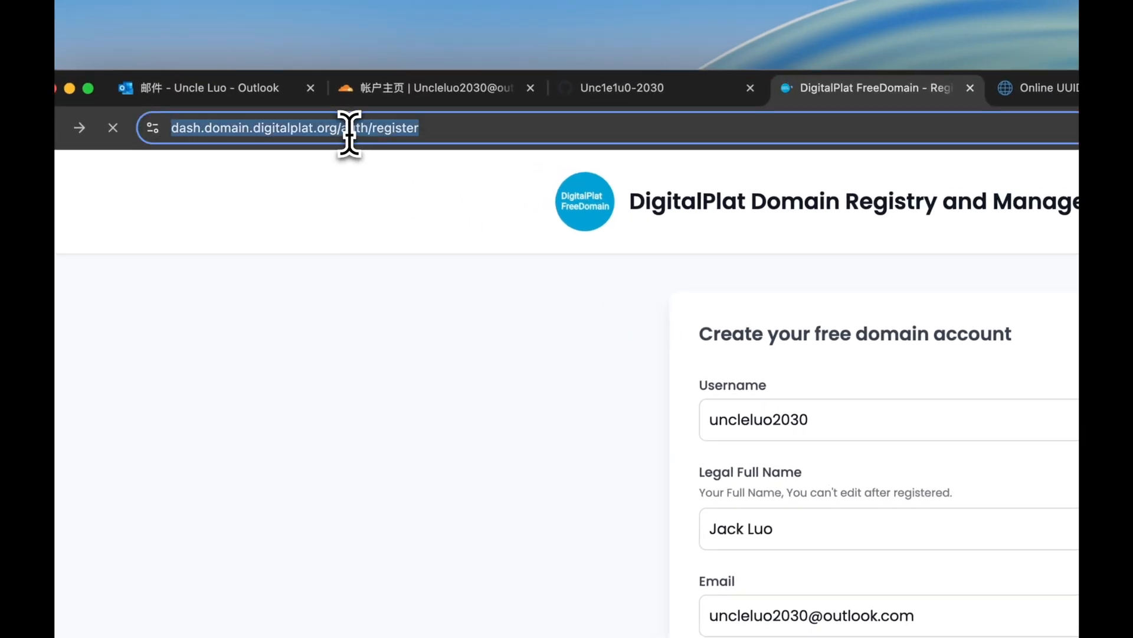
drag(381, 127, 814, 145)
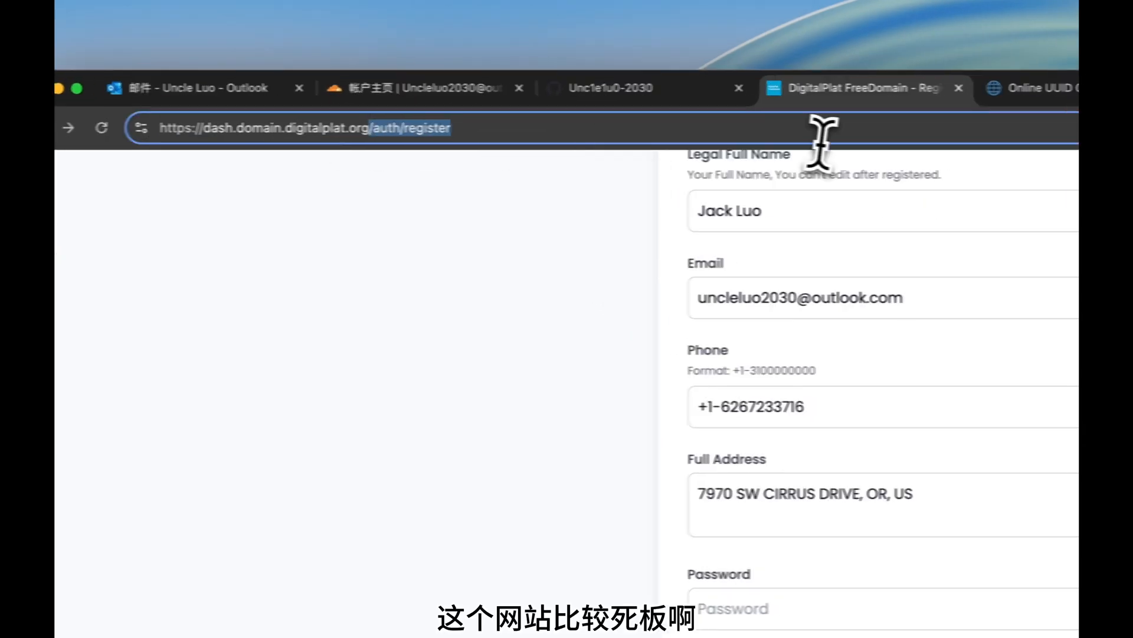
key(BackSpace)
key(Return)
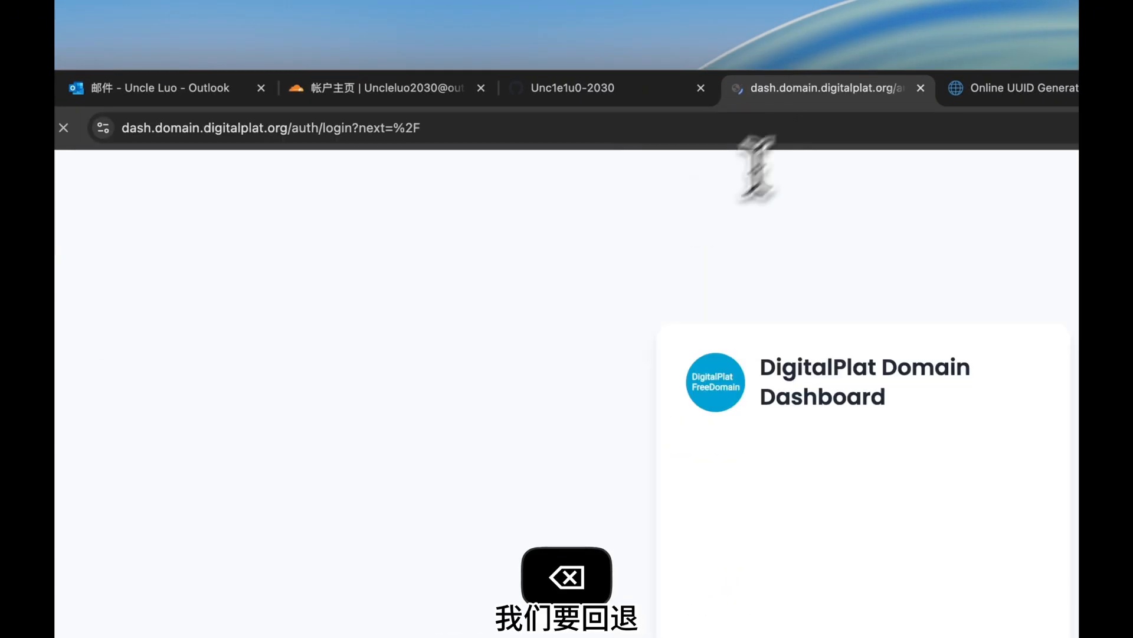
In Outlook Junk, mark the DigitalPlat email as not junk (这不是垃圾邮件, 确定).
click(313, 46)
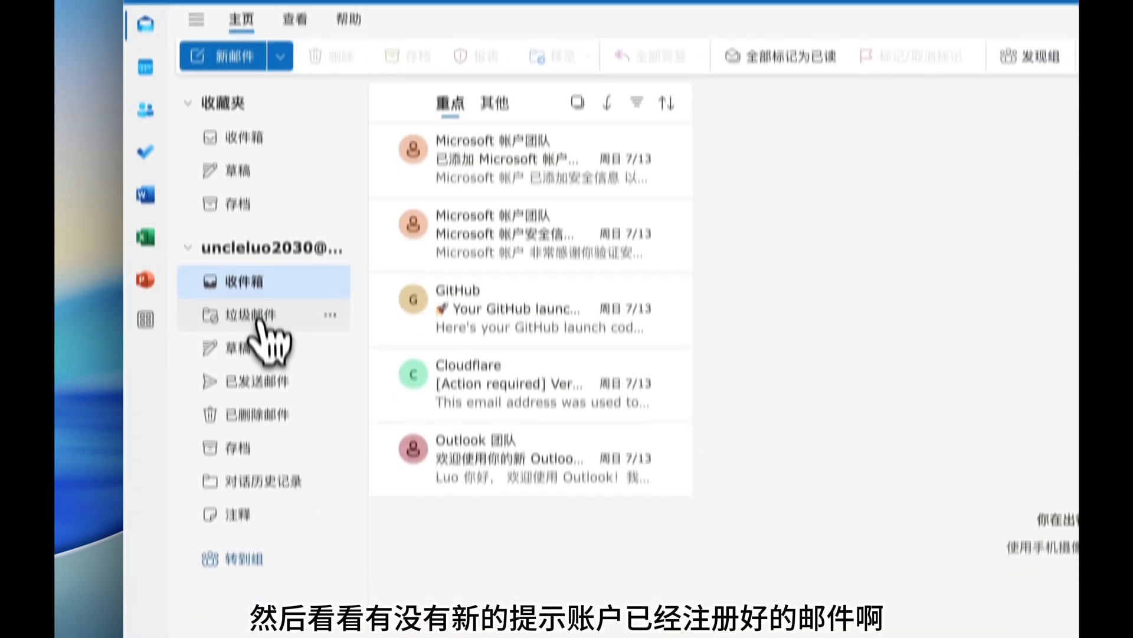
click(254, 507)
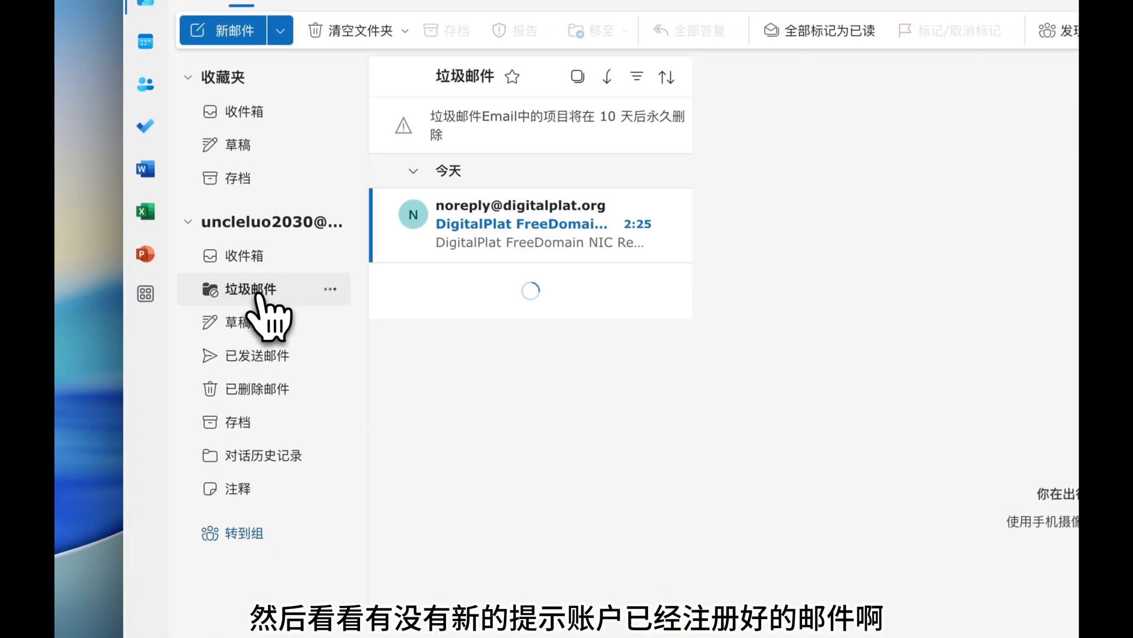
click(520, 251)
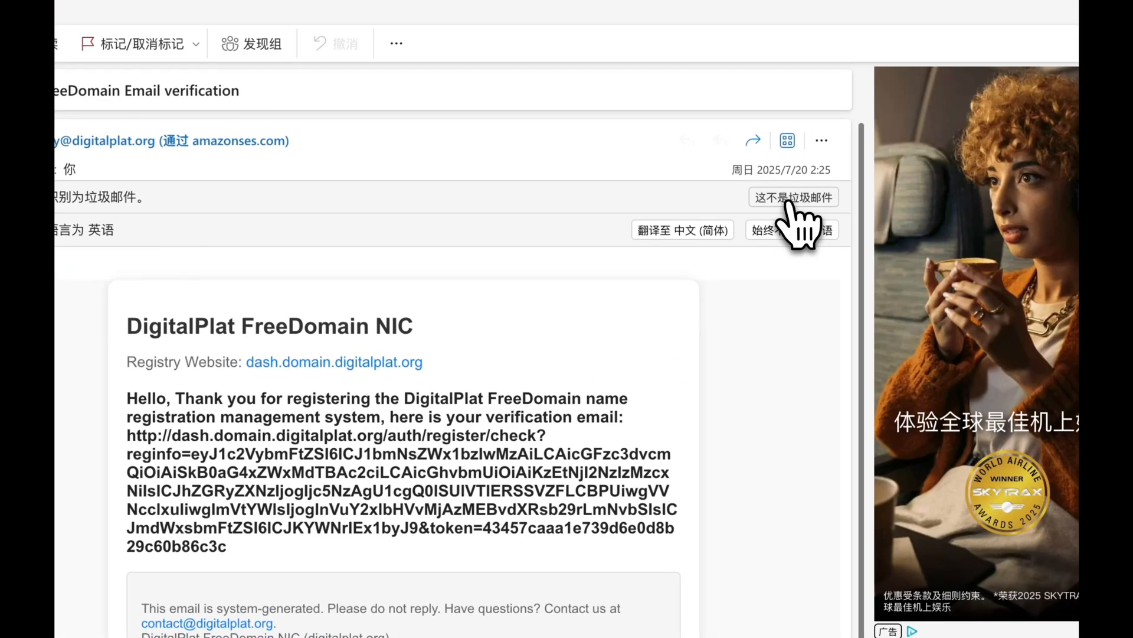
click(790, 202)
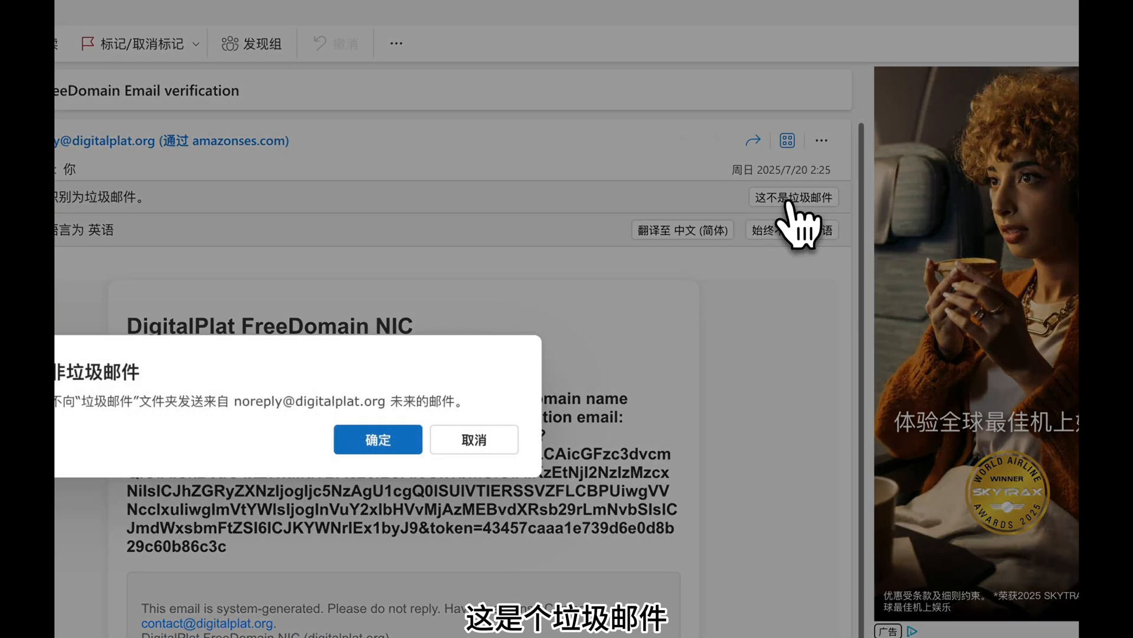
click(463, 437)
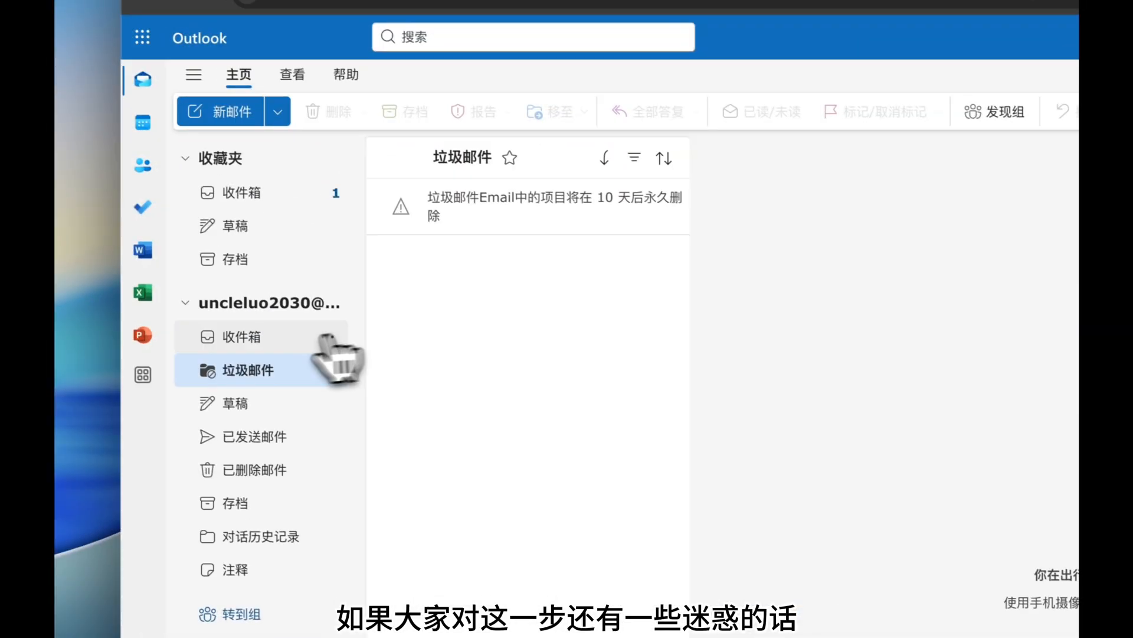
click(264, 345)
Open the DigitalPlat email from the inbox and follow its verification link via 转到.
click(482, 233)
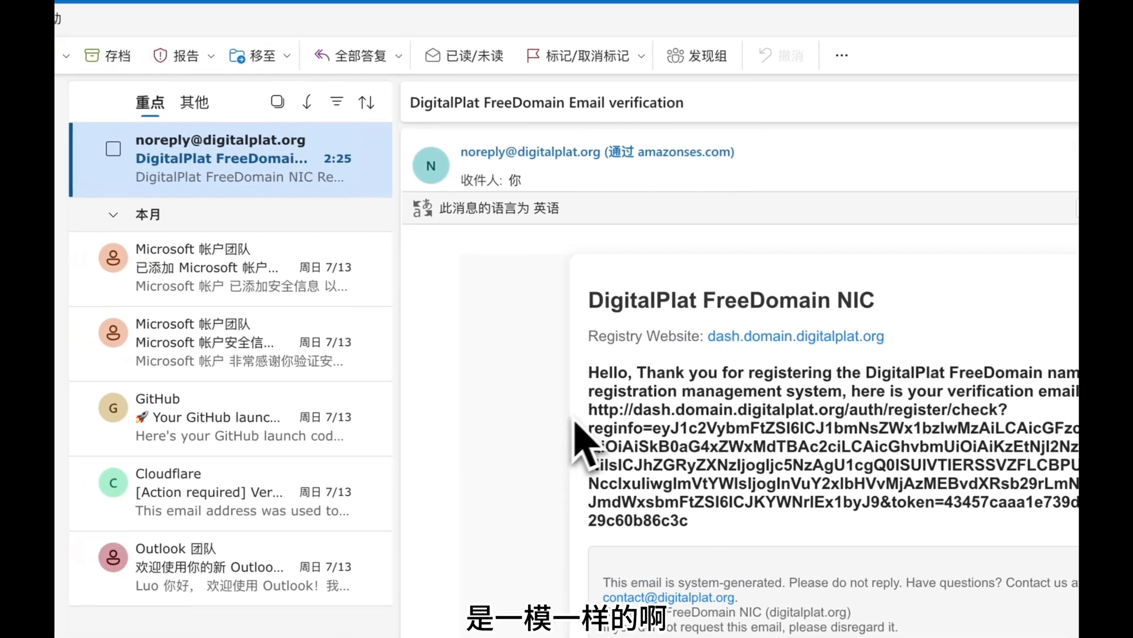
key(Delete)
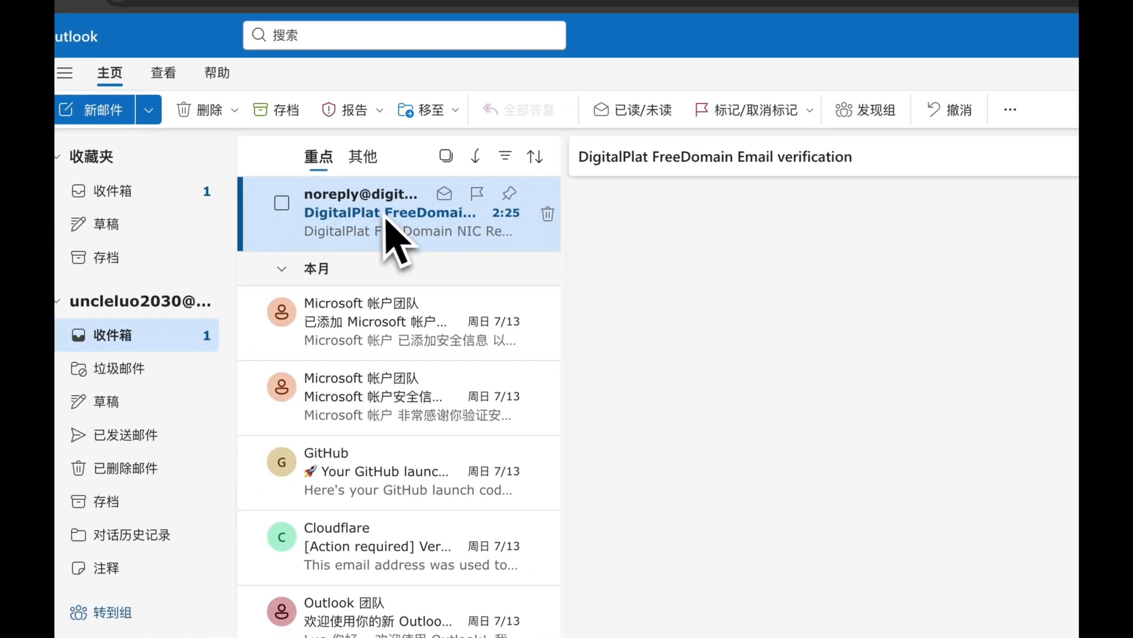
click(222, 315)
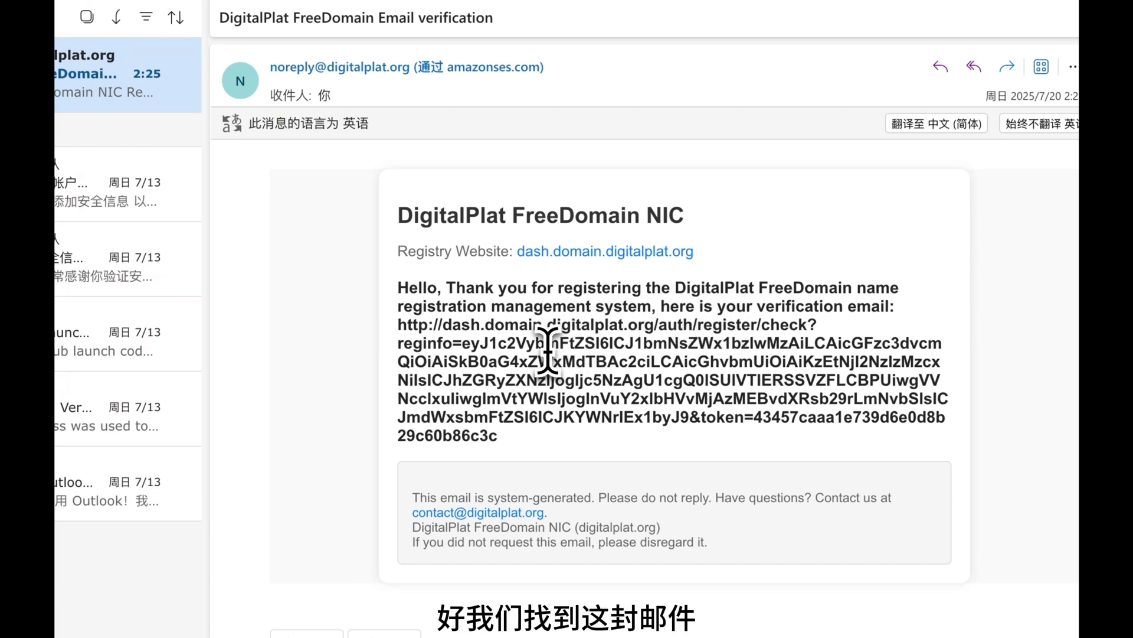
drag(397, 325, 509, 457)
right_click(493, 406)
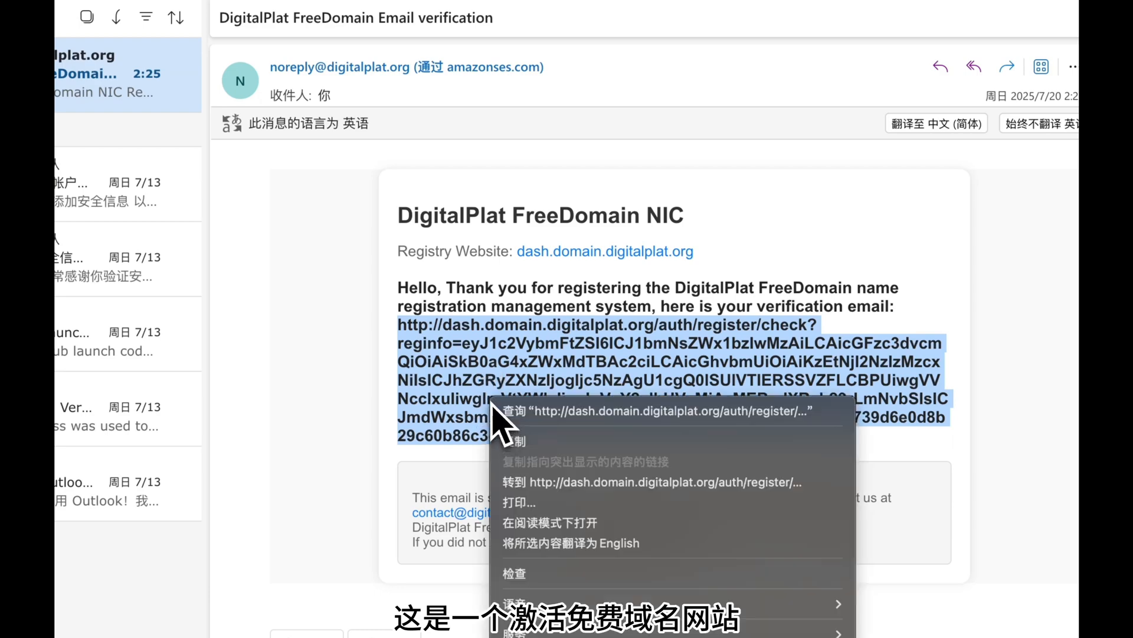
click(540, 487)
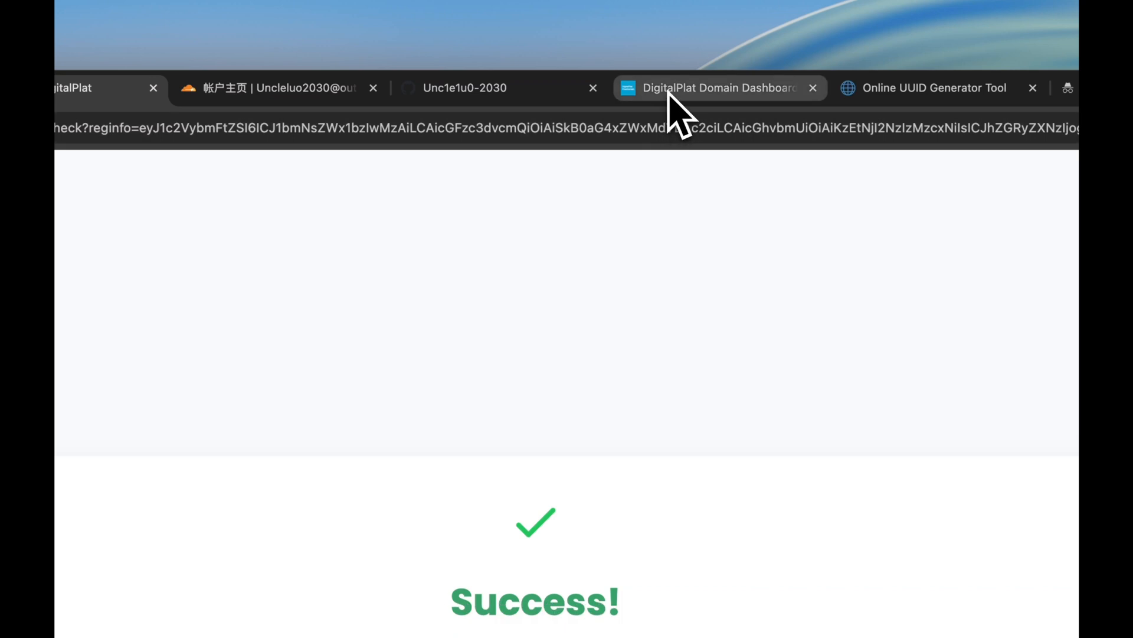
Log in to the DigitalPlat dashboard with the registered e-mail and password, passing the Cloudflare check.
click(668, 91)
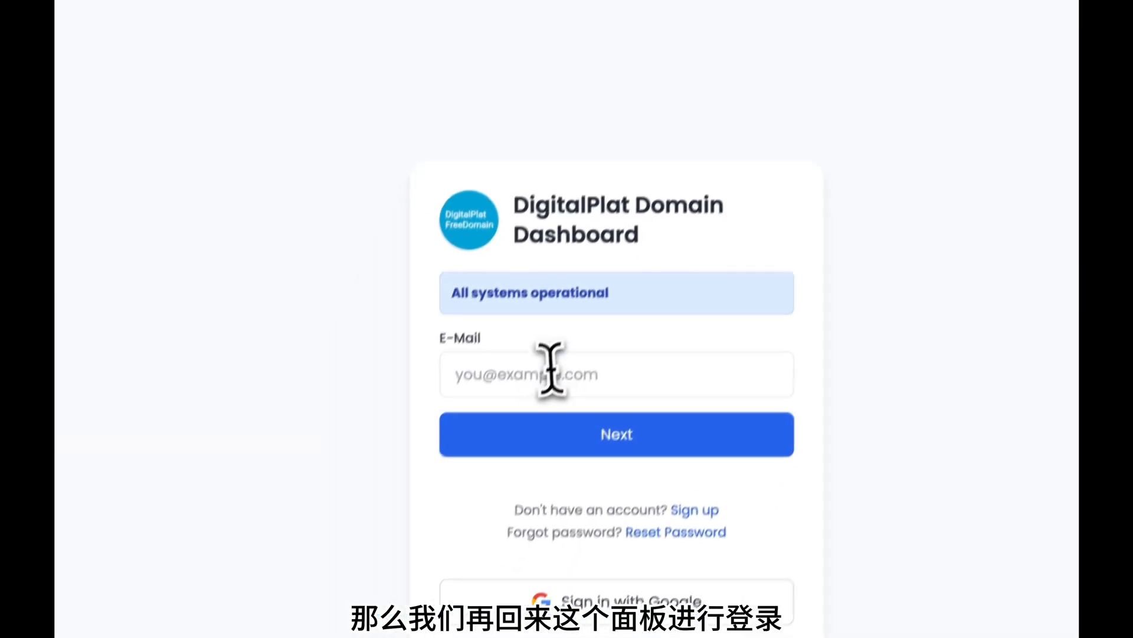
click(467, 536)
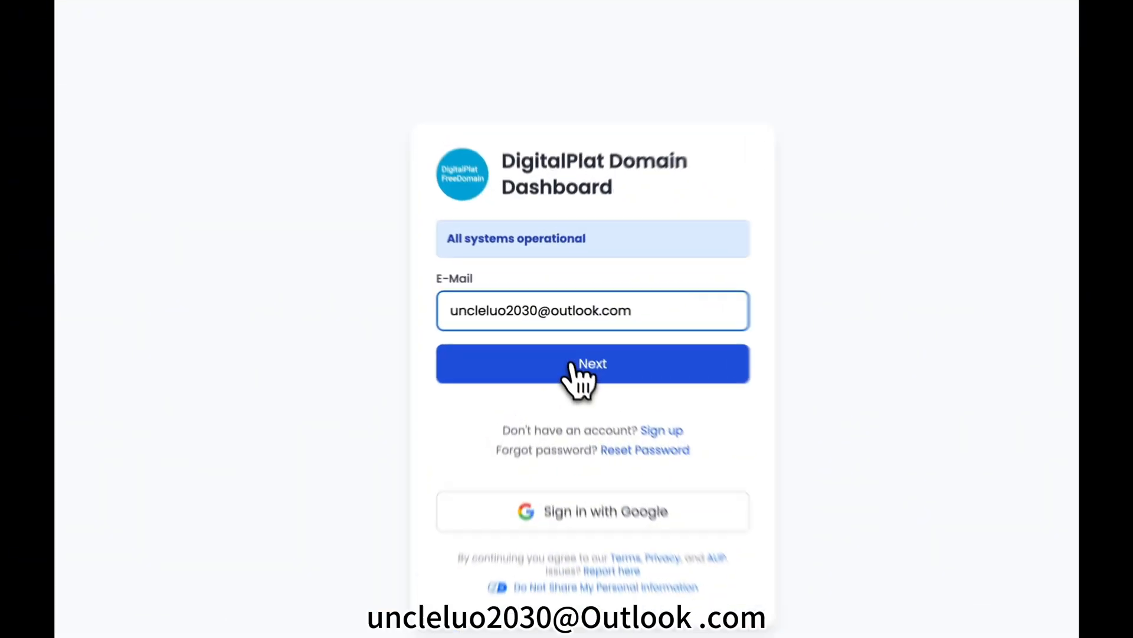
click(558, 333)
click(545, 302)
text(••••••)
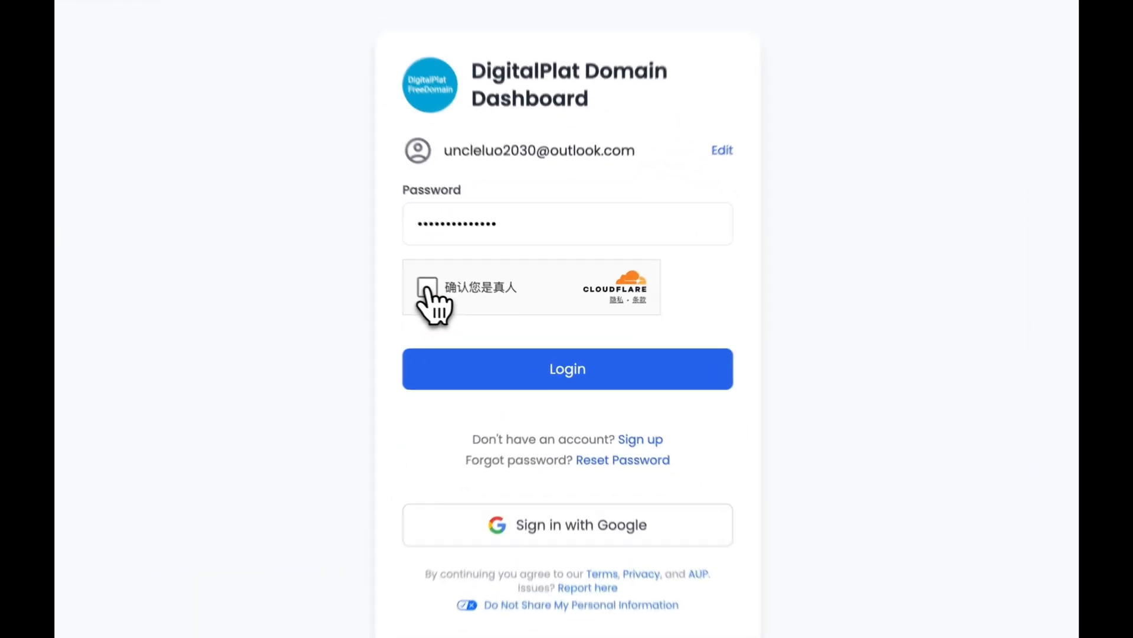
click(492, 312)
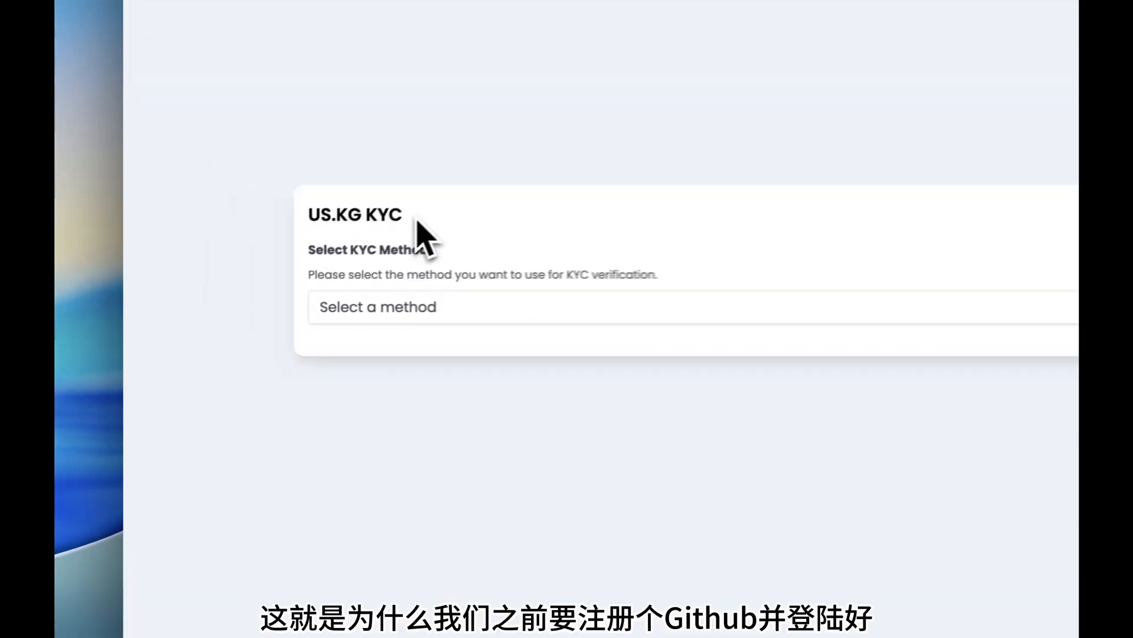
Choose GitHub OAuth as the KYC method and start Sign in with GitHub.
drag(270, 273, 217, 273)
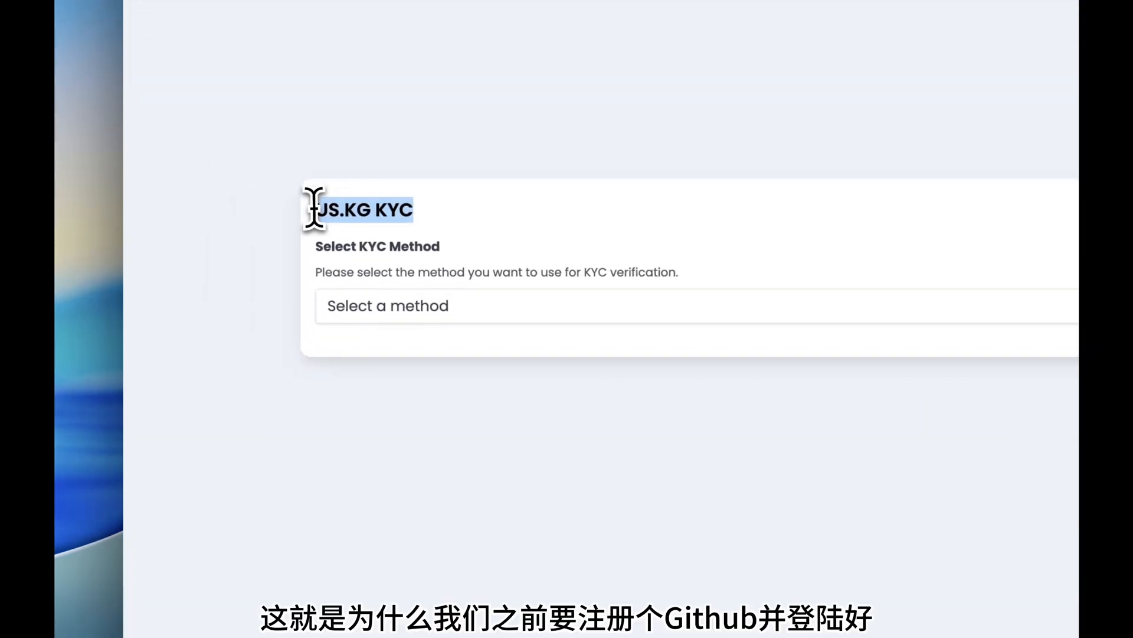
click(430, 313)
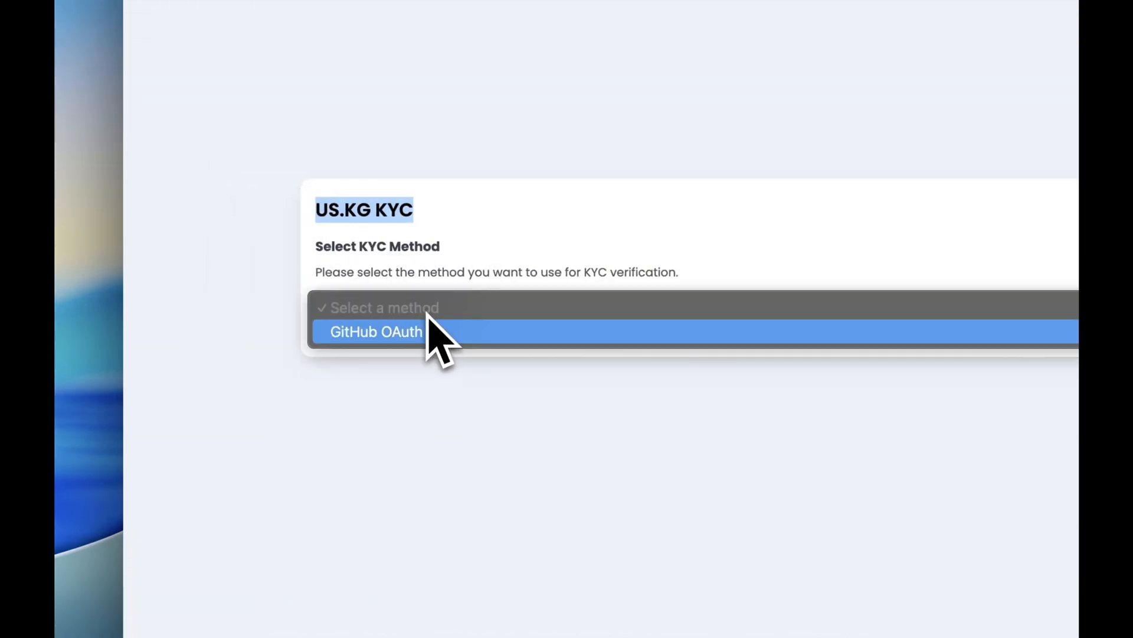
click(378, 332)
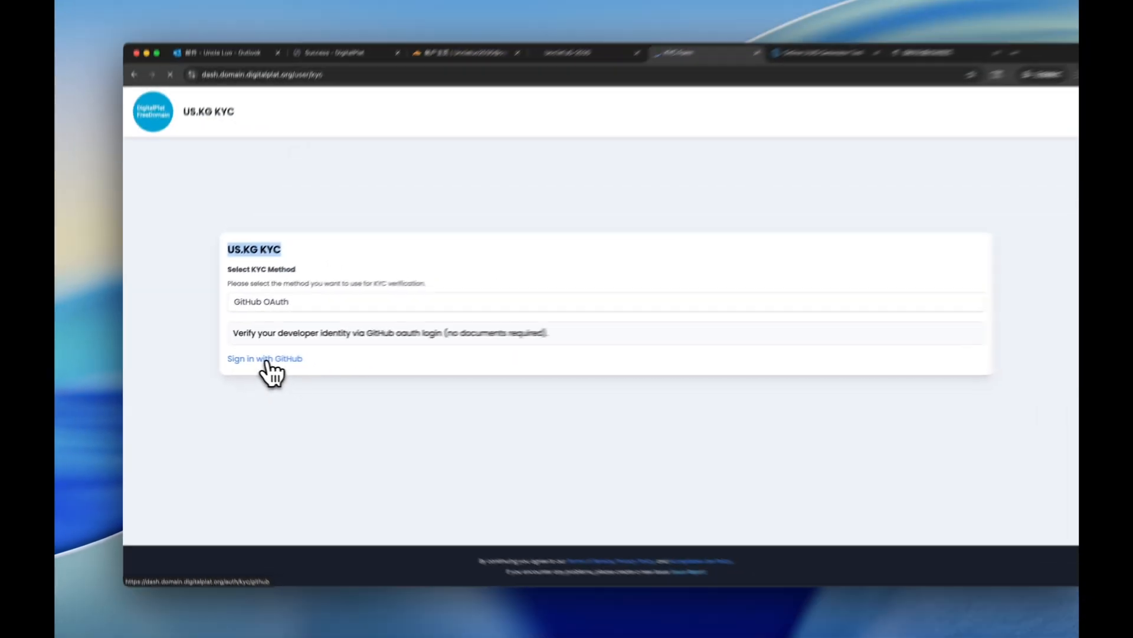
click(381, 354)
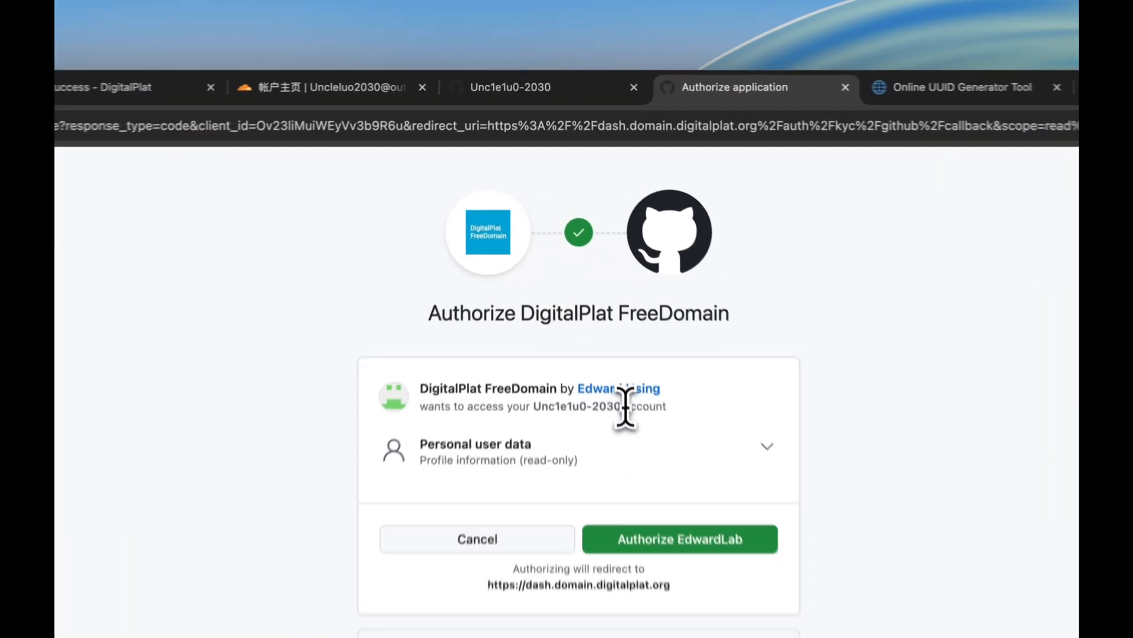
Authorize DigitalPlat FreeDomain on GitHub and return to the US.KG KYC page.
drag(596, 246, 546, 244)
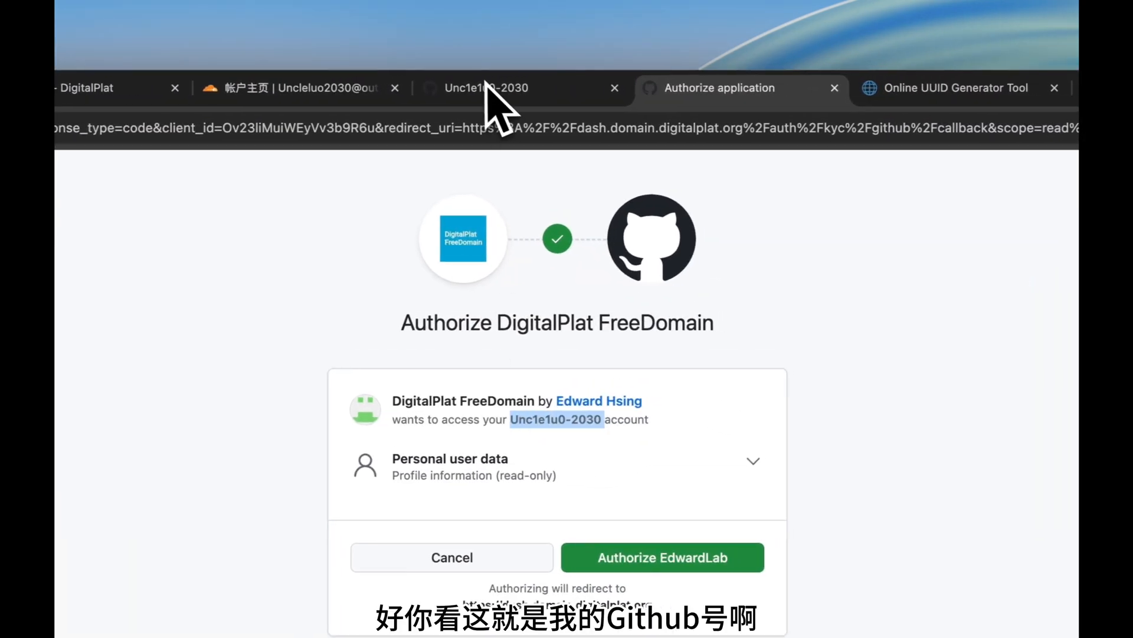
click(519, 87)
click(700, 94)
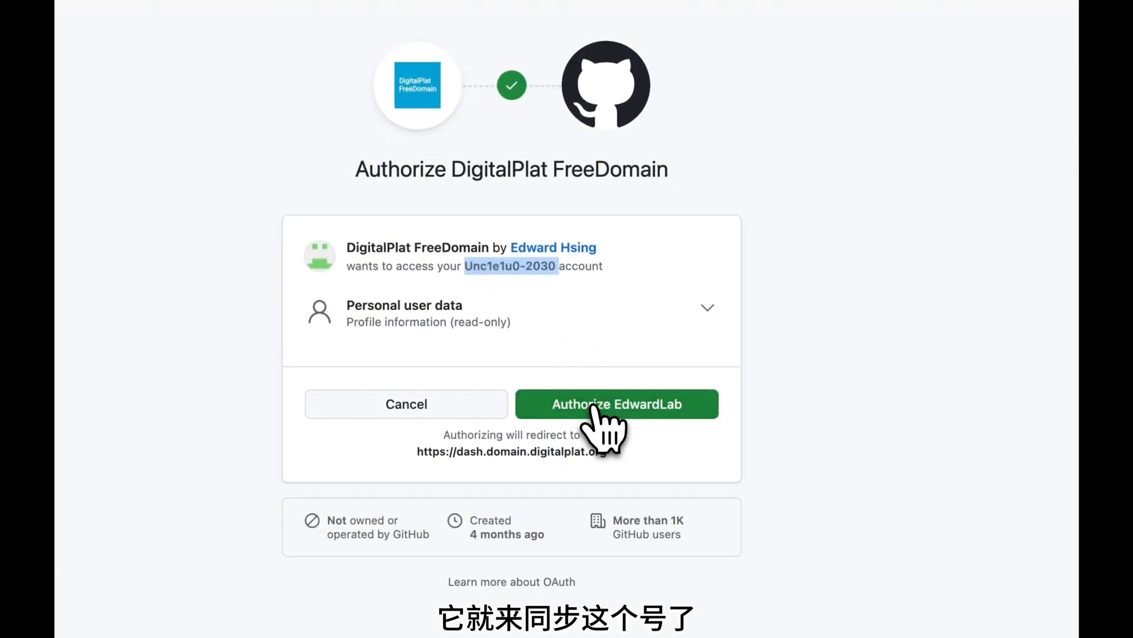
click(592, 406)
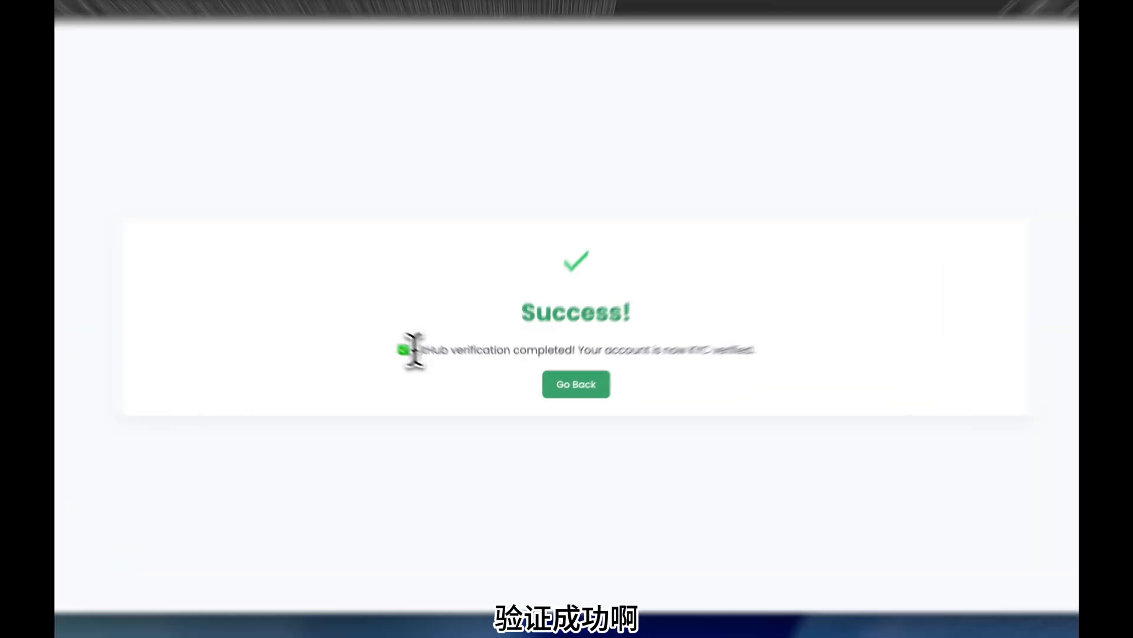
drag(438, 364, 537, 366)
drag(503, 324, 874, 320)
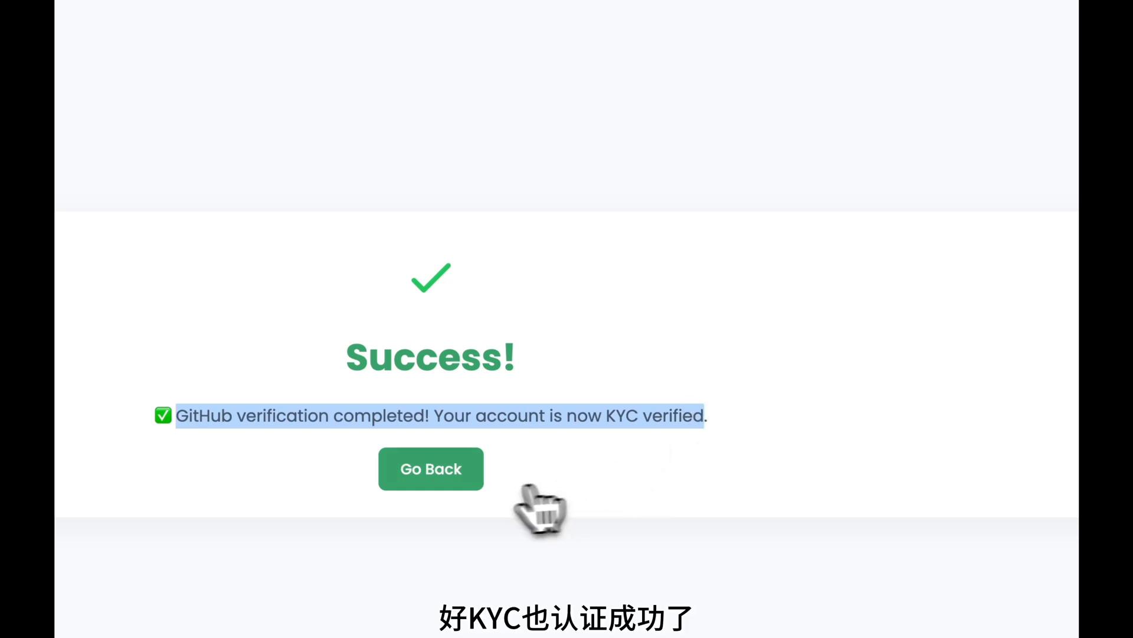
click(448, 474)
click(441, 443)
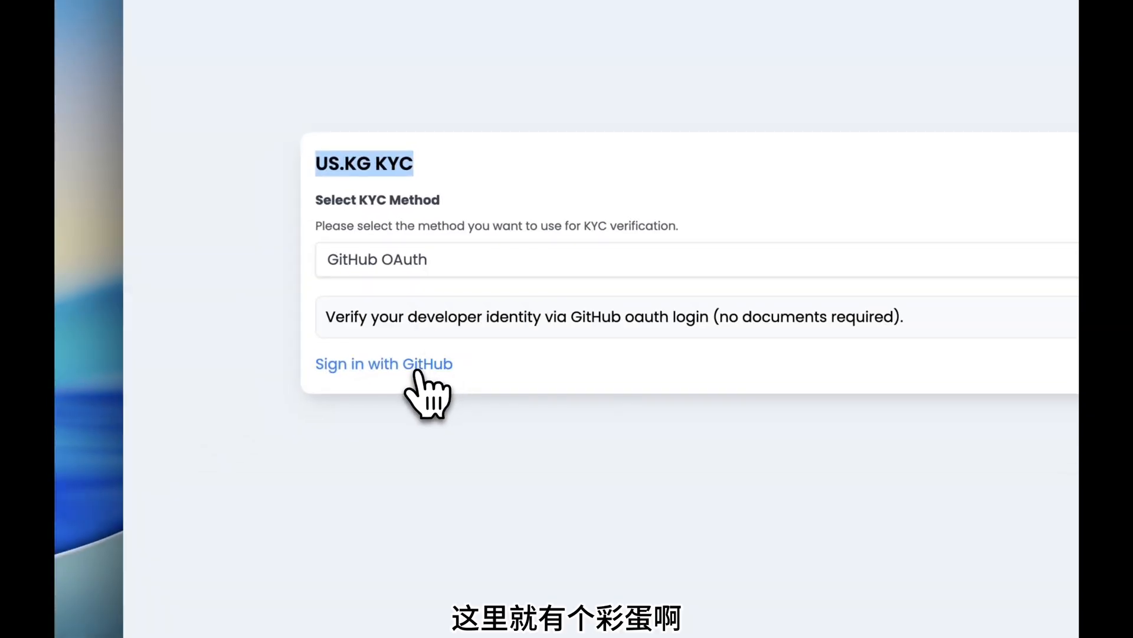
Star the DigitalPlat FreeDomain GitHub repository from the support notice.
click(439, 369)
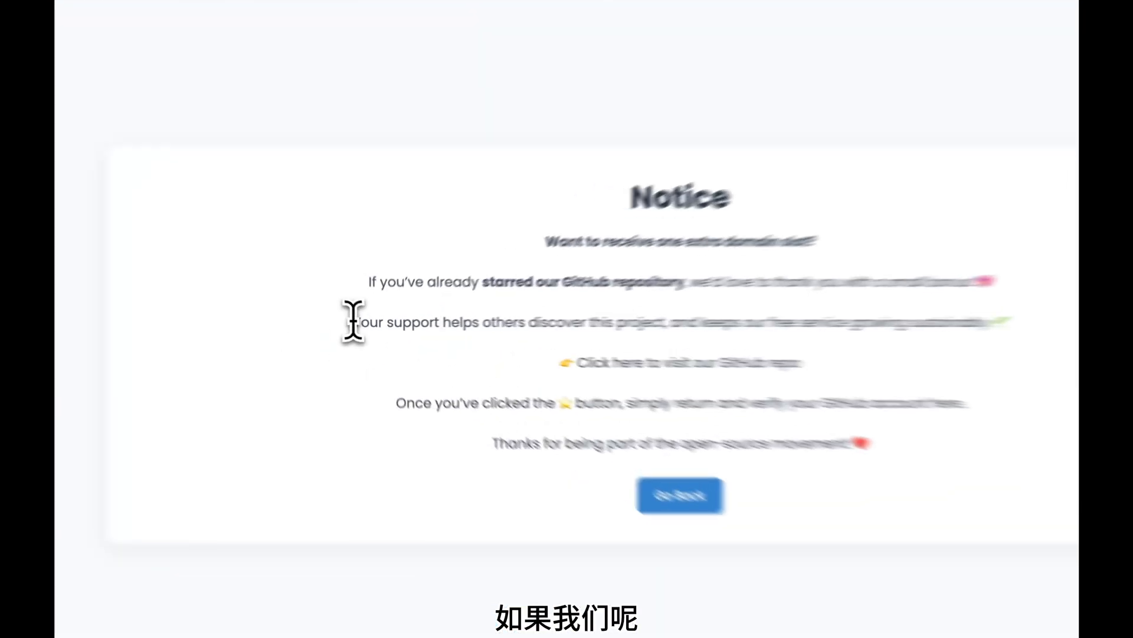
drag(353, 321, 1004, 339)
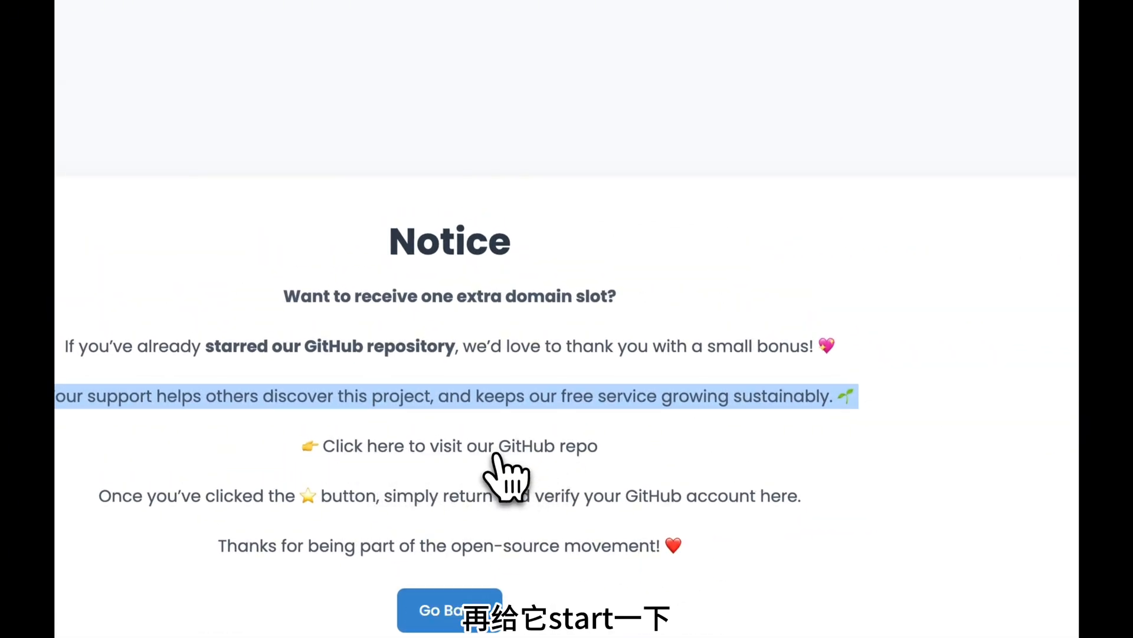
click(387, 450)
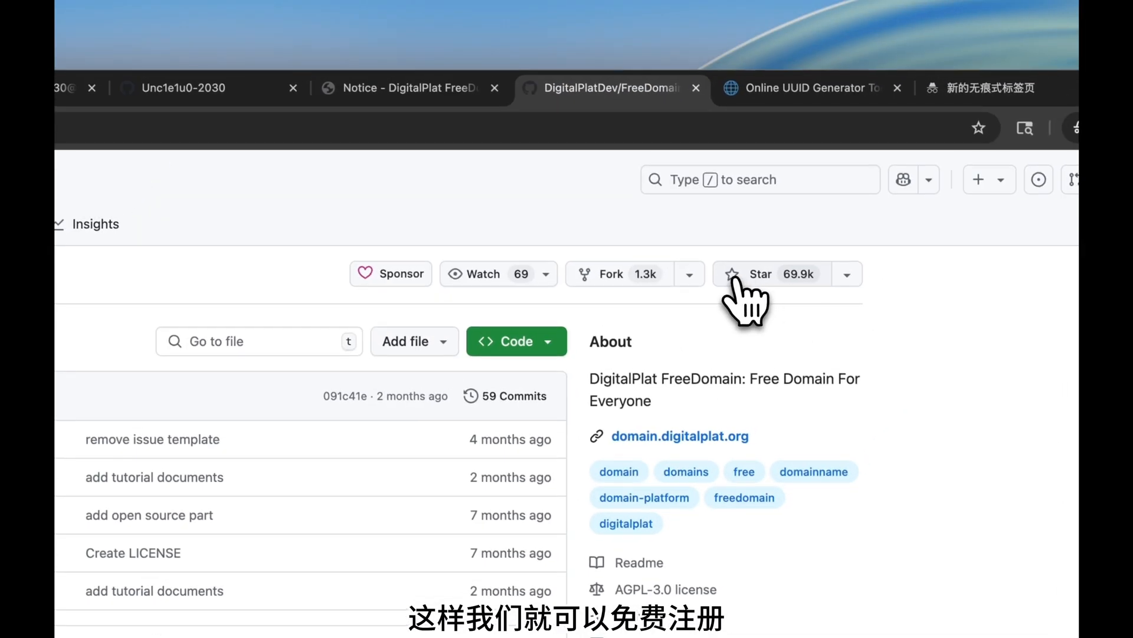
click(734, 277)
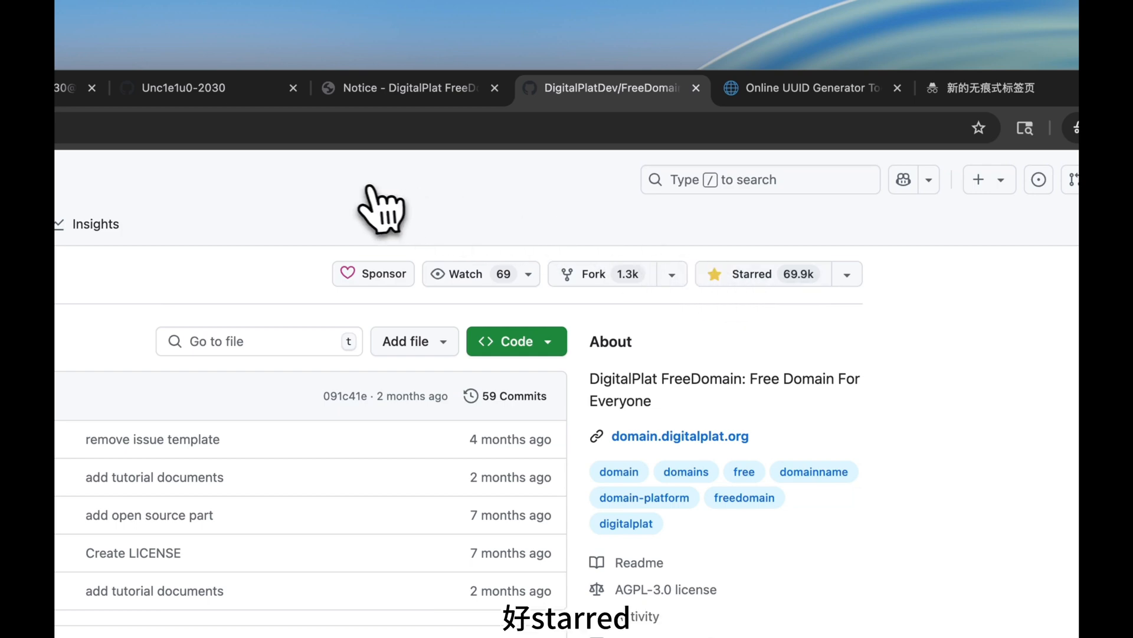
Return to the notice and go back to claim the +1 domain slot.
click(417, 94)
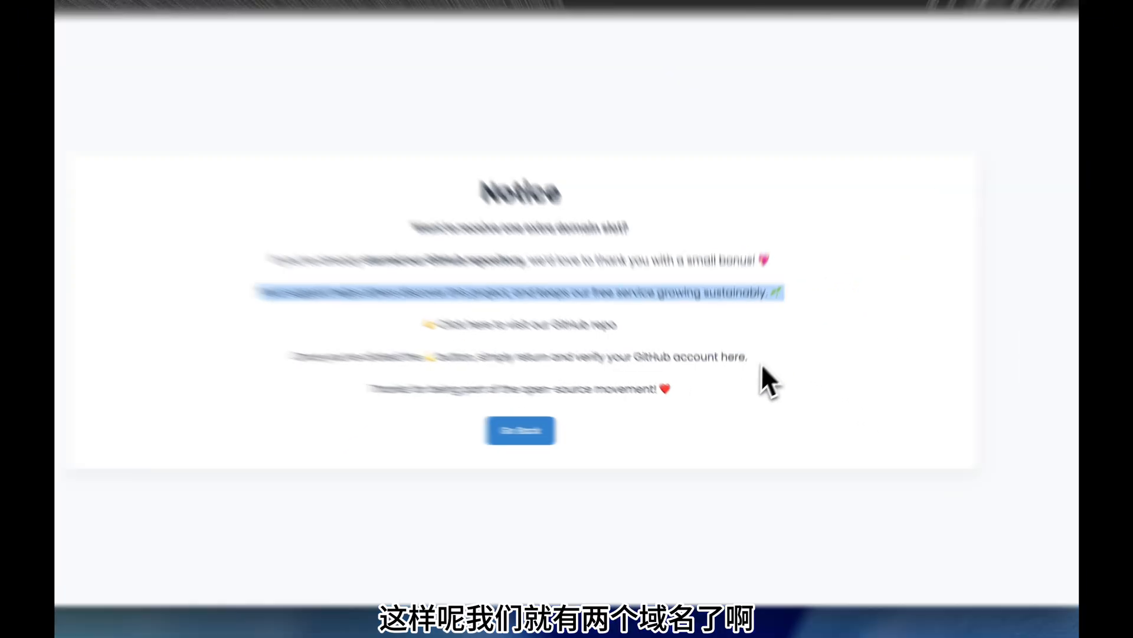
drag(745, 378, 436, 378)
drag(426, 287, 353, 283)
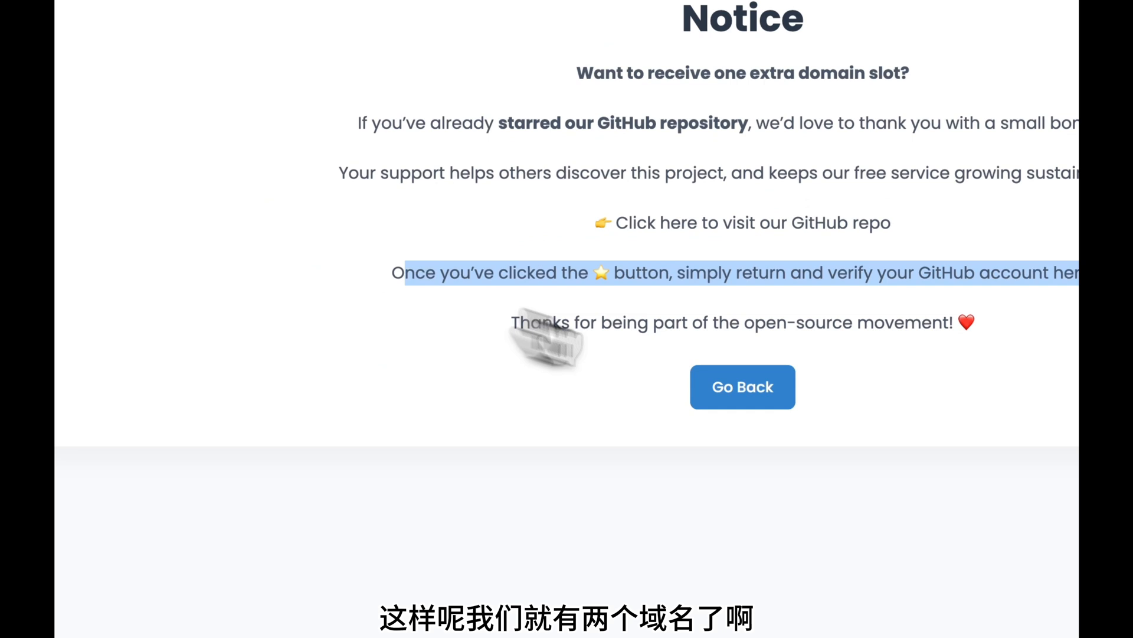
click(718, 393)
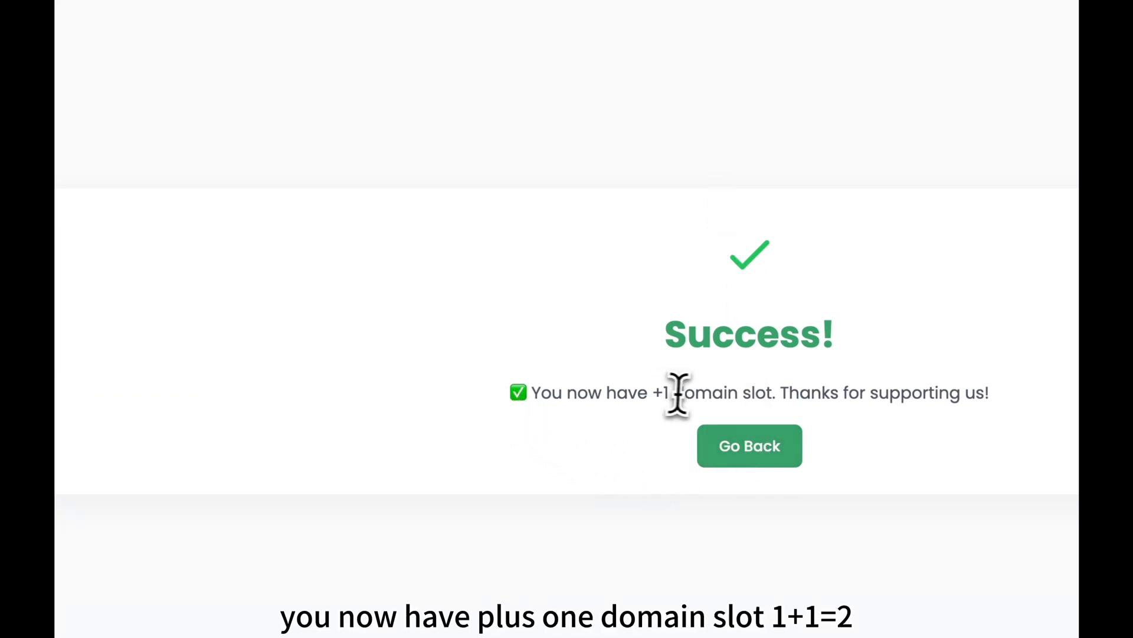
drag(775, 393, 610, 401)
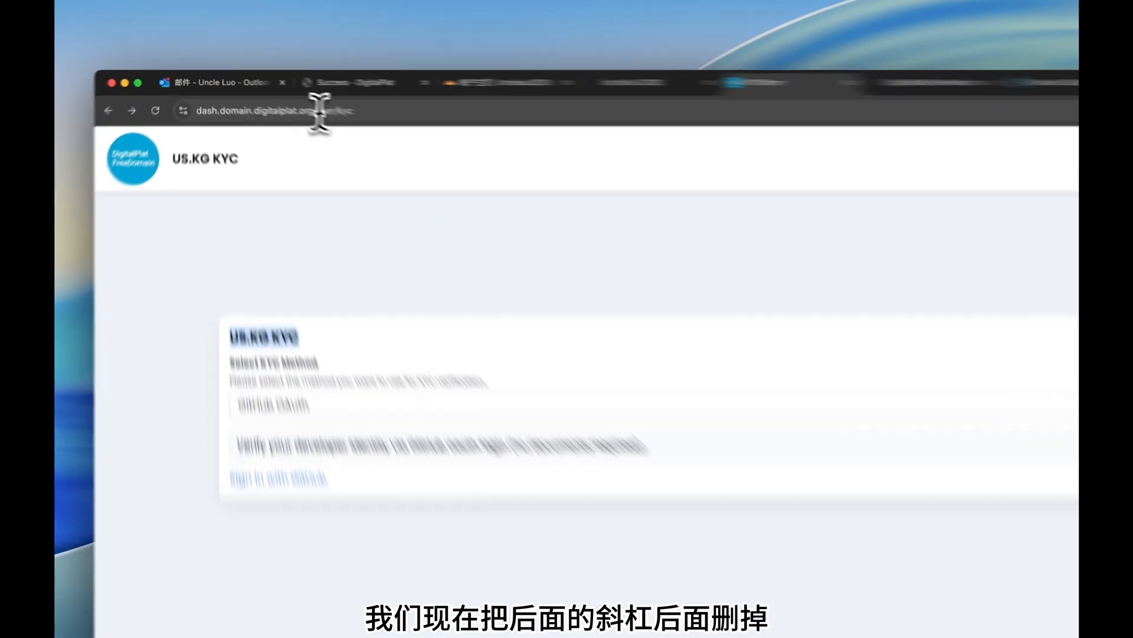
Trim user/kyc from the address to load the dashboard, then open Domain Registration.
click(283, 99)
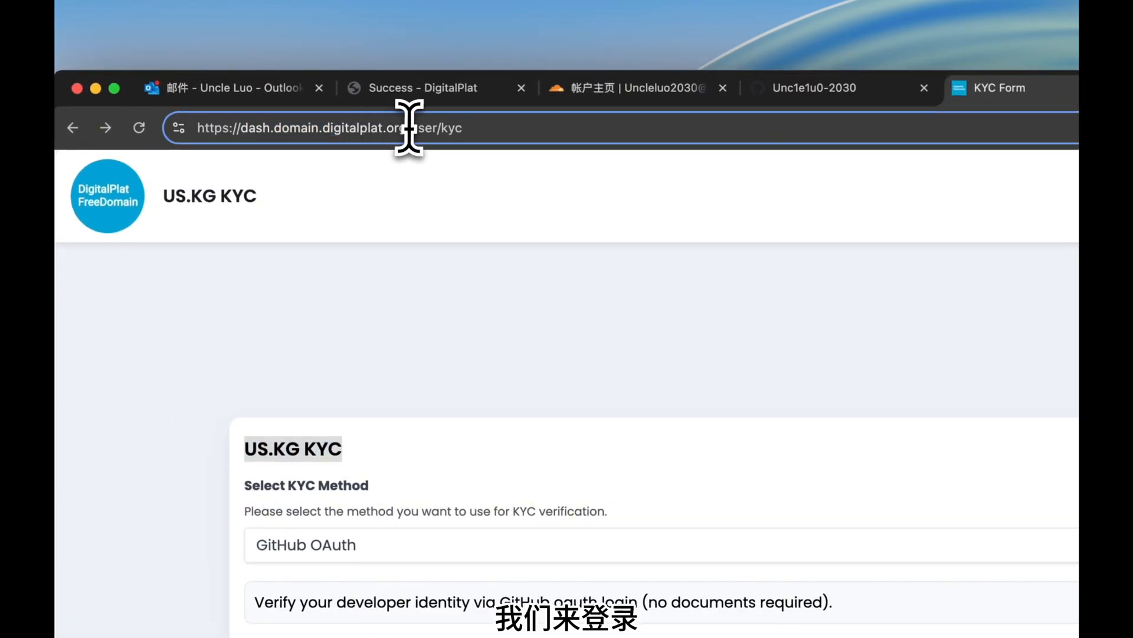
key(BackSpace)
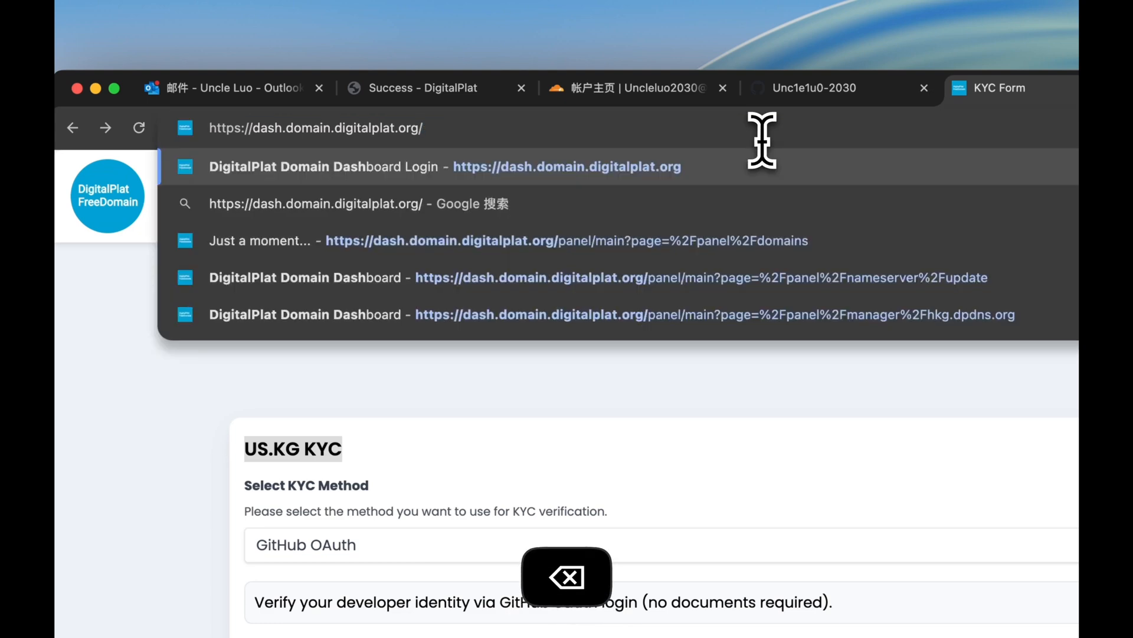
key(Return)
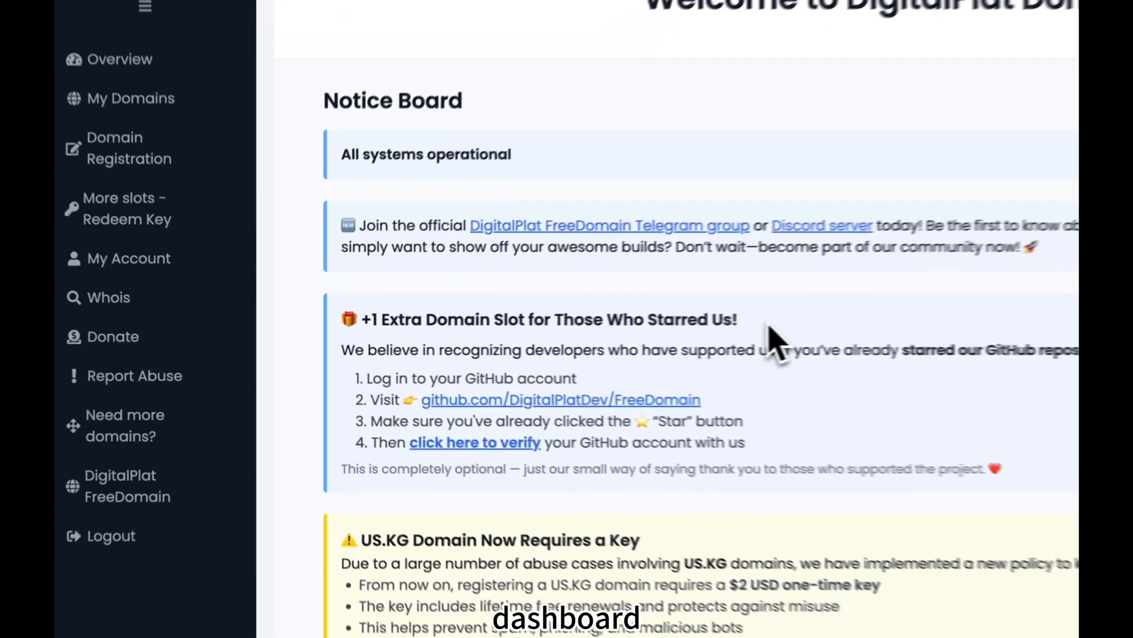
drag(504, 345, 285, 345)
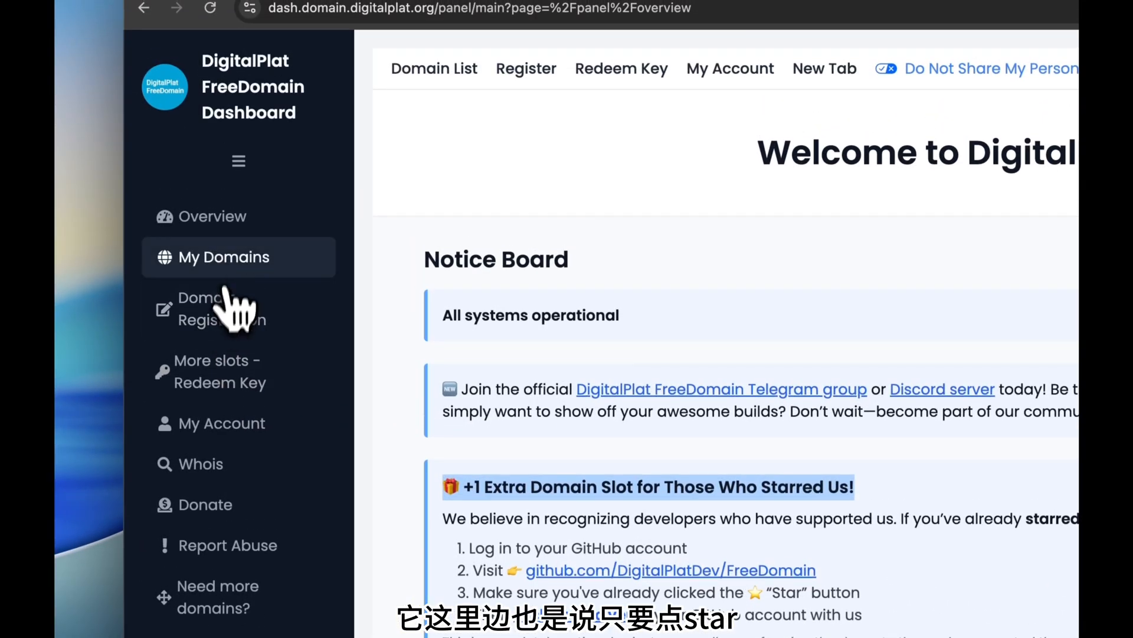
click(229, 313)
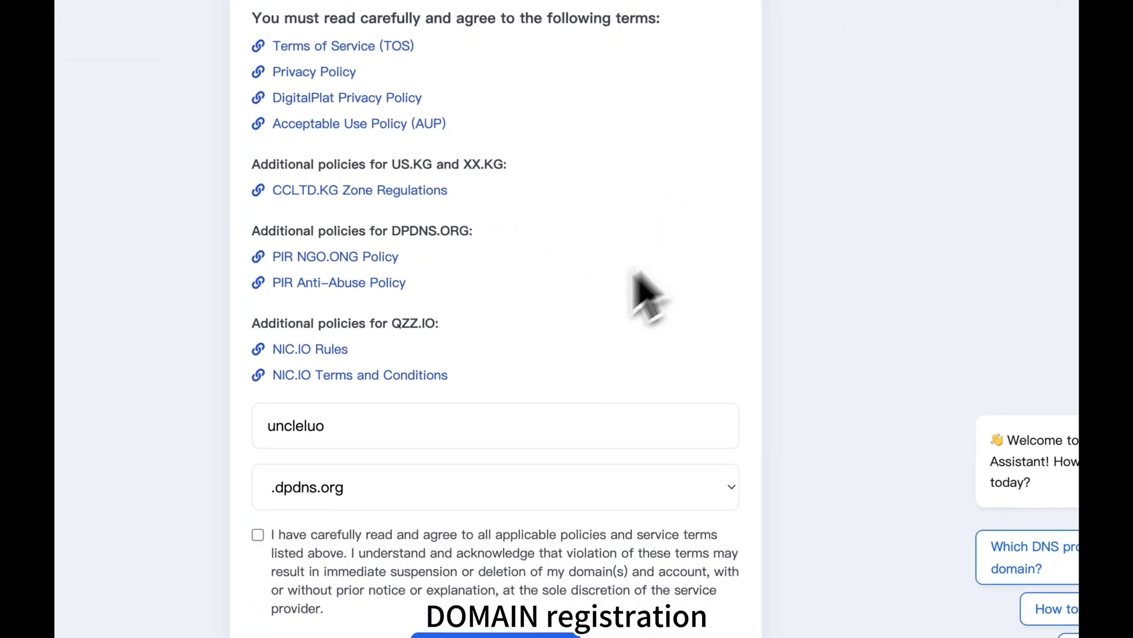
Agree to the terms and check the first domain name, which turns out already registered.
click(258, 534)
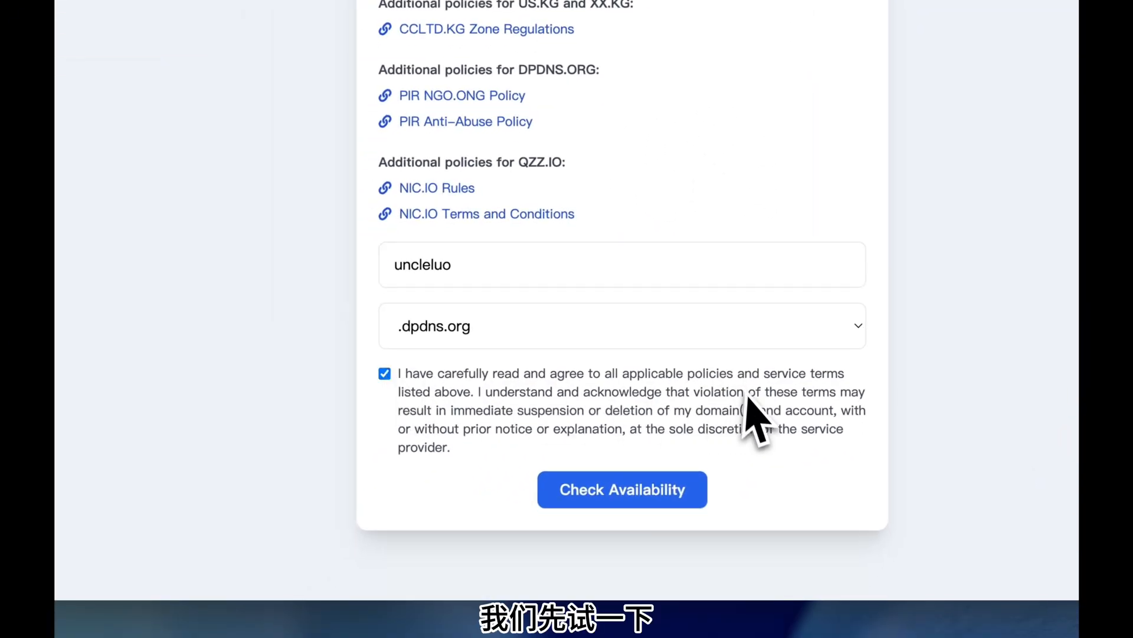
click(658, 478)
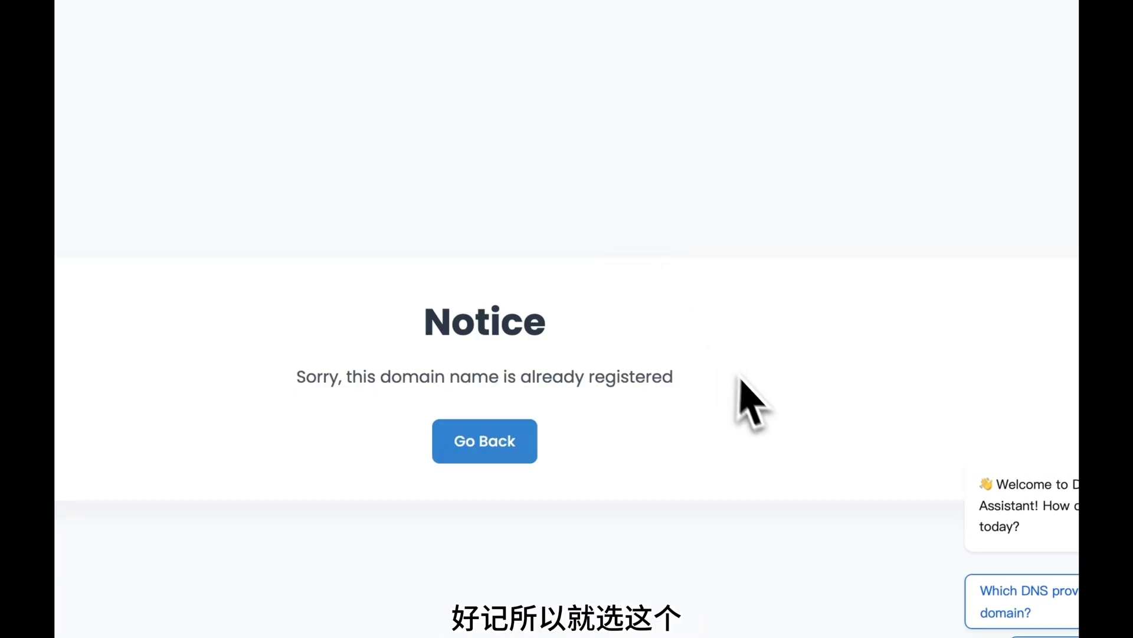
drag(734, 373, 54, 387)
click(468, 456)
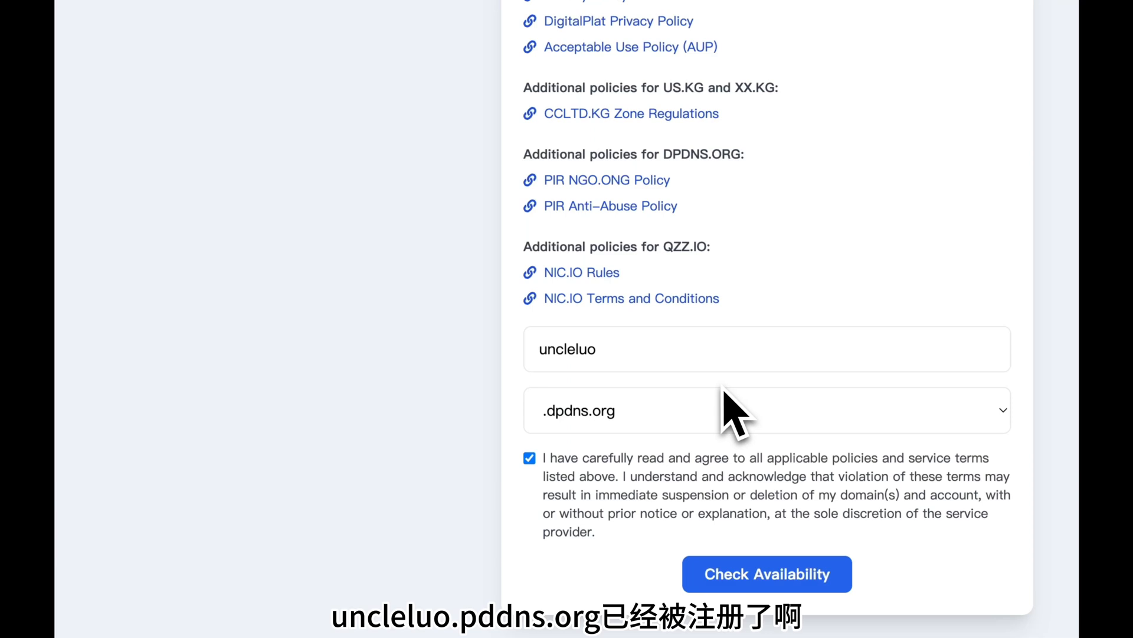
Change the name to uncleluo2030 with the .dpdns.org ending and check availability.
click(648, 346)
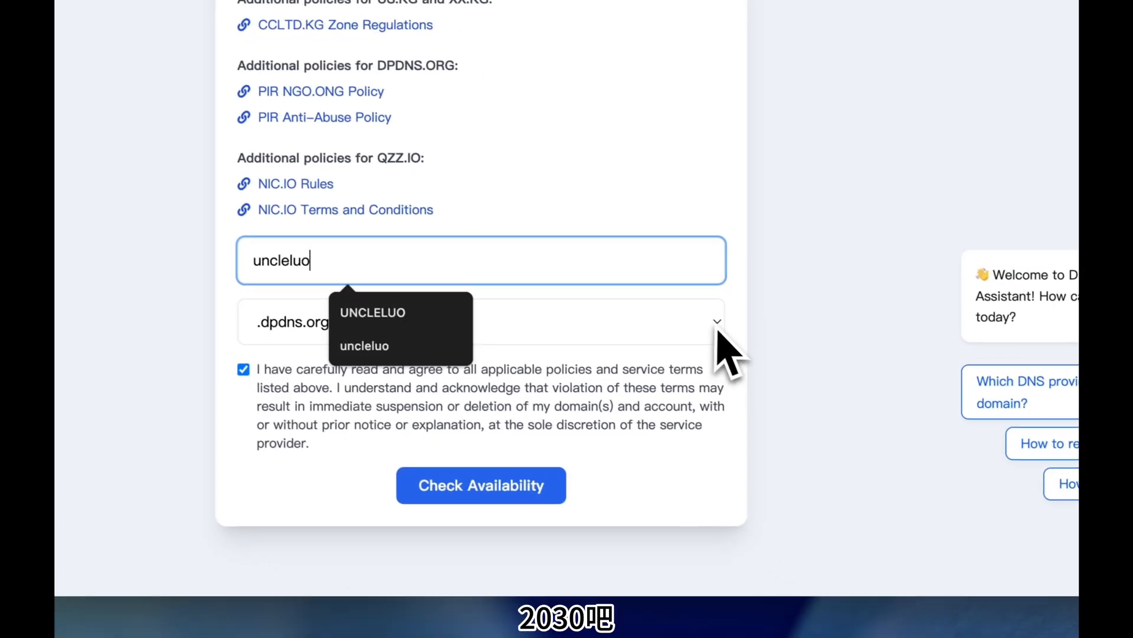
click(1002, 413)
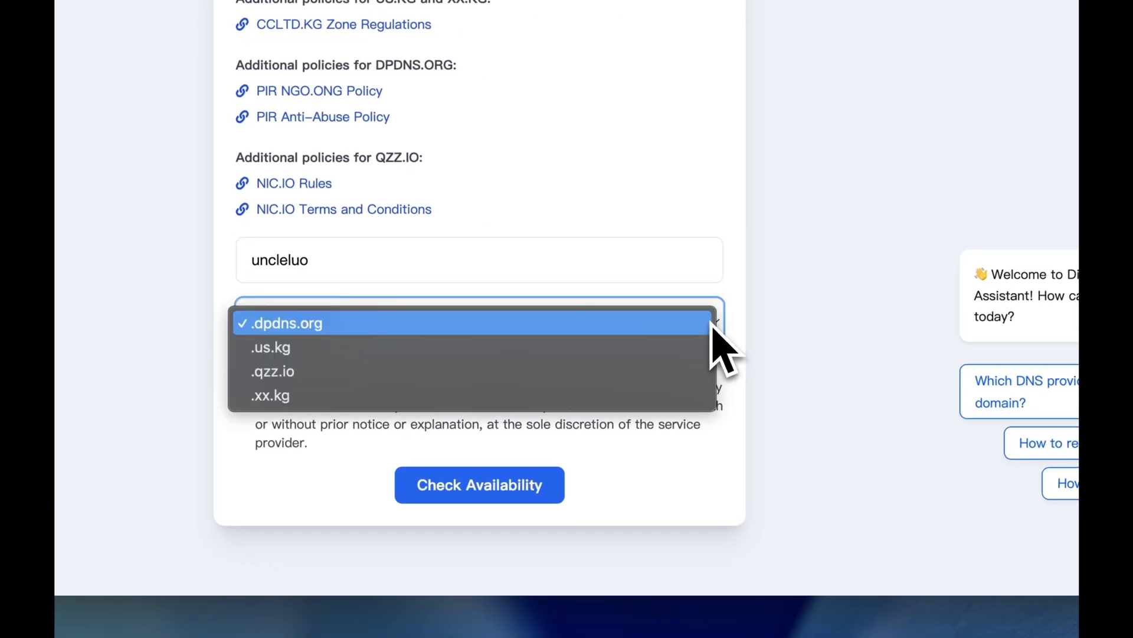
click(628, 375)
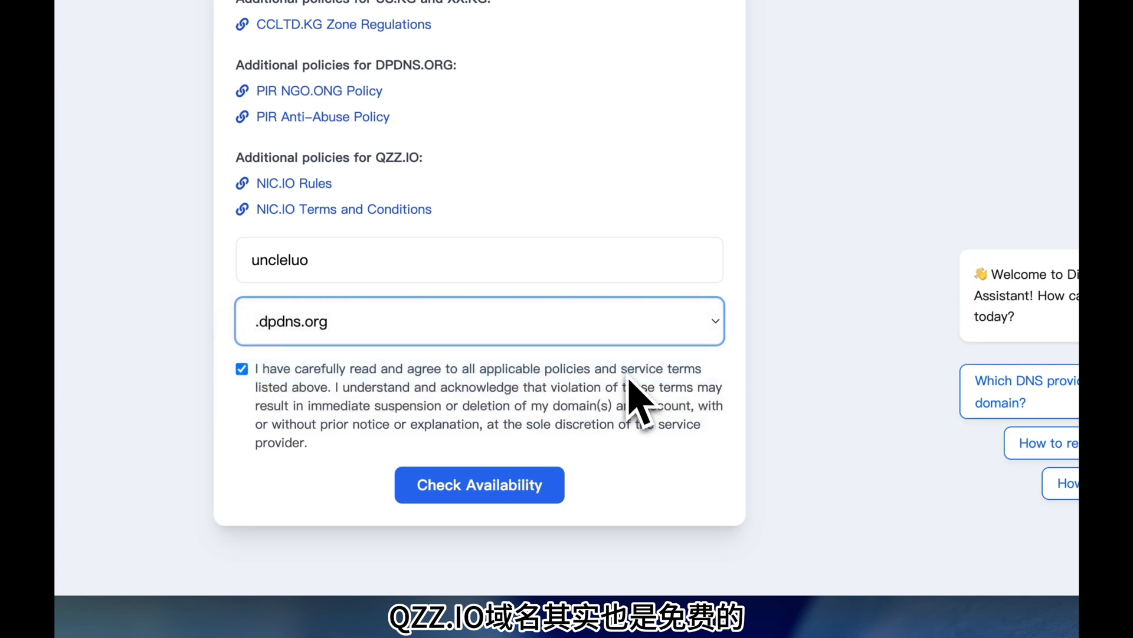
click(627, 334)
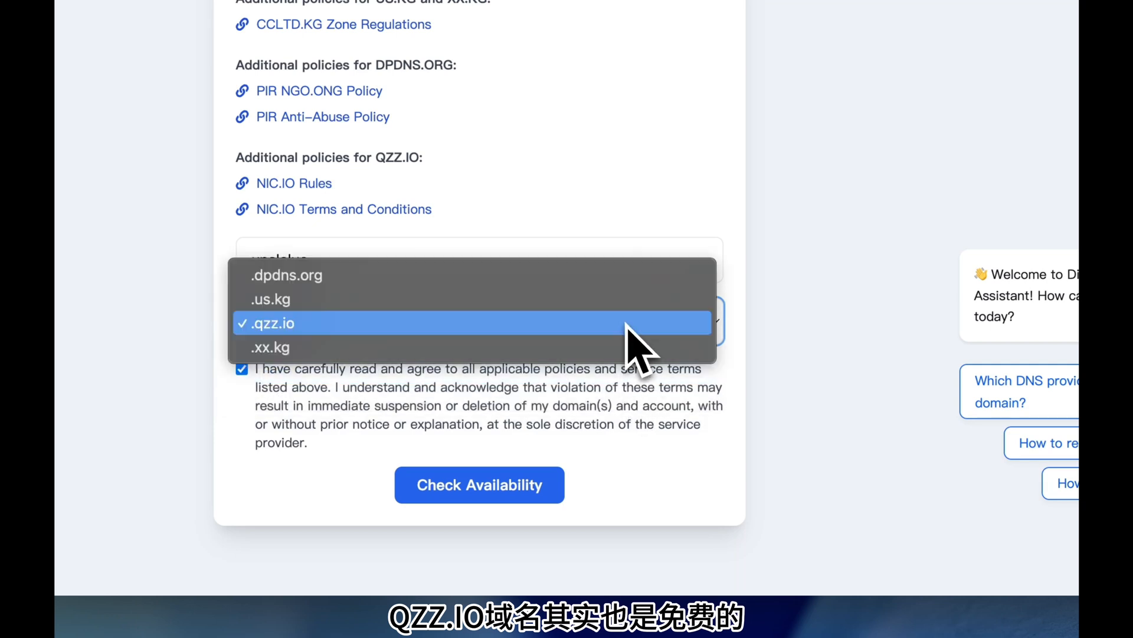
click(533, 286)
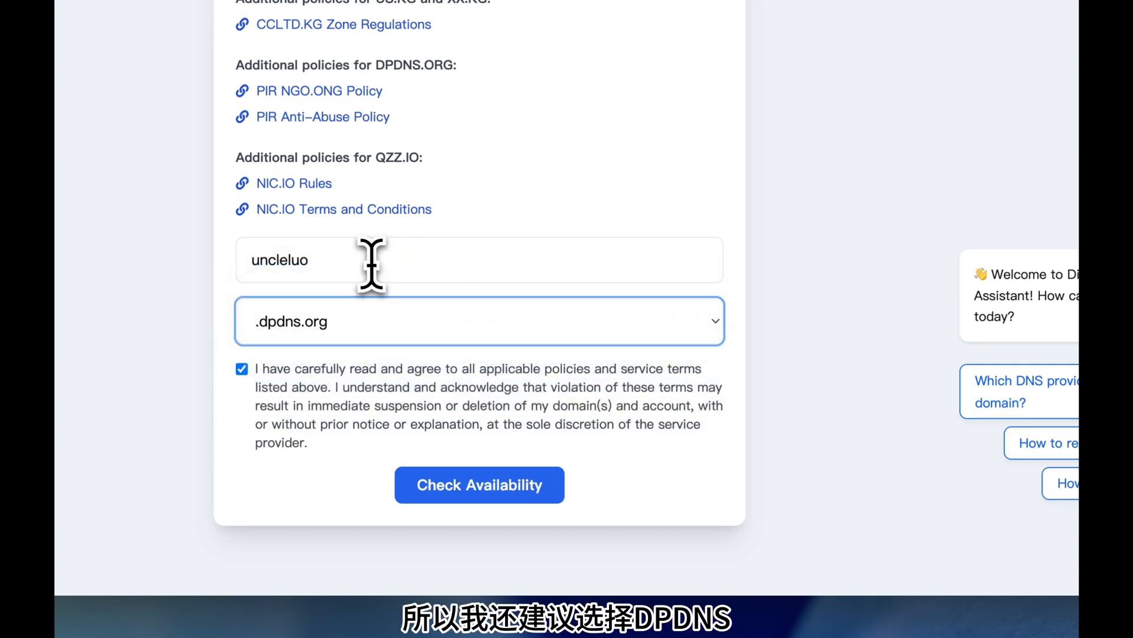
click(371, 263)
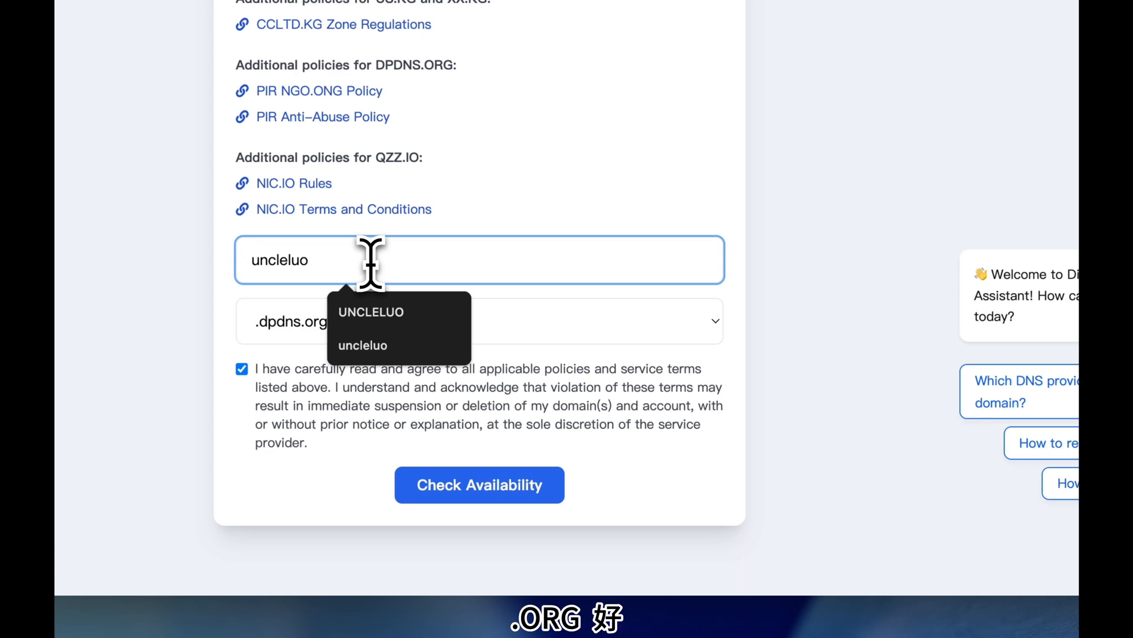
text(2030)
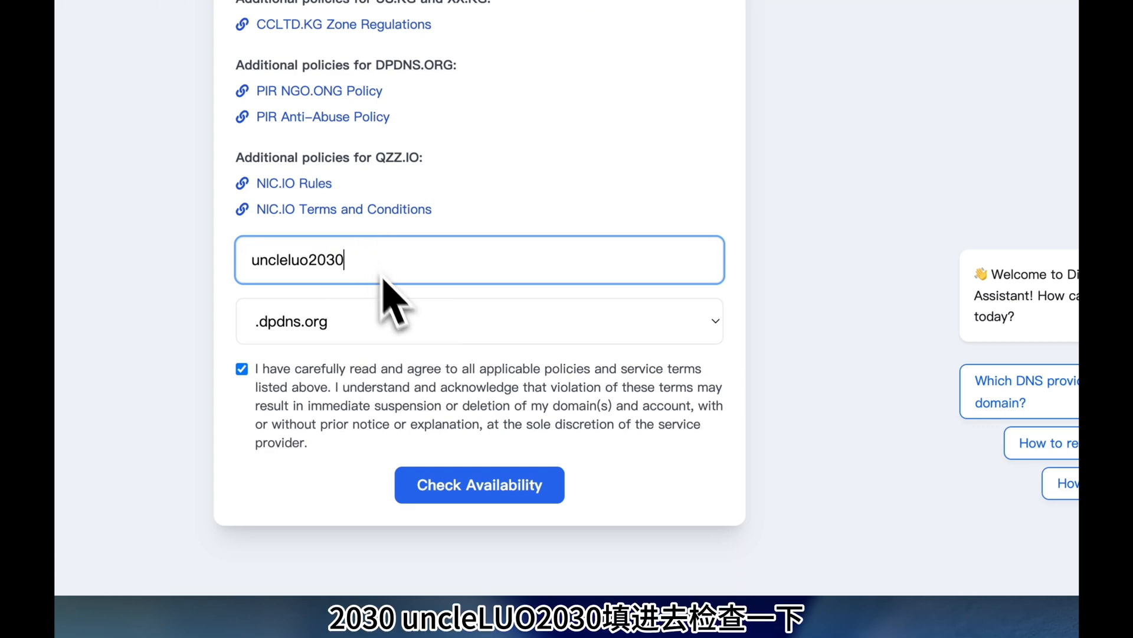
click(476, 496)
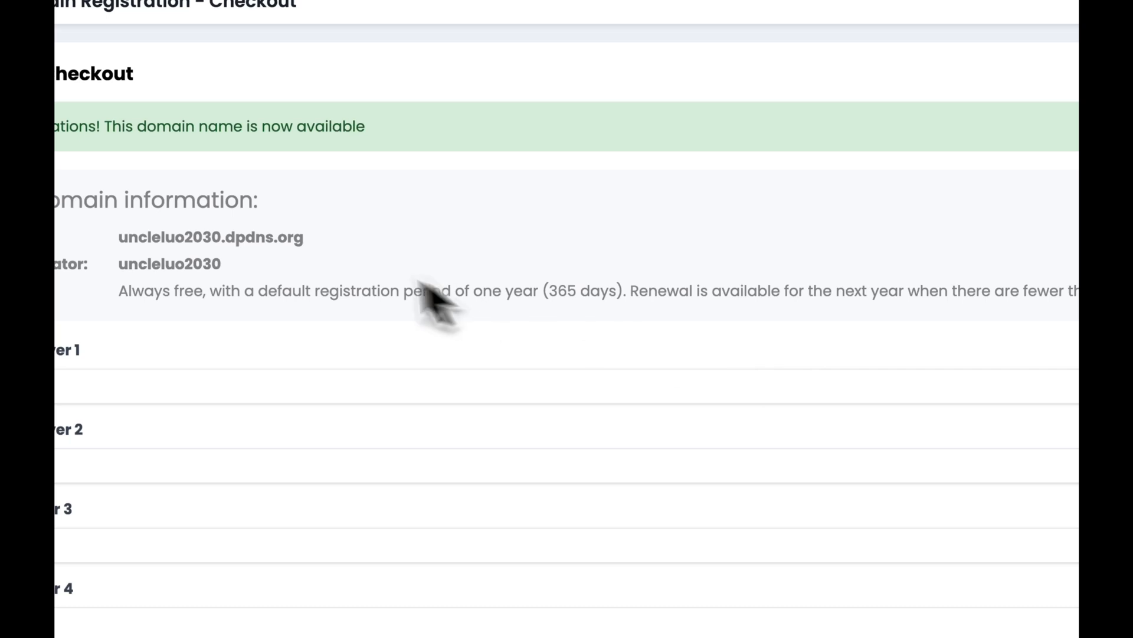
drag(304, 238, 120, 239)
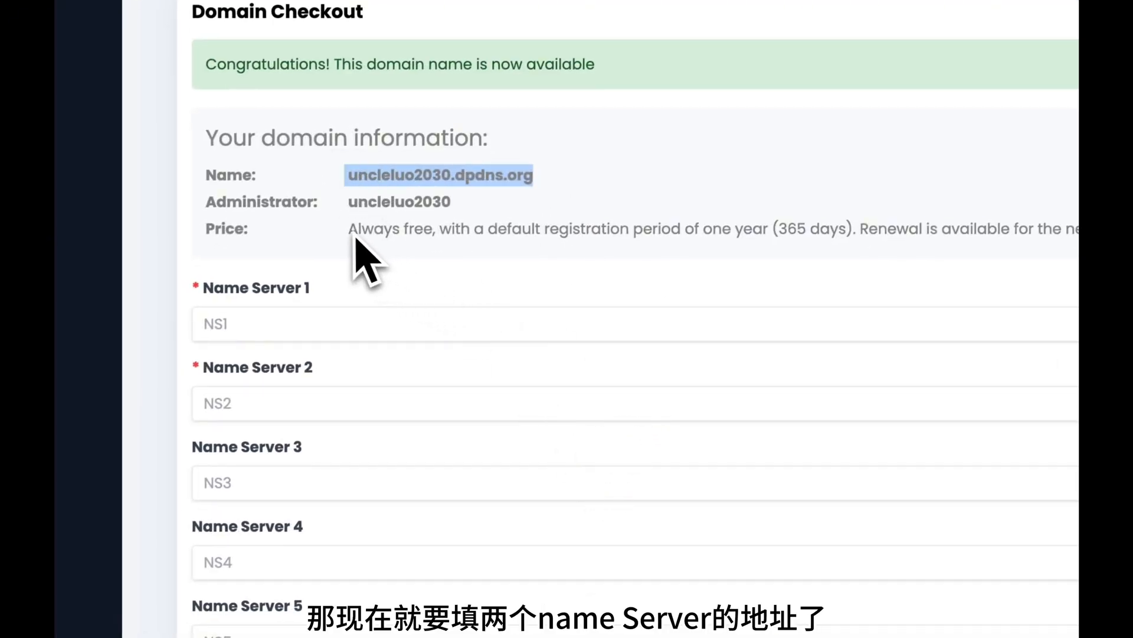
drag(723, 239, 864, 239)
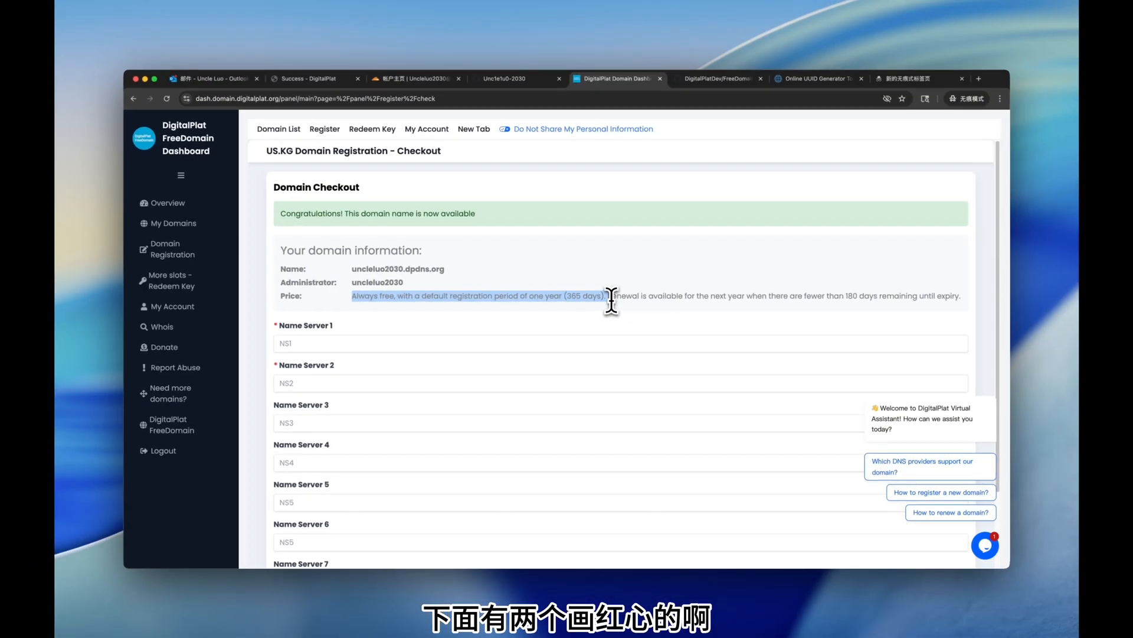
drag(611, 301, 628, 301)
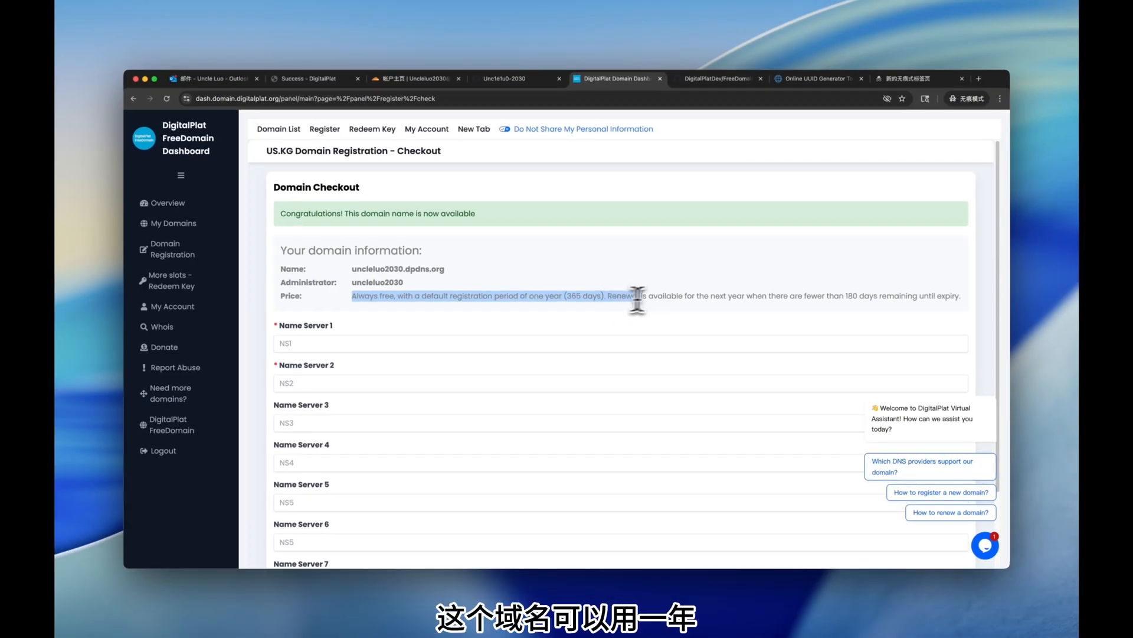
drag(873, 299, 958, 299)
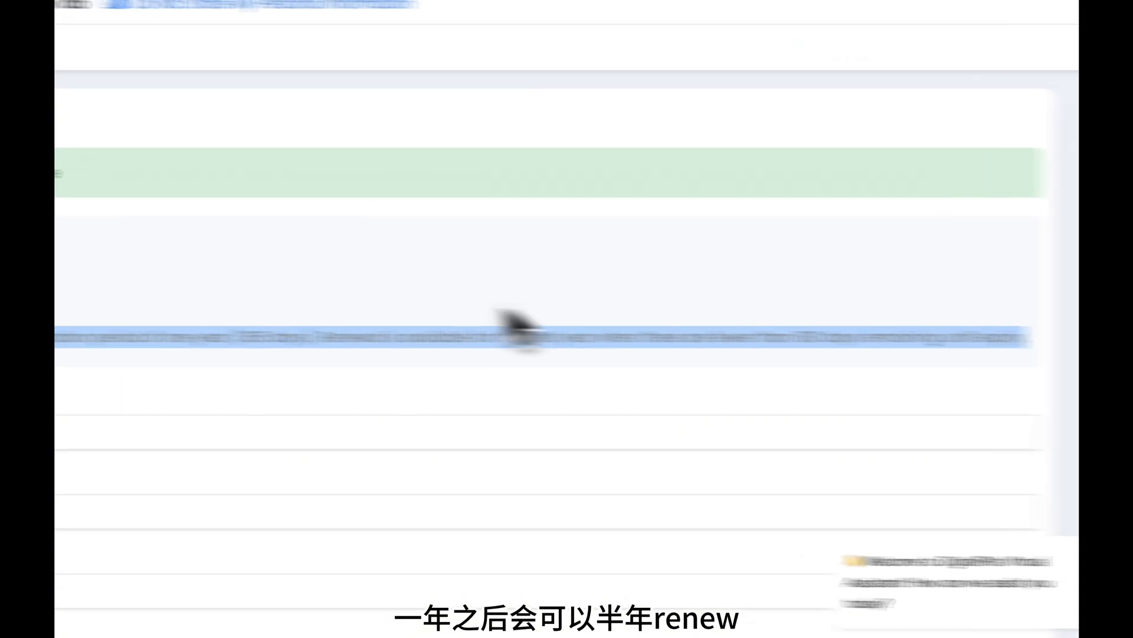
click(472, 313)
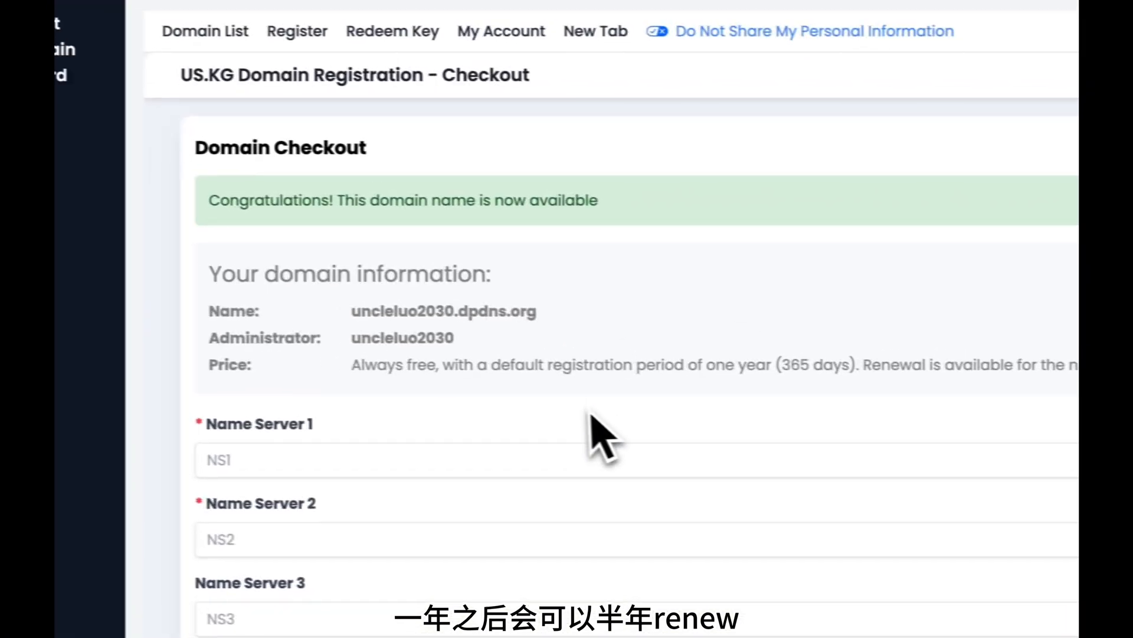
drag(558, 320, 360, 317)
key(super+c)
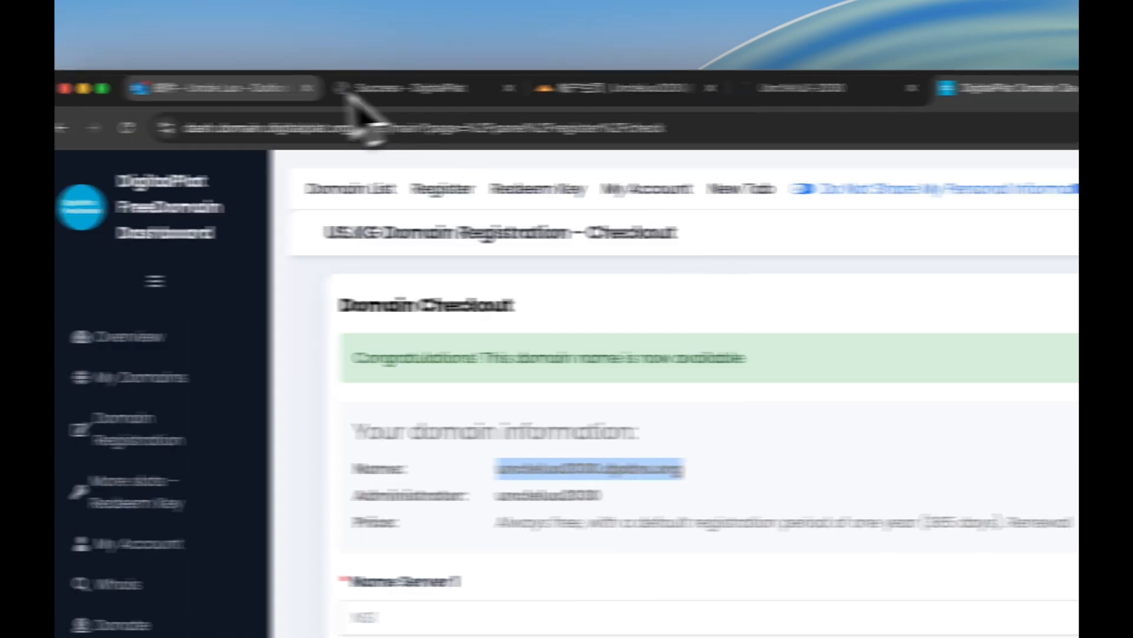
Paste uncleluo2030.dpdns.org into Cloudflare's add-domain field and continue.
click(463, 95)
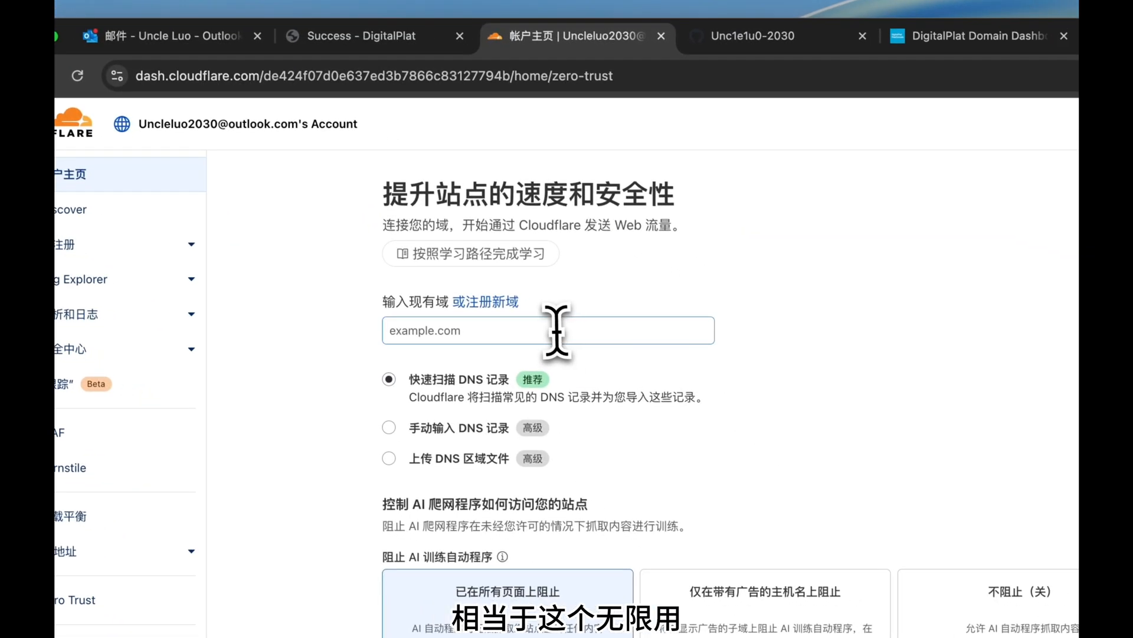
click(507, 337)
key(super+v)
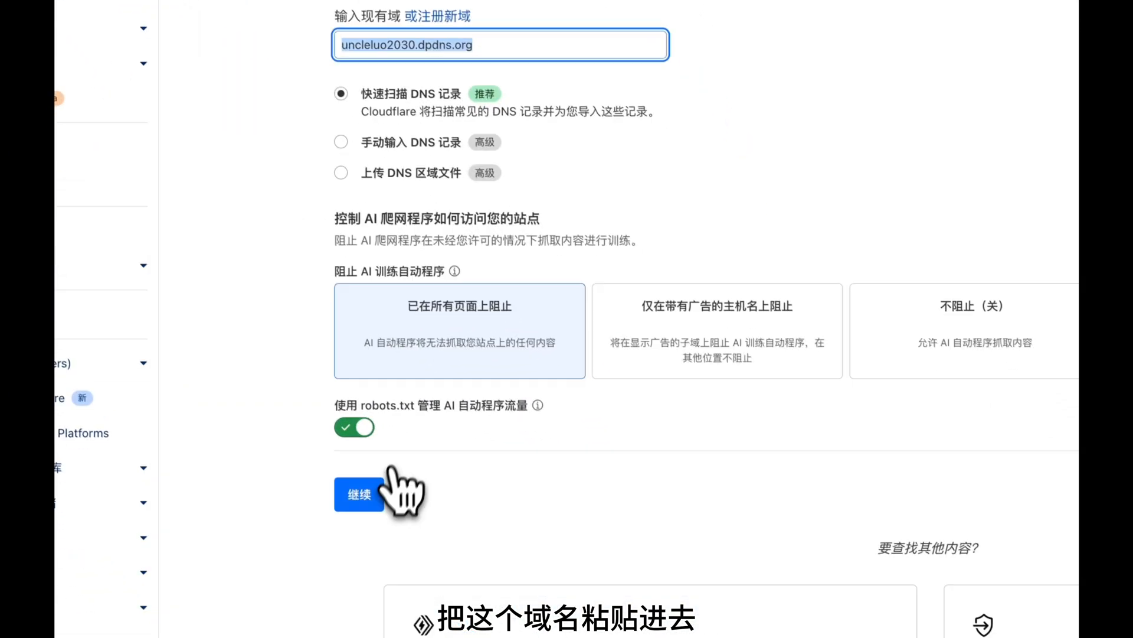
click(364, 492)
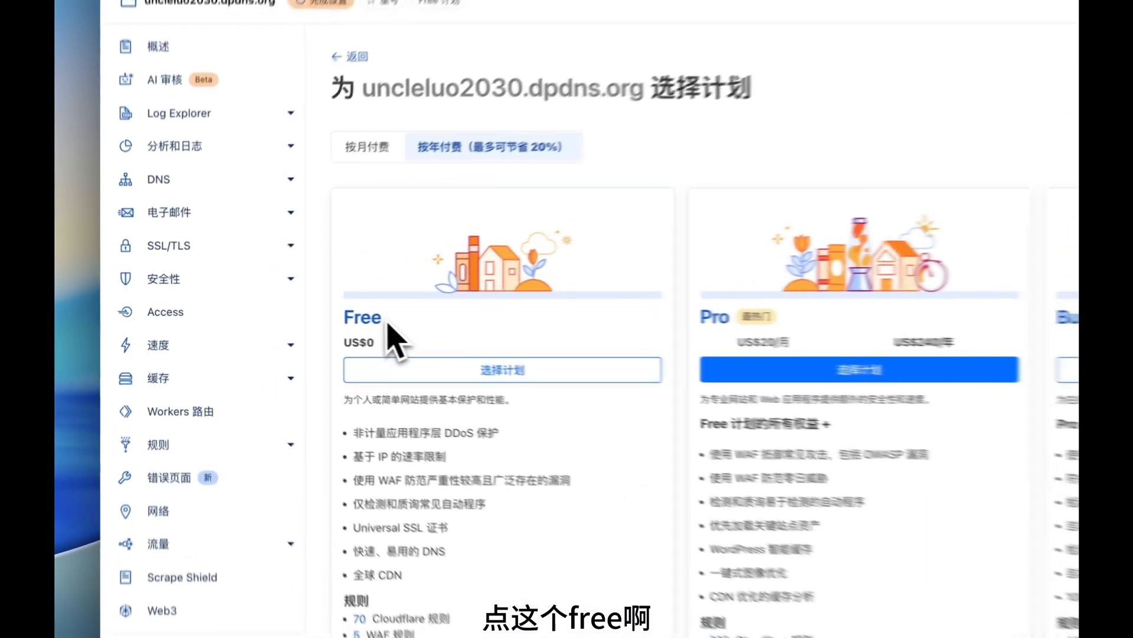
Choose the Free plan, skip DNS records, and copy nameserver hal.ns.cloudflare.com.
double_click(259, 315)
click(481, 384)
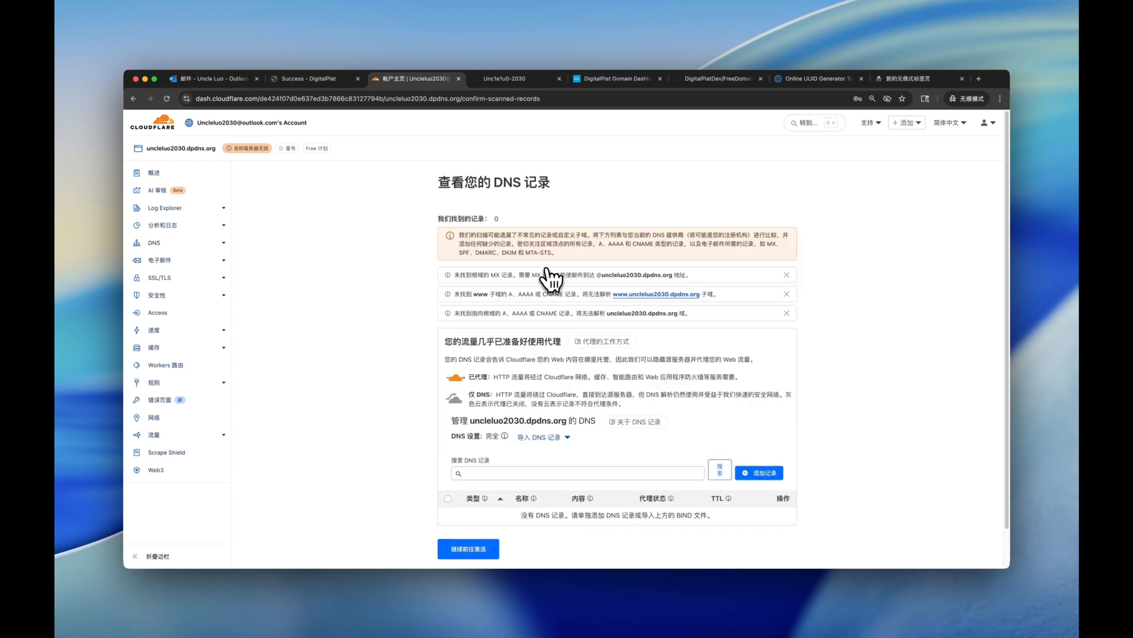
scroll(567, 304, down, 2)
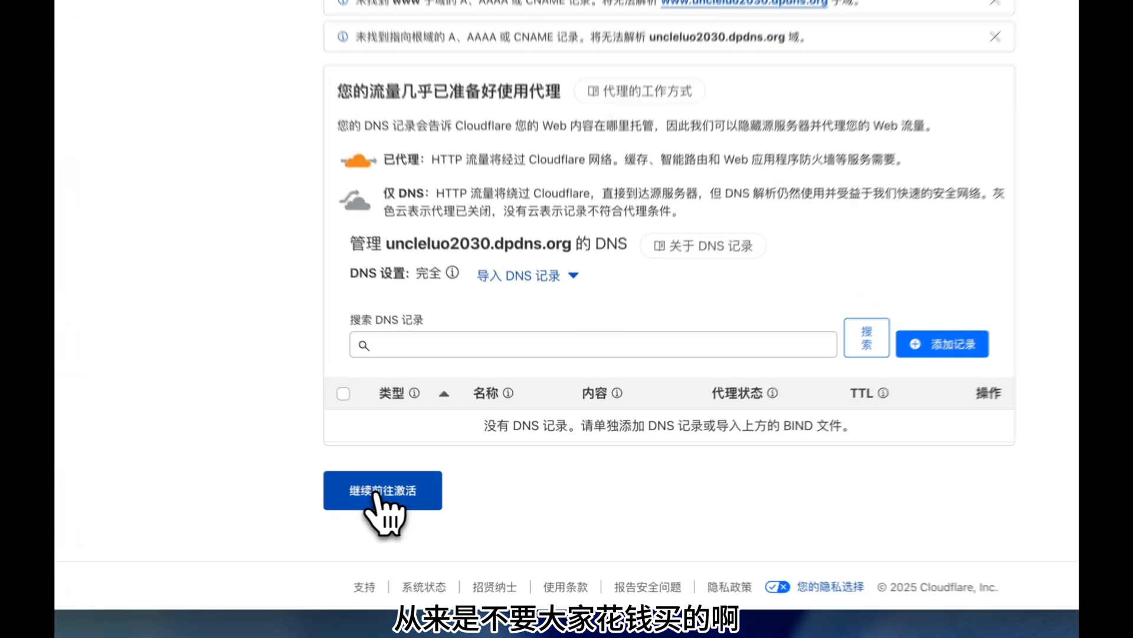
click(470, 507)
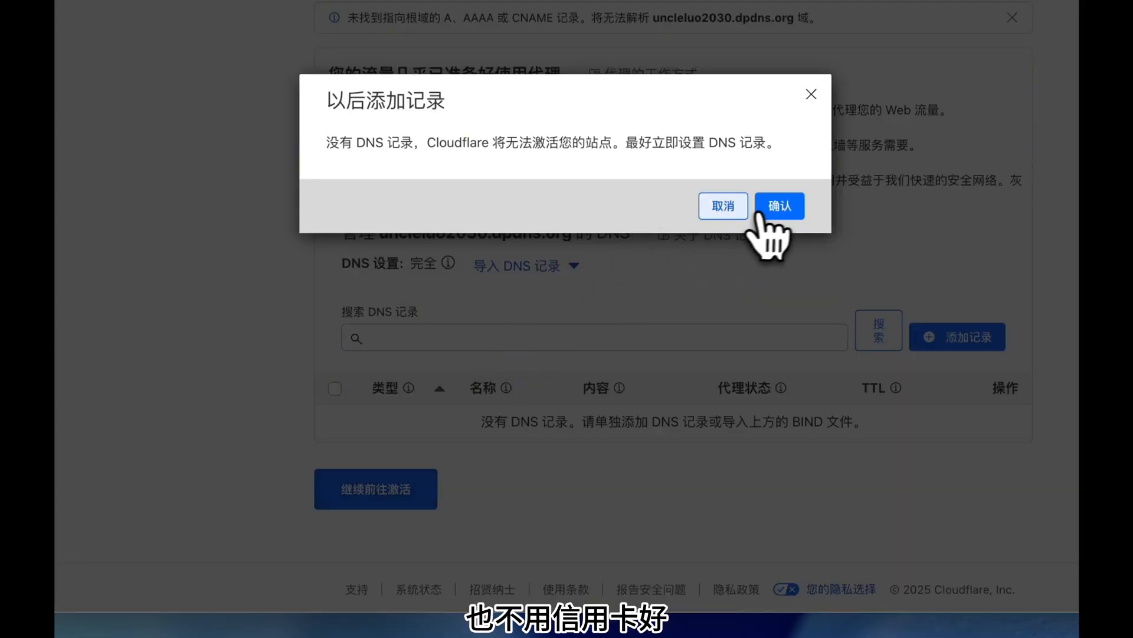
click(774, 206)
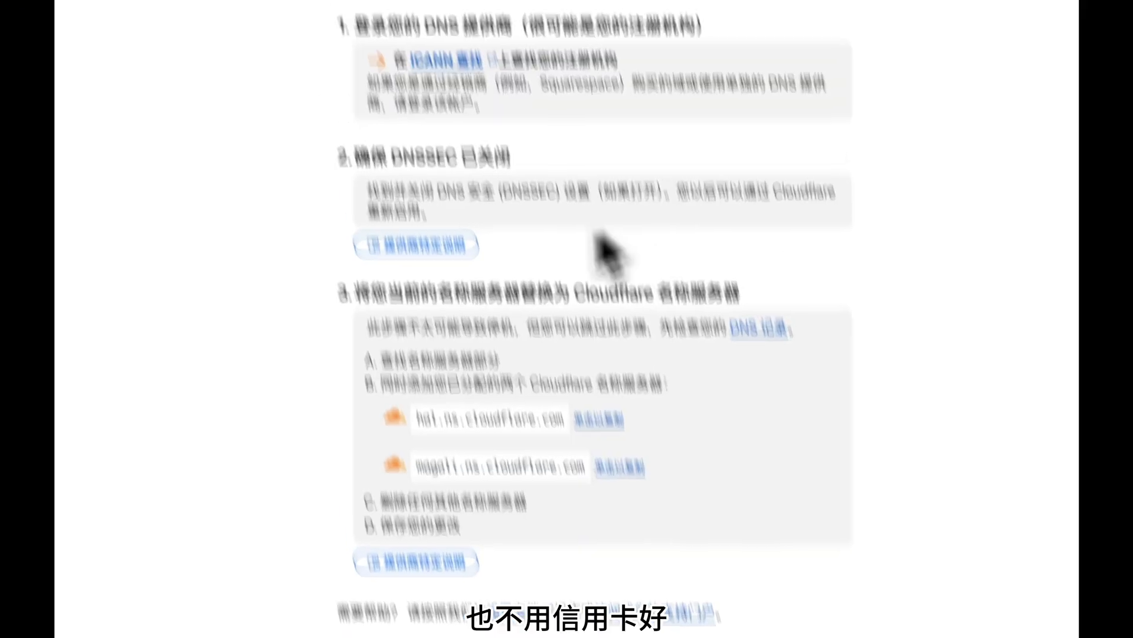
scroll(595, 282, down, 3)
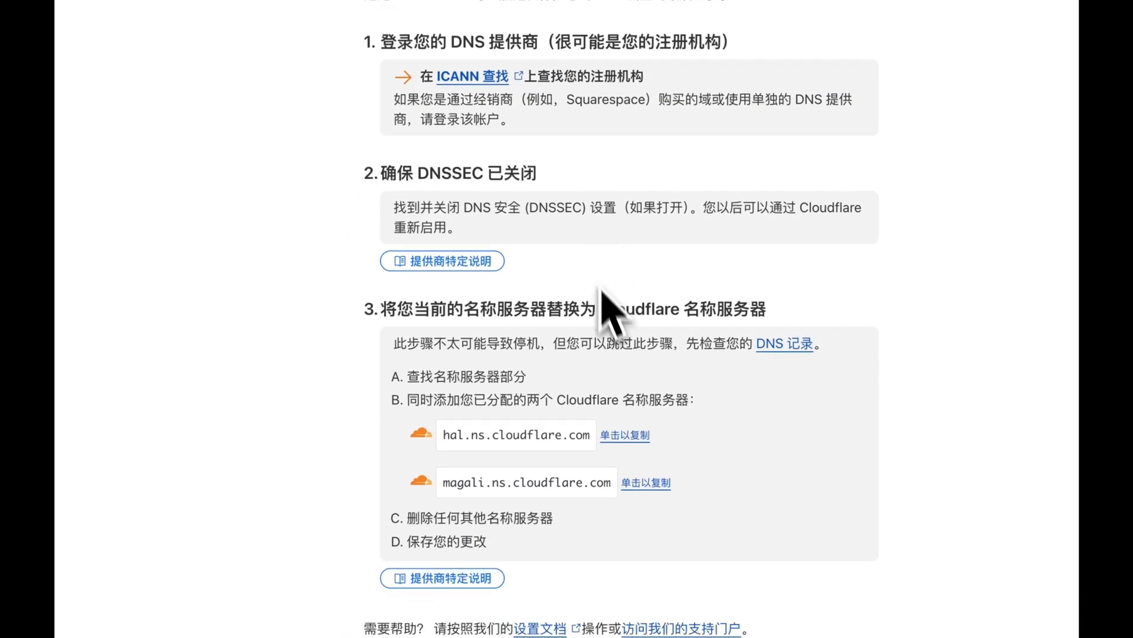
click(636, 435)
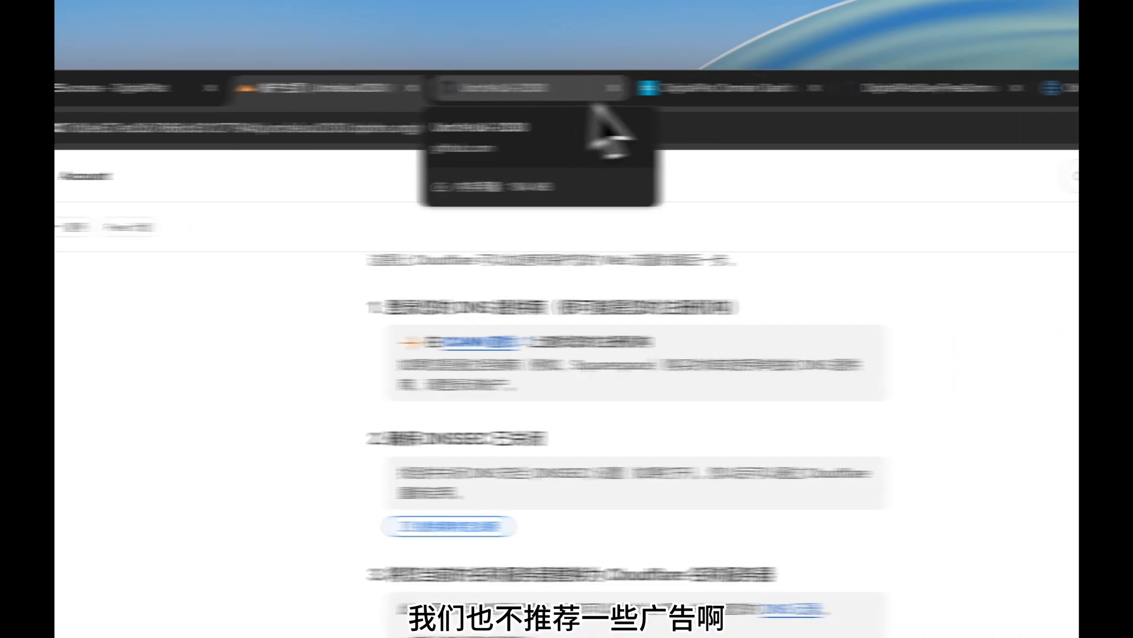
click(821, 88)
Enter hal.ns.cloudflare.com and magali.ns.cloudflare.com as Name Servers 1 and 2.
click(608, 88)
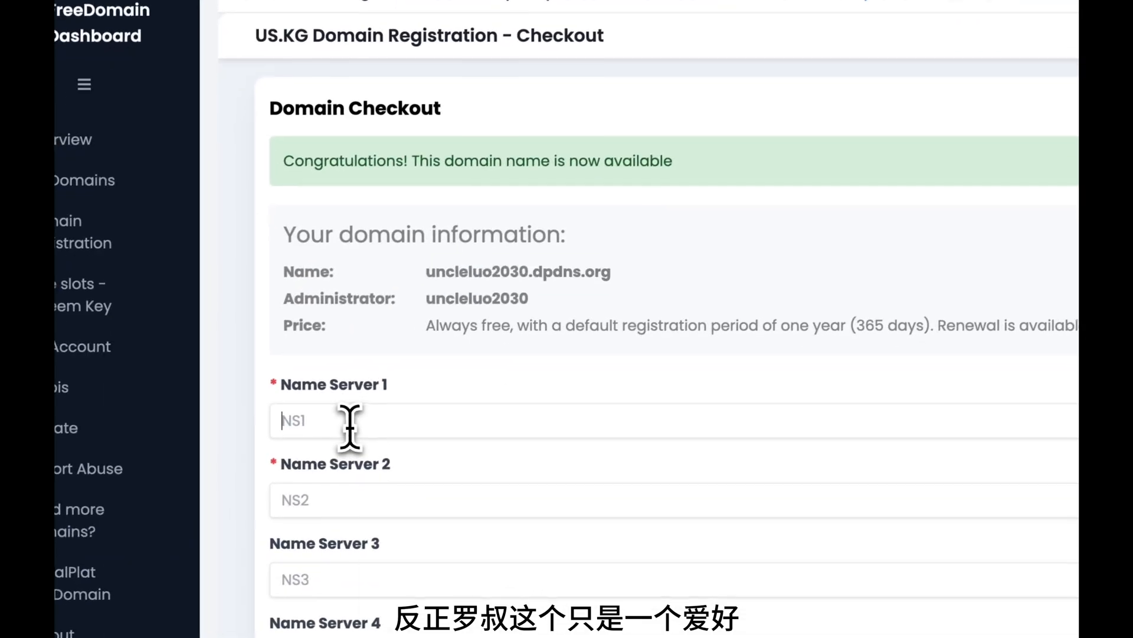
click(236, 489)
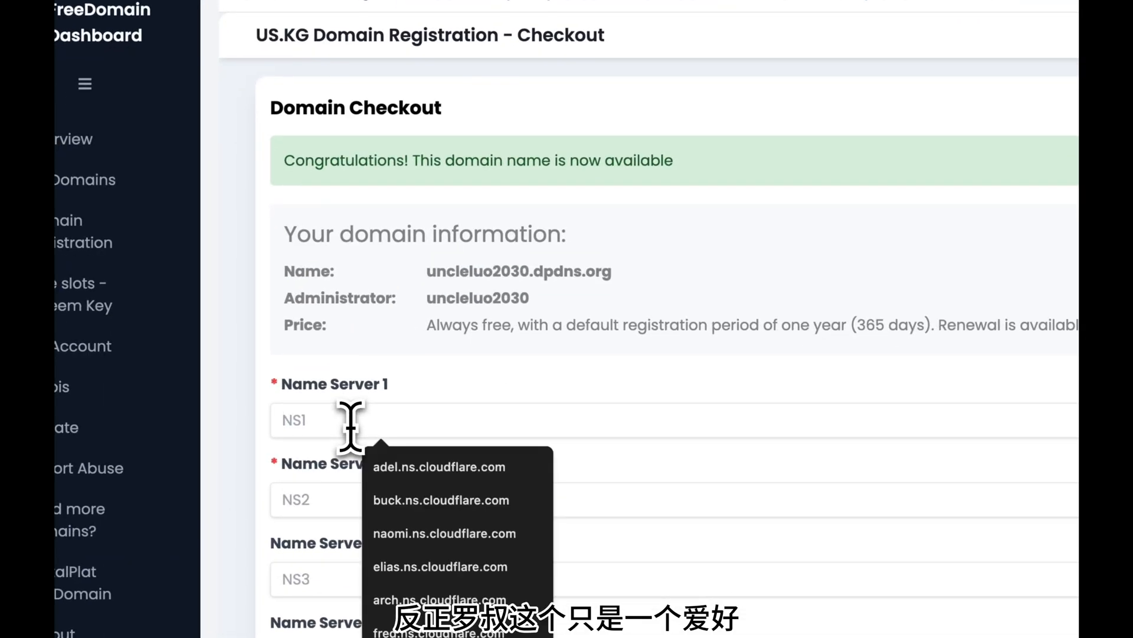
key(super+v)
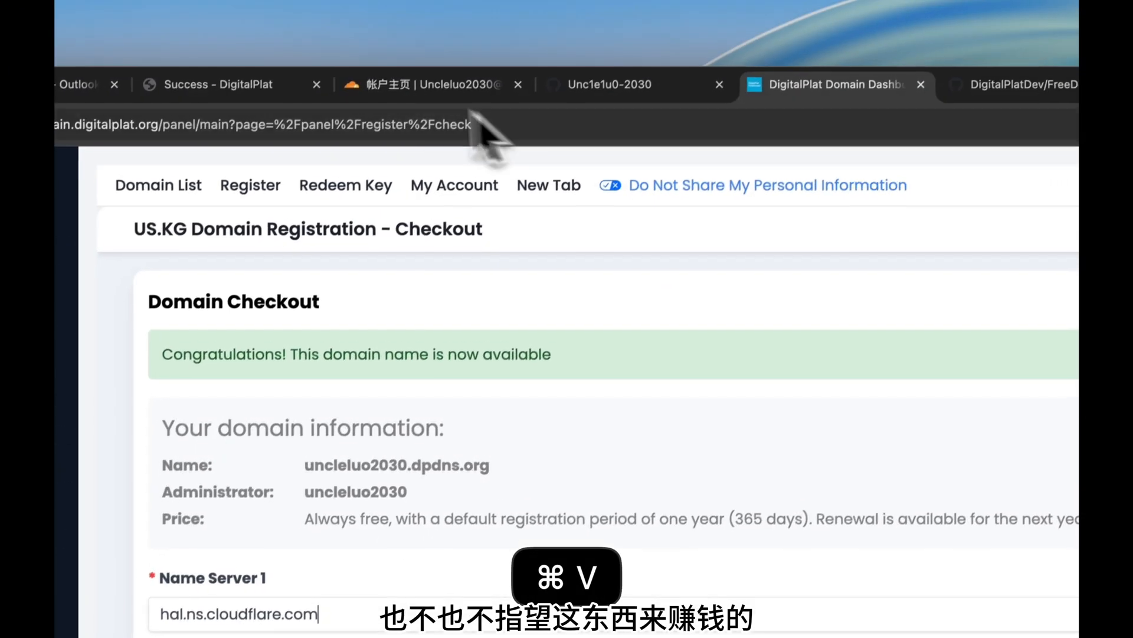
click(407, 90)
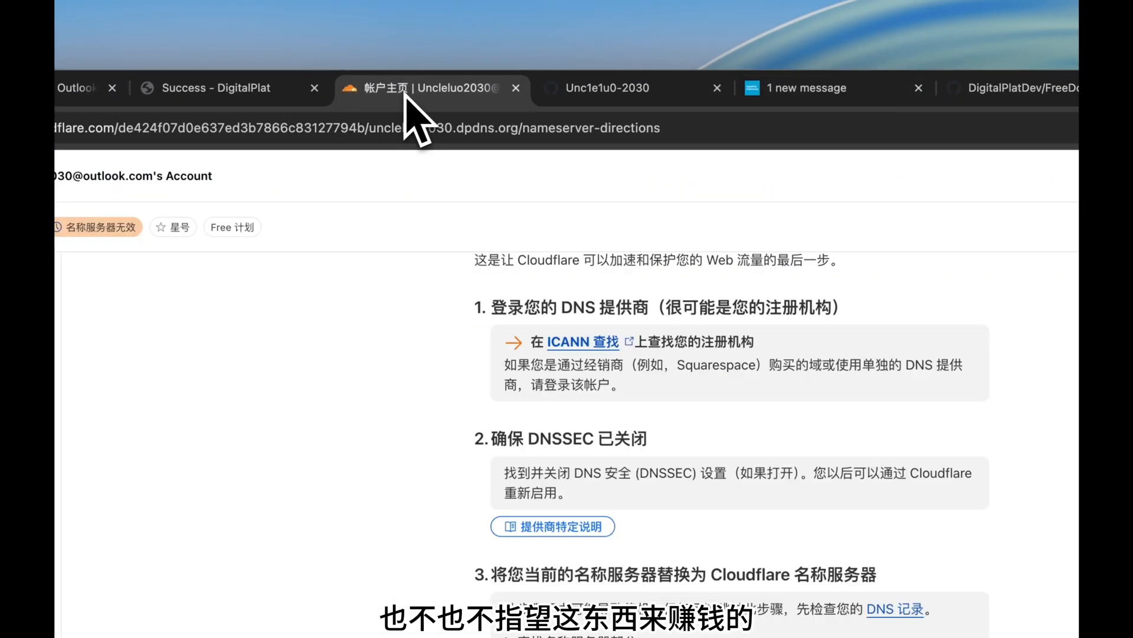
click(523, 474)
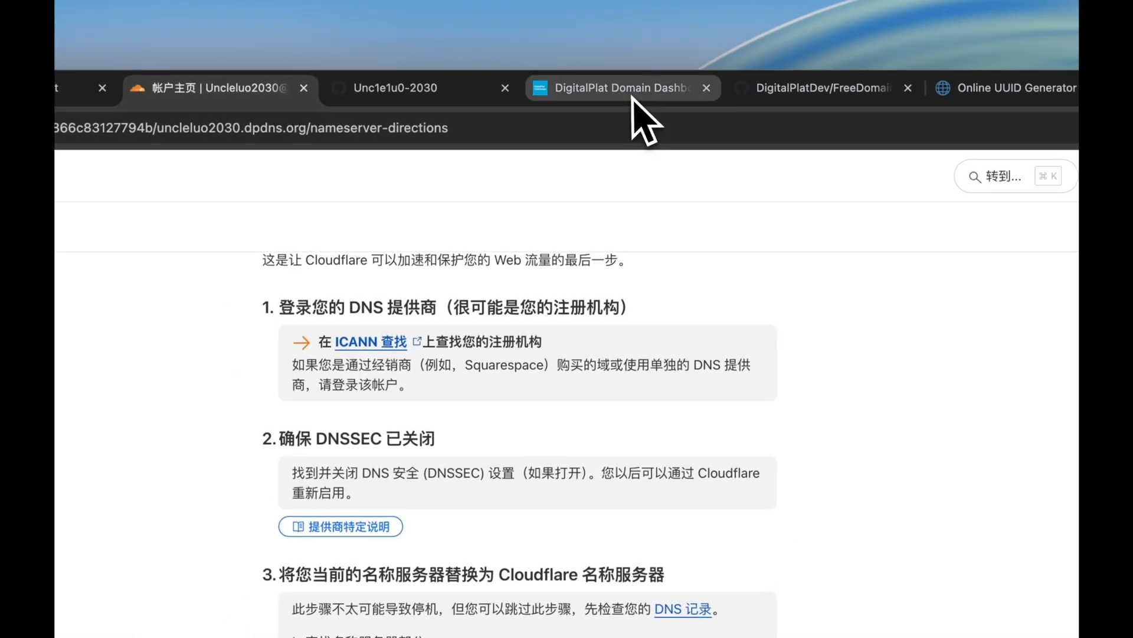
click(635, 94)
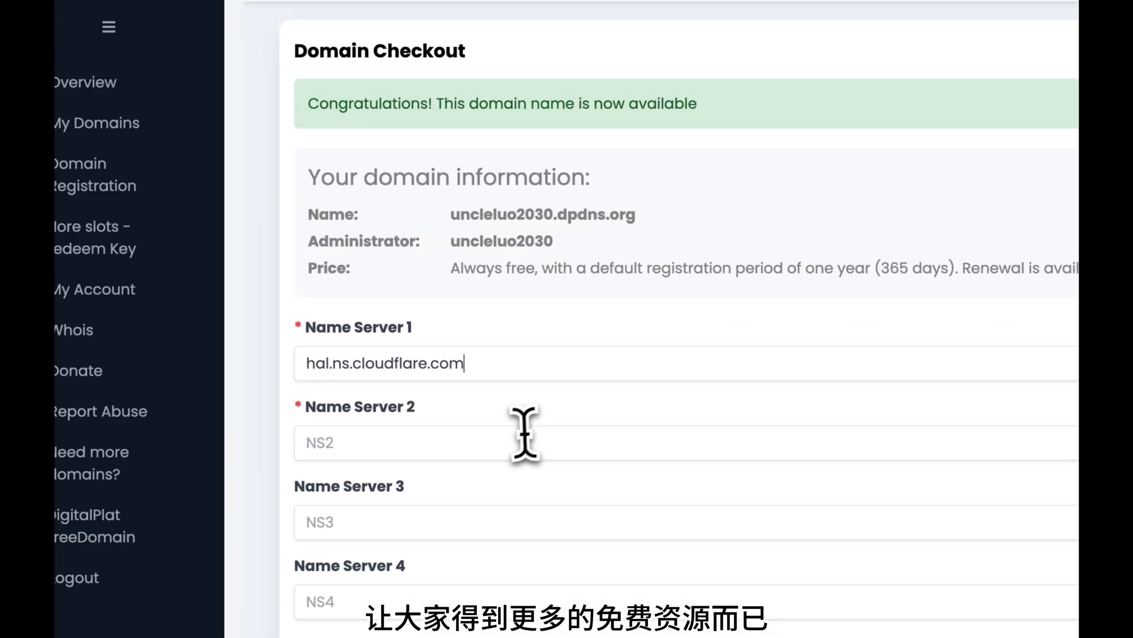
click(392, 522)
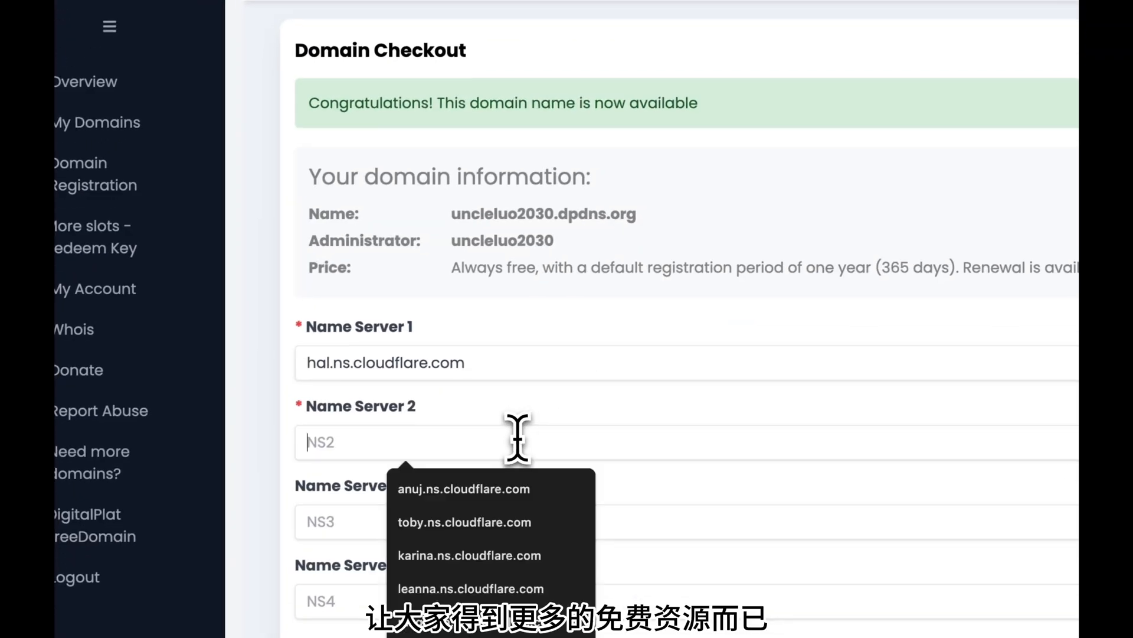
key(super+v)
Review the nameserver entries and the Registration Successful message noting 12 - 24 hours.
drag(494, 368, 134, 343)
drag(505, 444, 107, 409)
scroll(716, 260, down, 3)
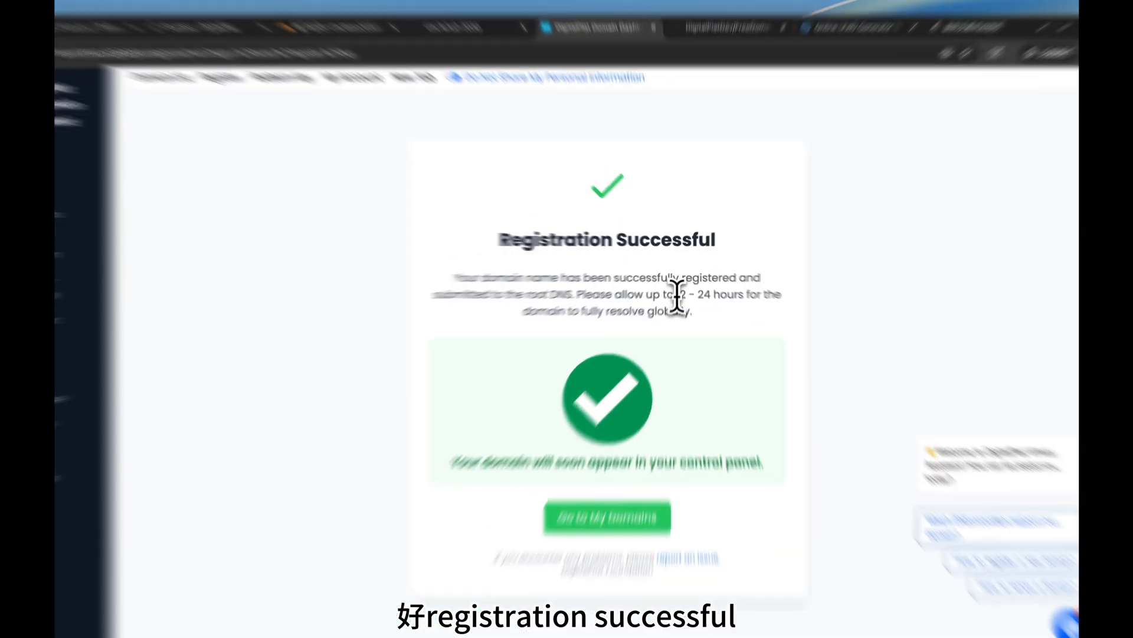
drag(677, 285, 731, 286)
drag(329, 277, 713, 345)
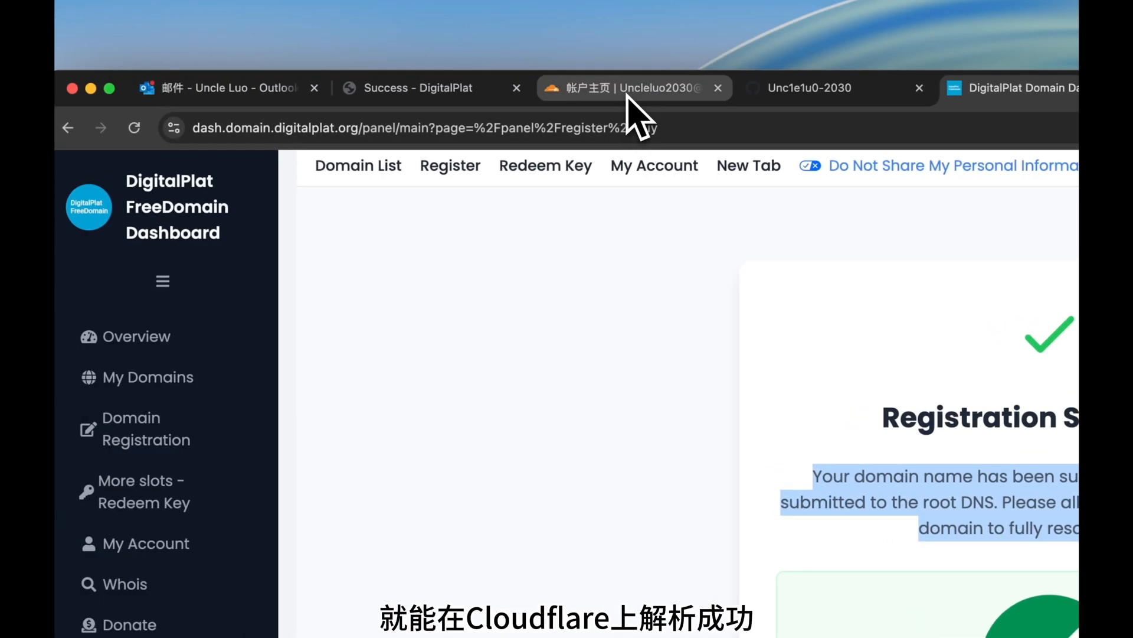
Continue past the nameserver instructions, start the nameserver check for uncleluo2030.dpdns.org, and return to Outlook.
click(627, 95)
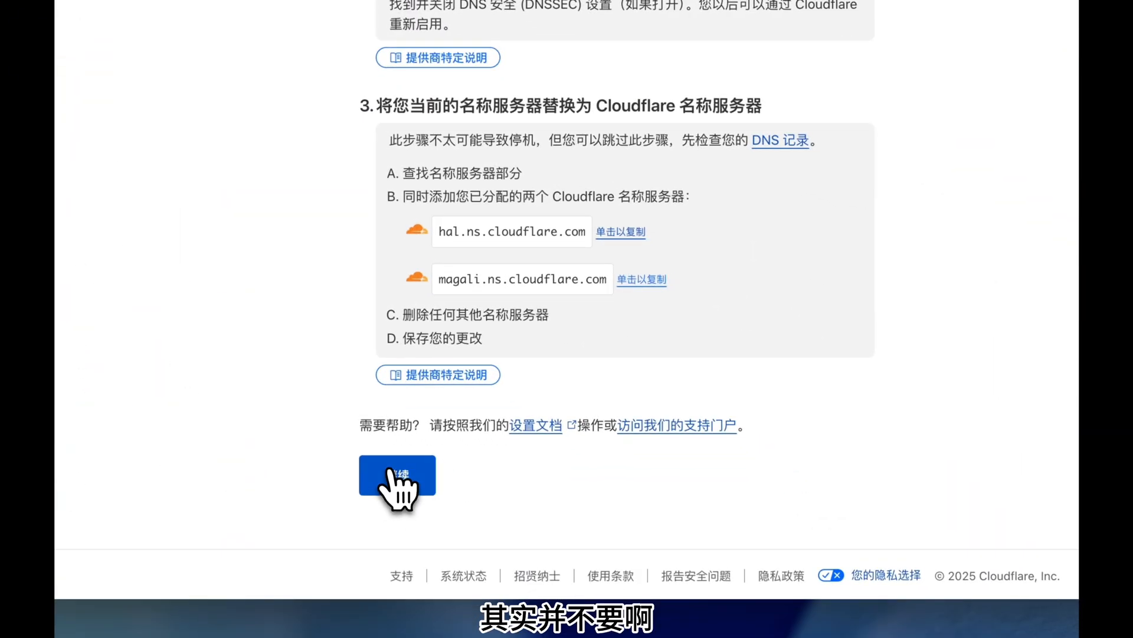
click(389, 471)
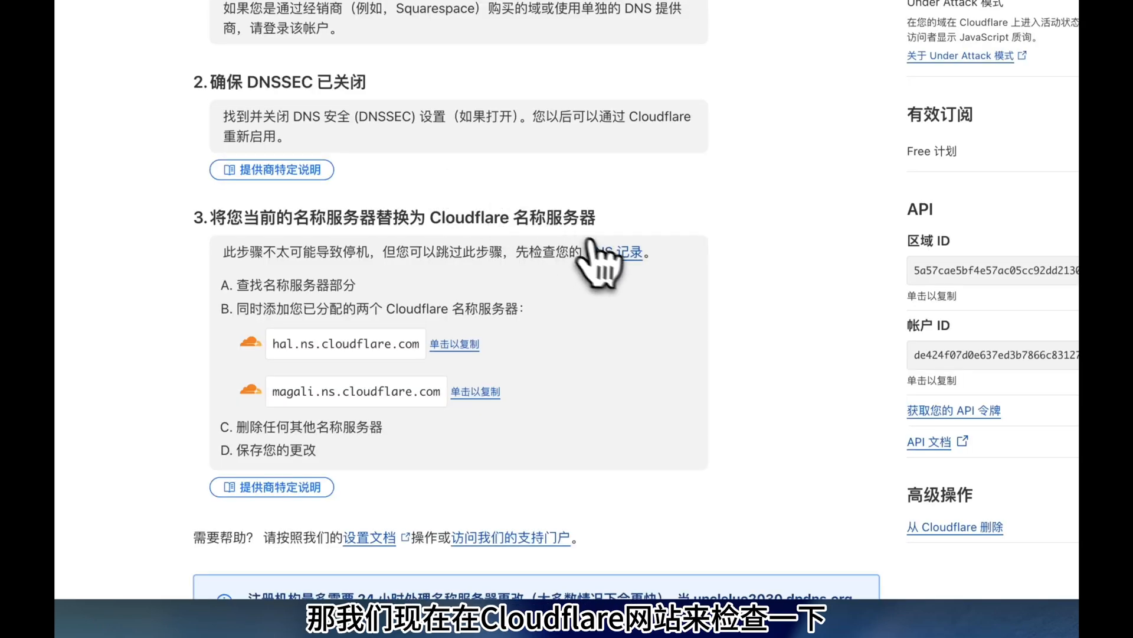
scroll(591, 242, down, 6)
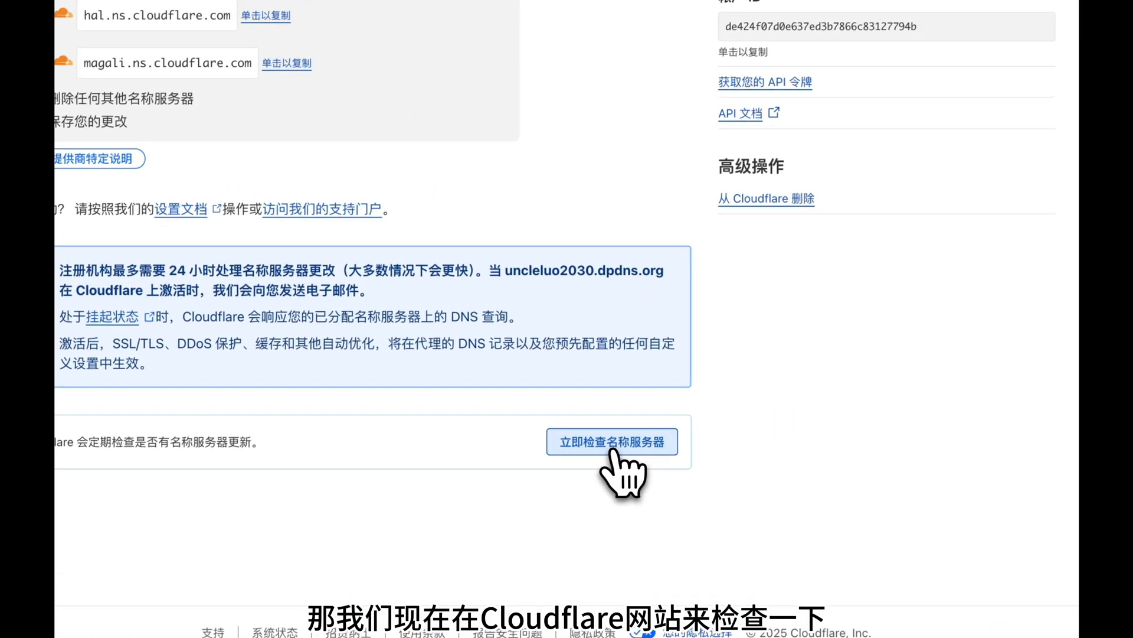
click(800, 385)
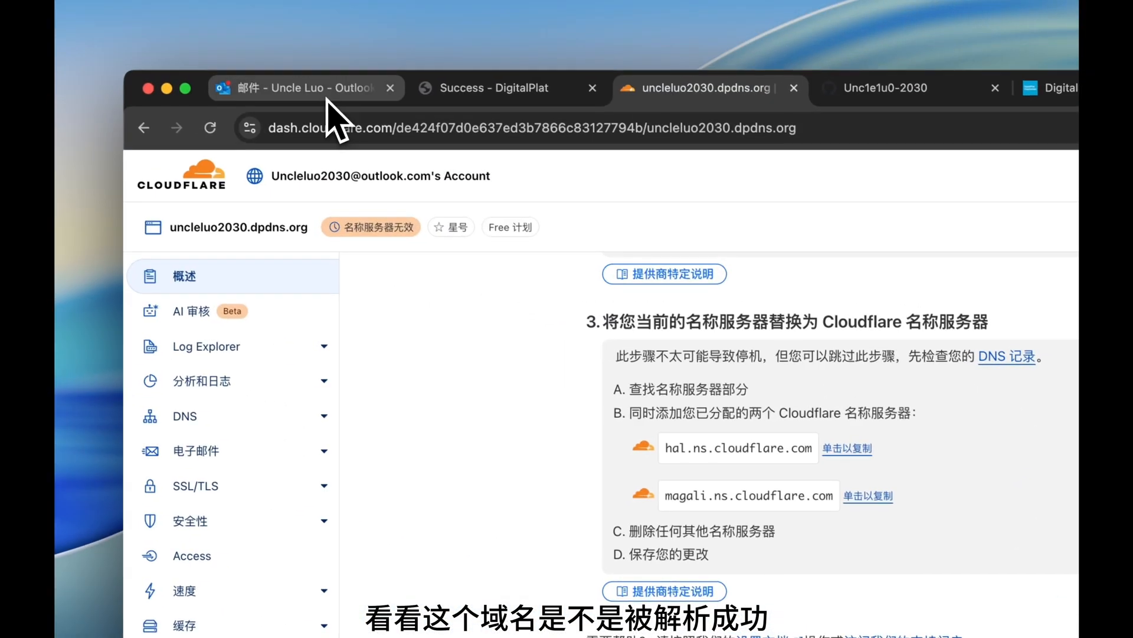
click(329, 94)
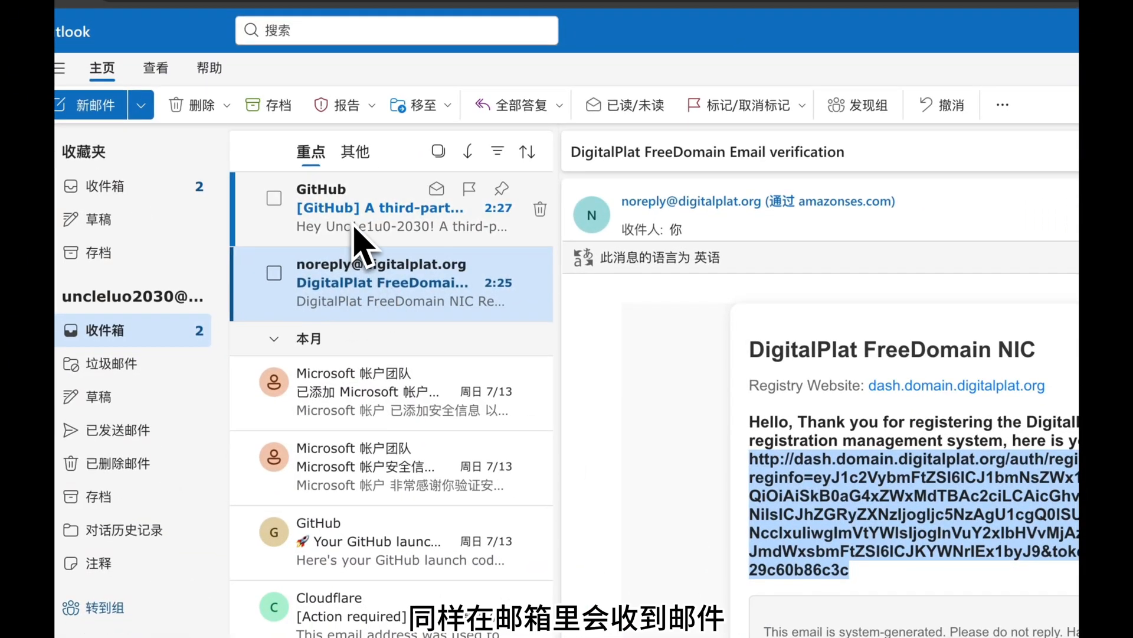
Look over the GitHub and Cloudflare emails and reload the inbox, then go back to Cloudflare's nameserver page.
click(357, 236)
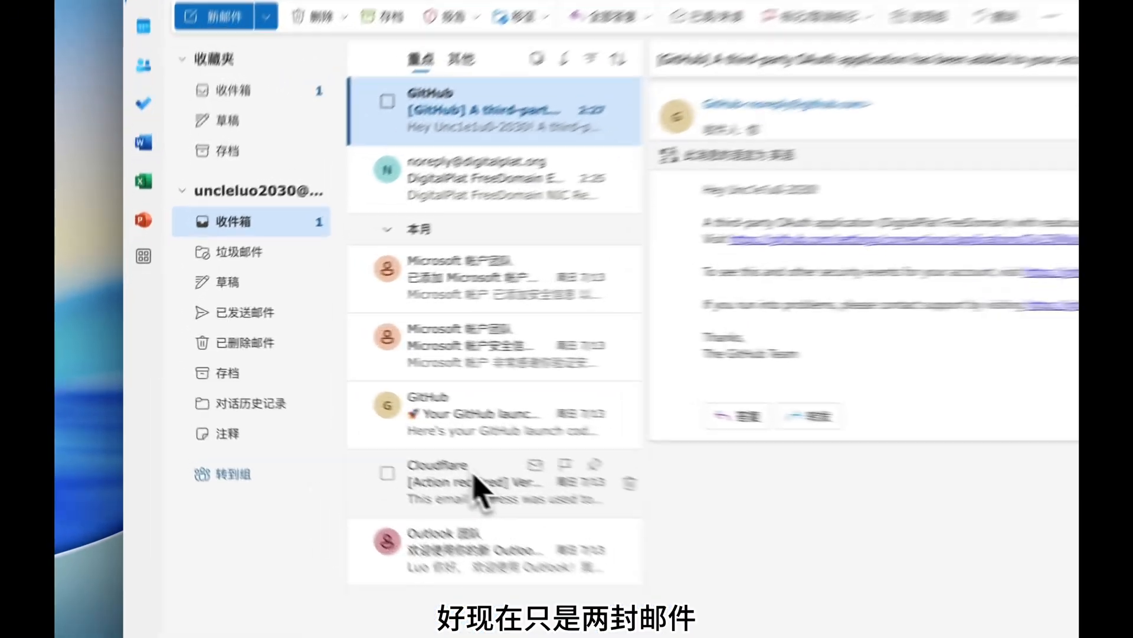
click(322, 415)
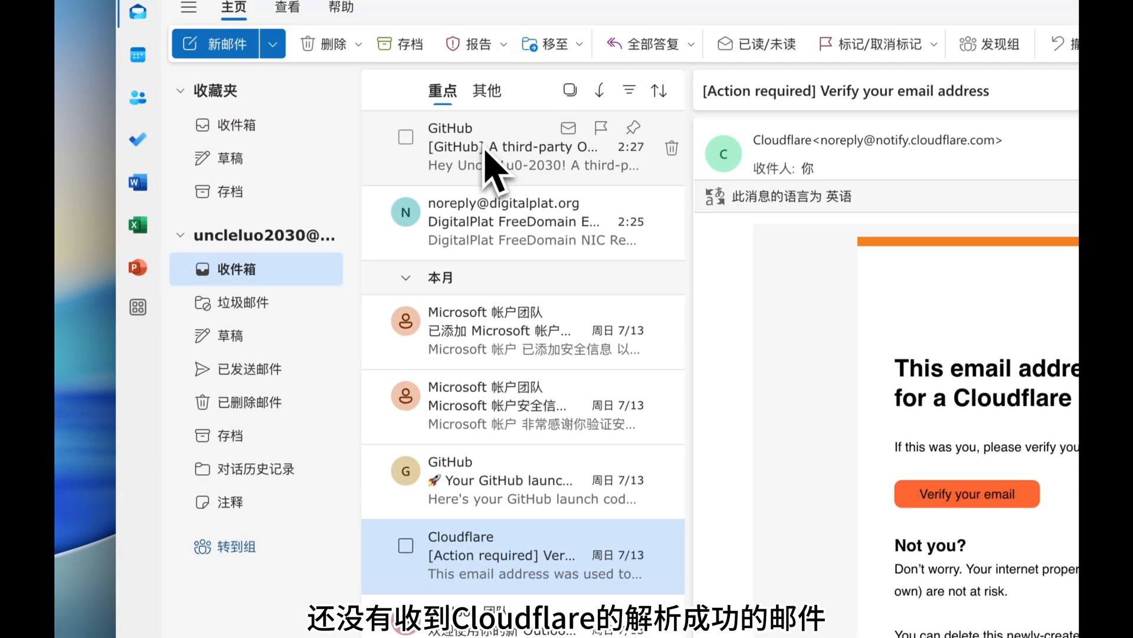
click(509, 98)
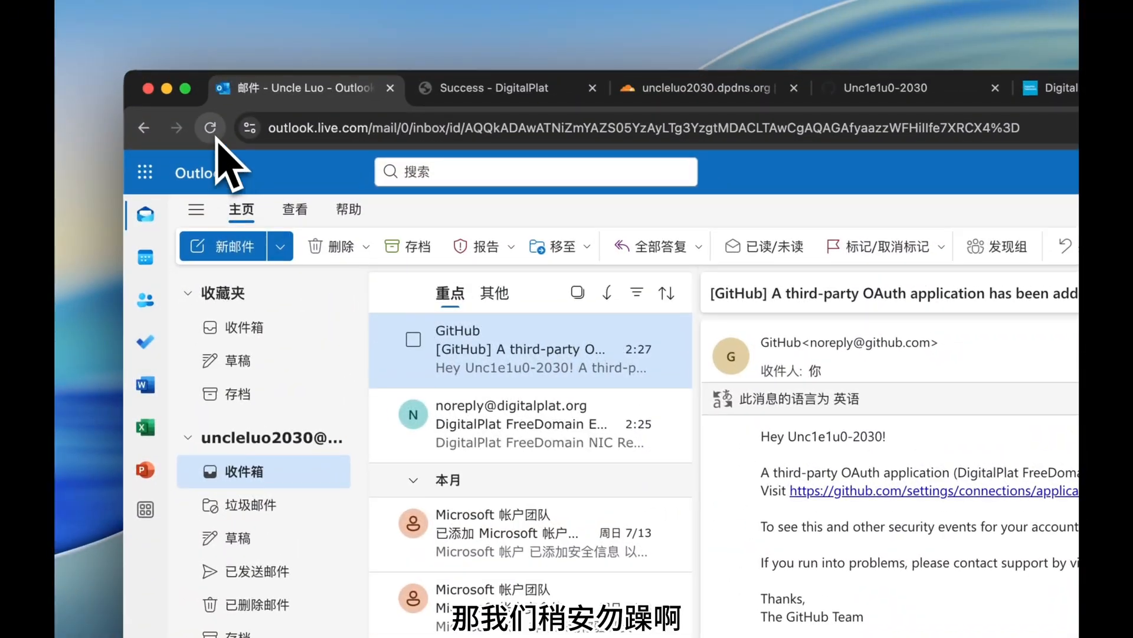
click(215, 135)
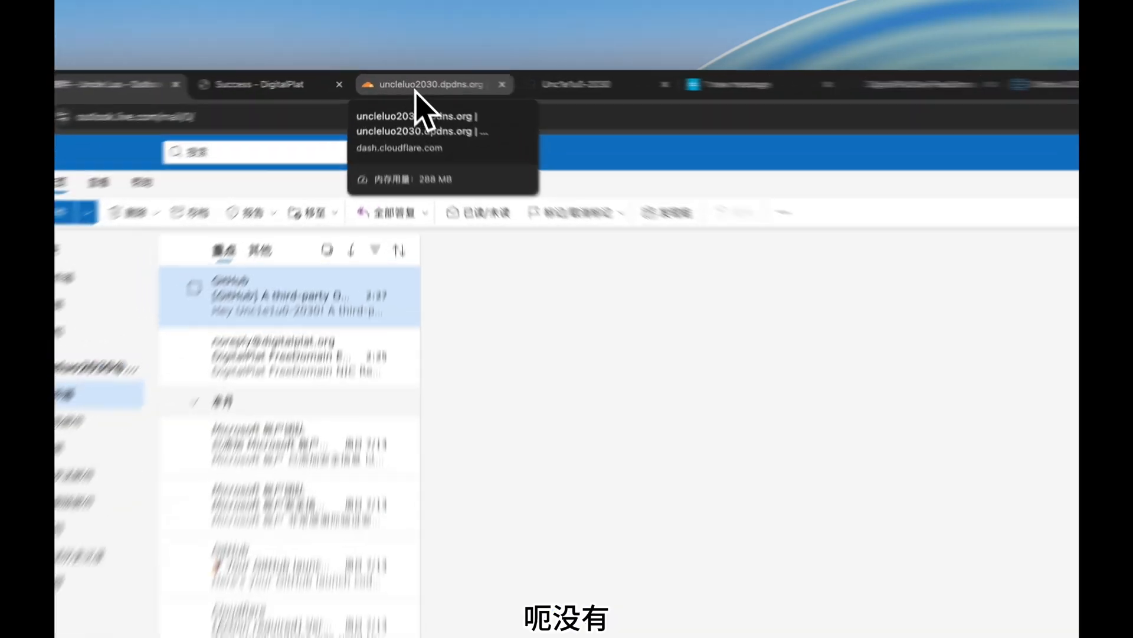
click(415, 88)
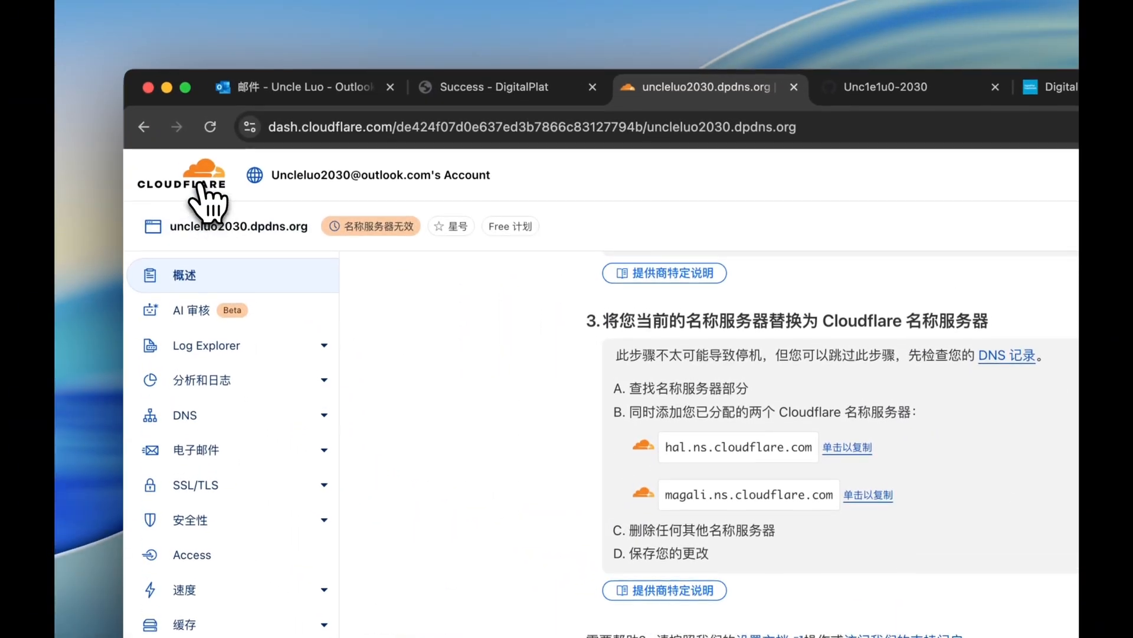
On the account home, dismiss the Zero Trust callout and reload to recheck uncleluo2030.dpdns.org's invalid-nameserver status.
click(178, 155)
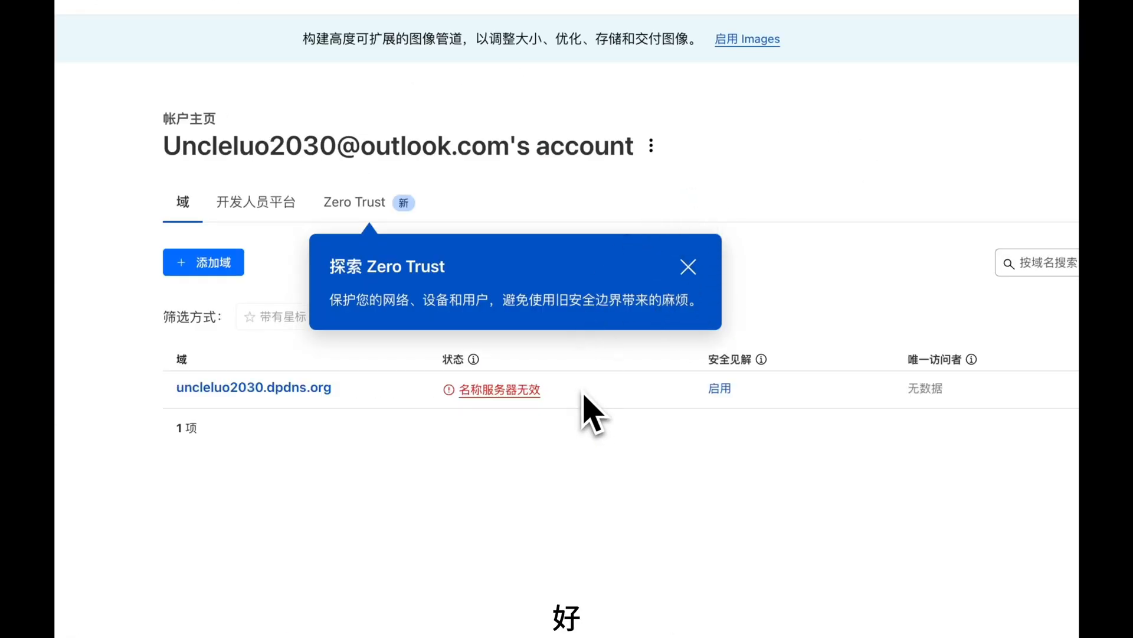
click(688, 268)
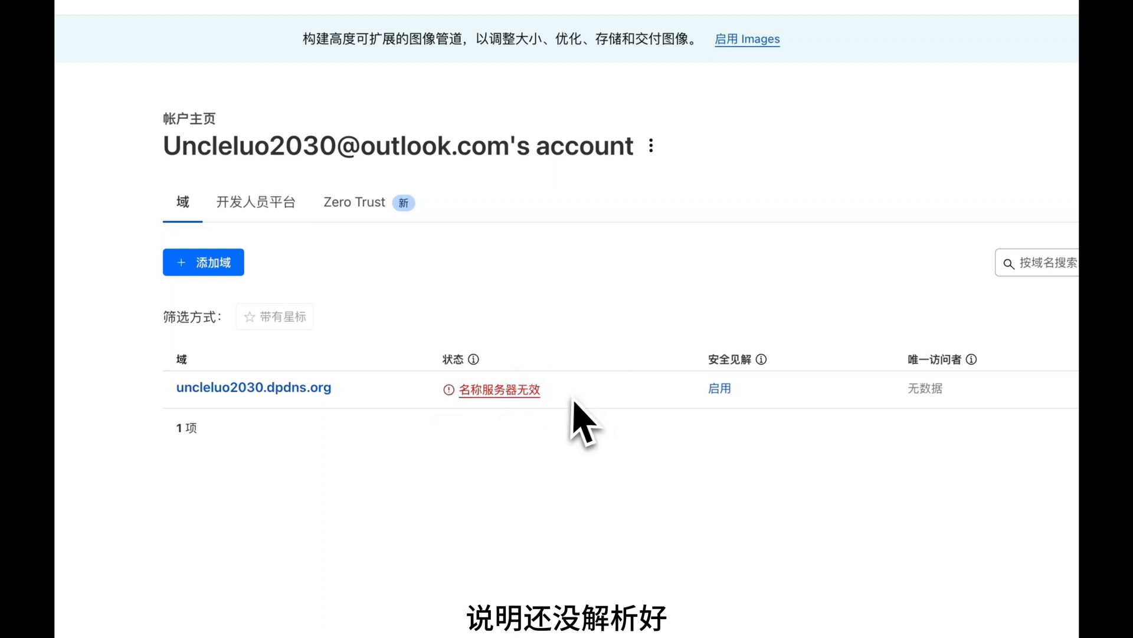
drag(542, 389, 451, 391)
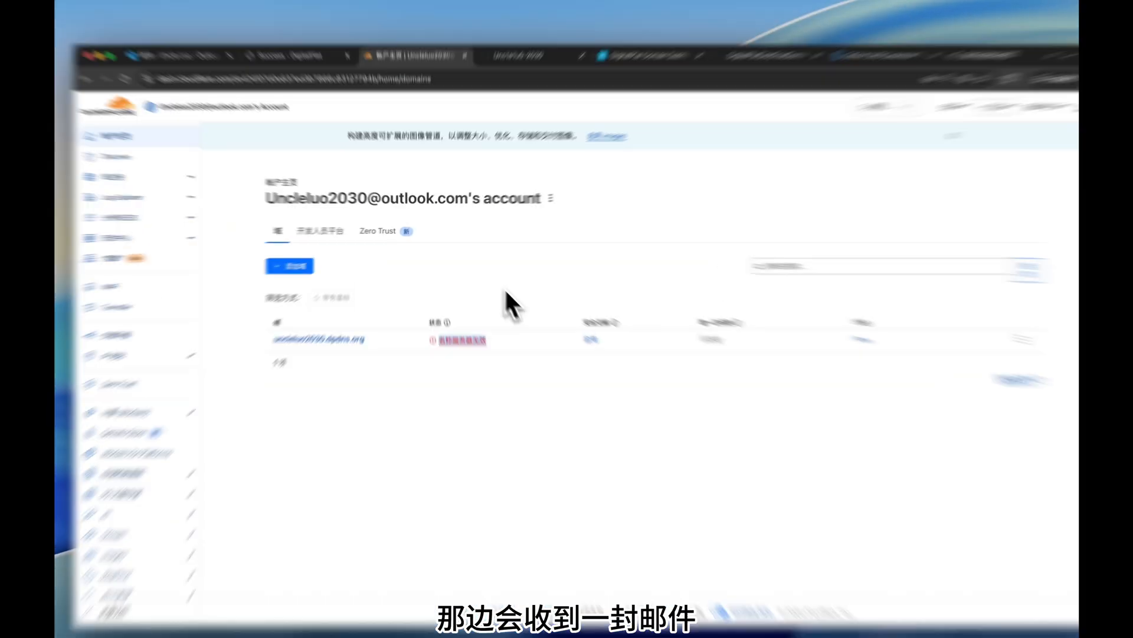
click(493, 266)
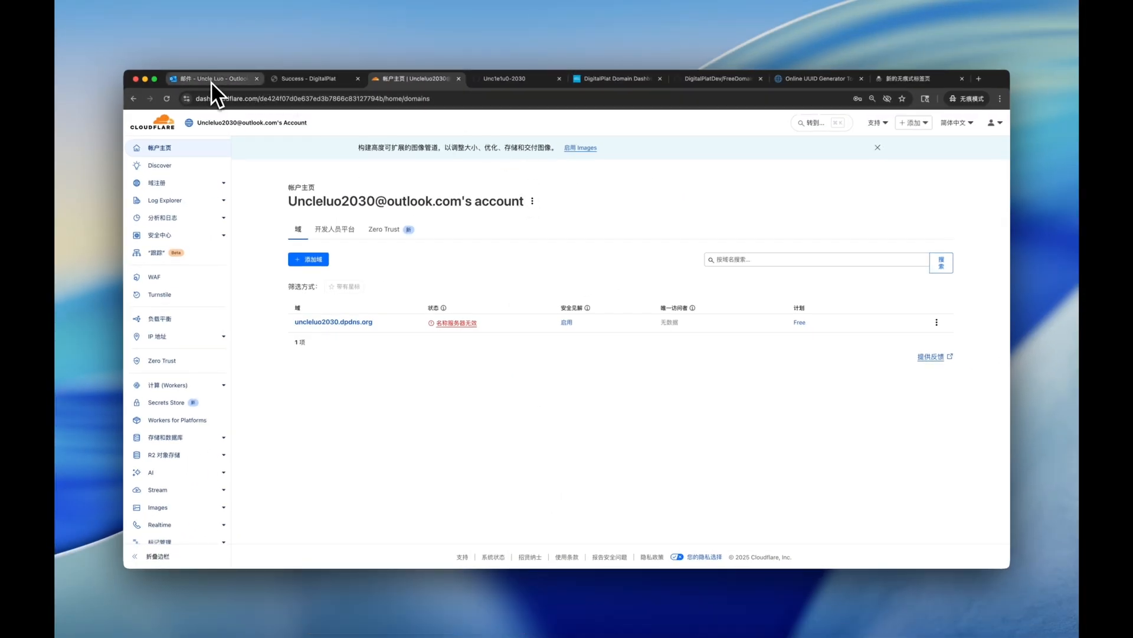
click(169, 99)
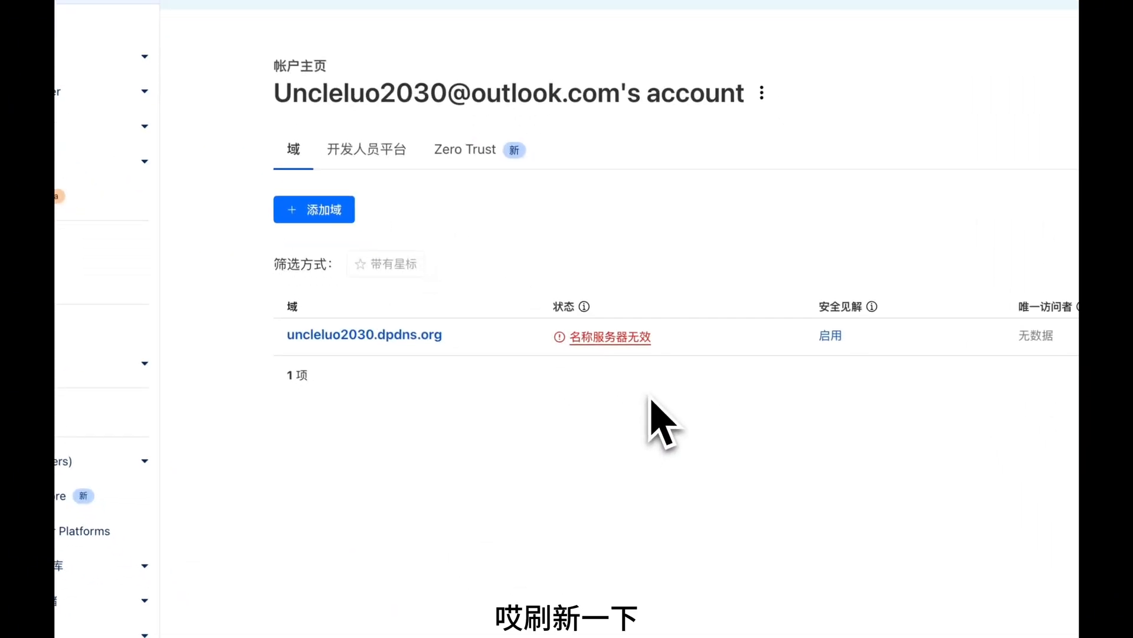
Reload to see uncleluo2030.dpdns.org marked Active, and open its overview confirming Cloudflare protects the site.
key(super+r)
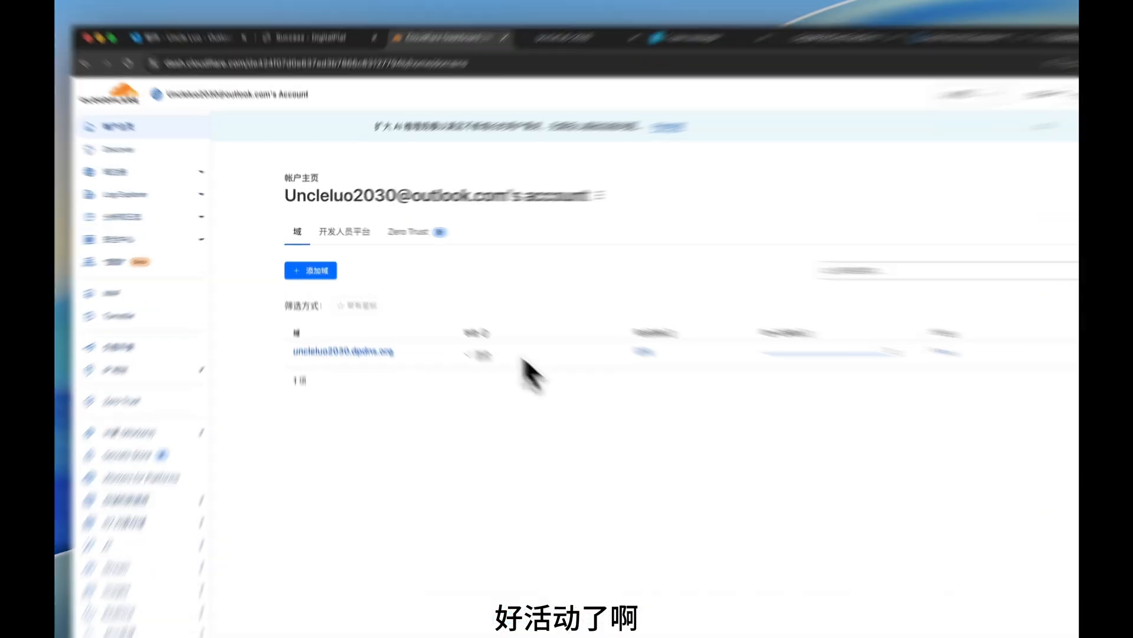
drag(601, 435, 554, 425)
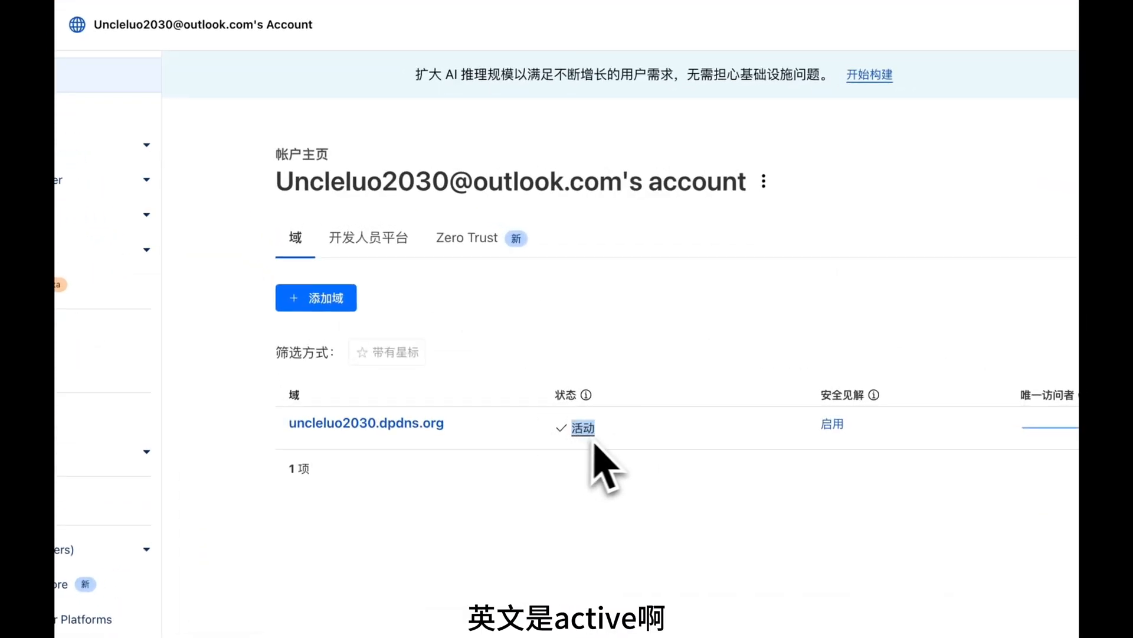
mouse_move(587, 440)
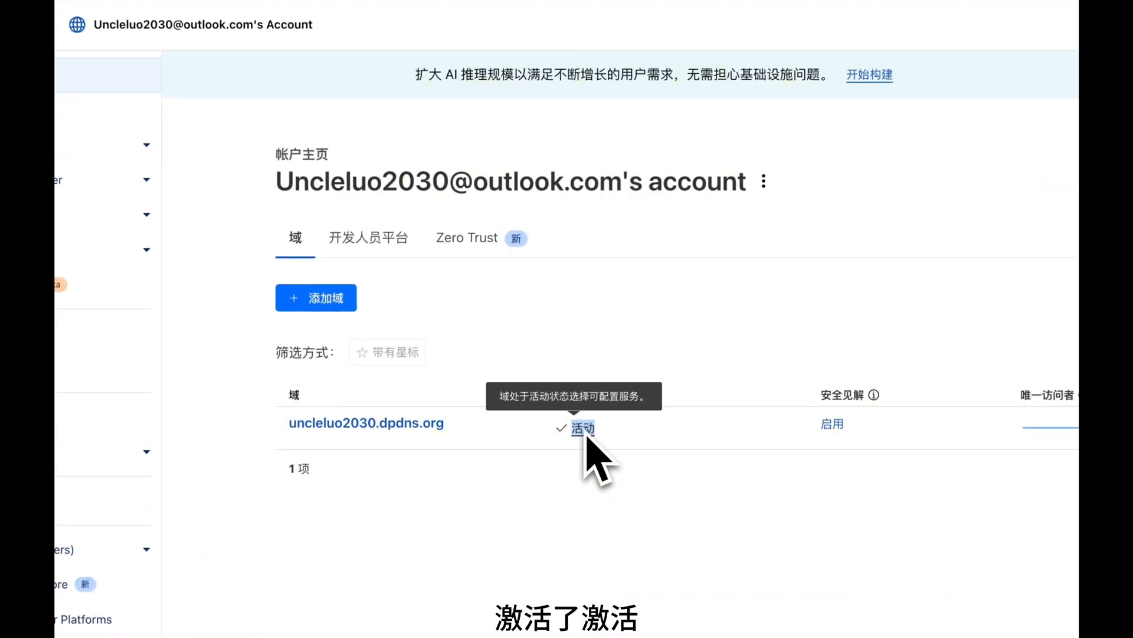
click(428, 432)
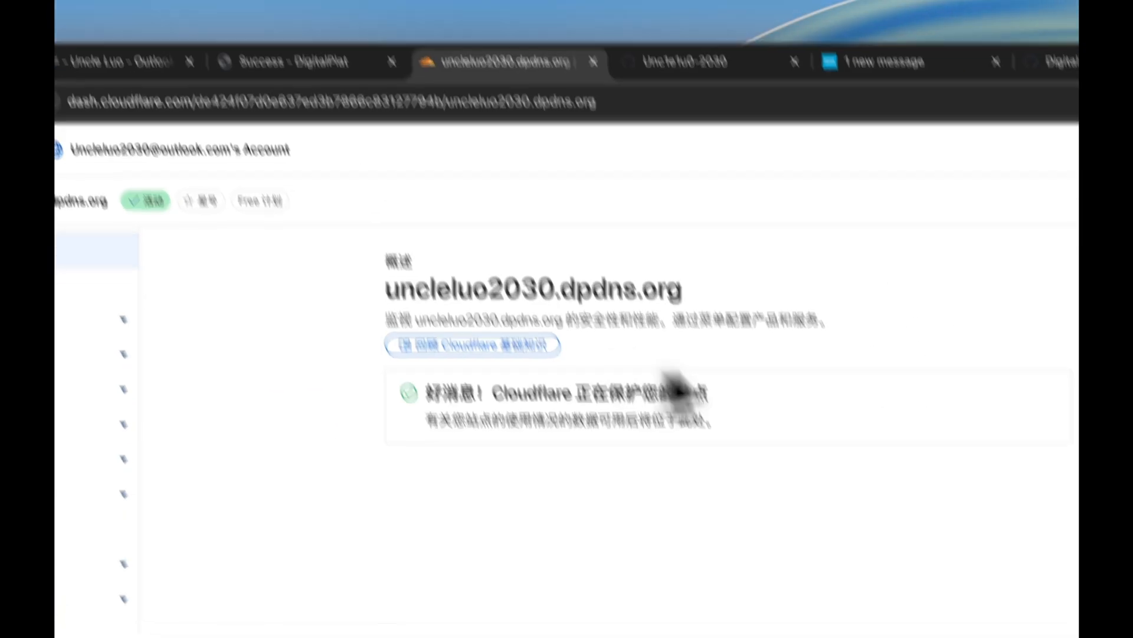
drag(713, 406, 401, 397)
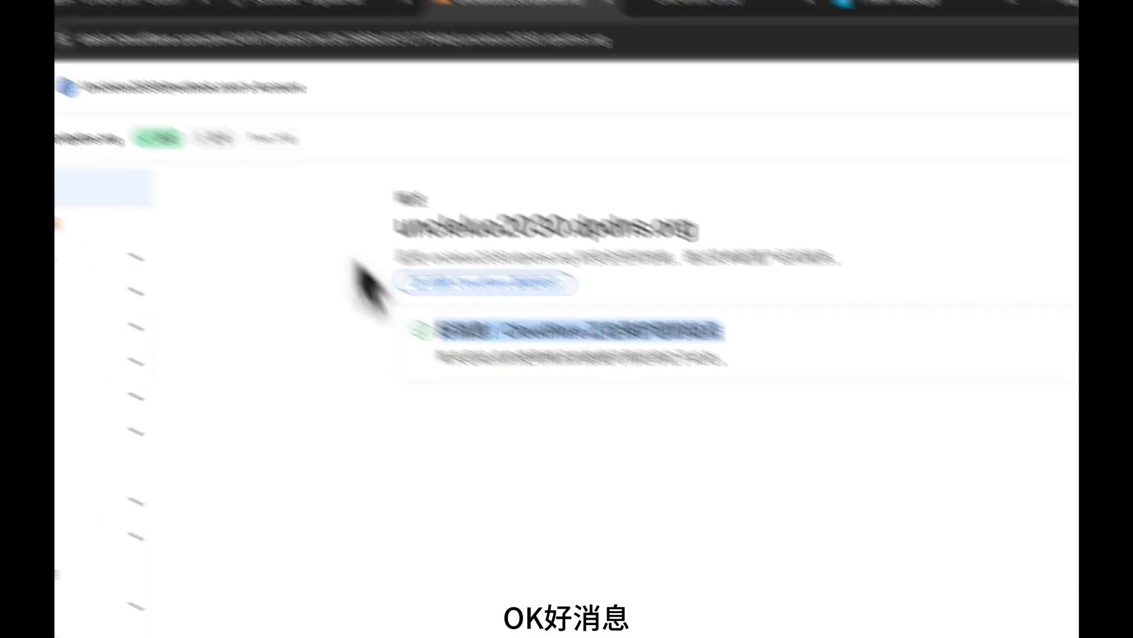
click(298, 87)
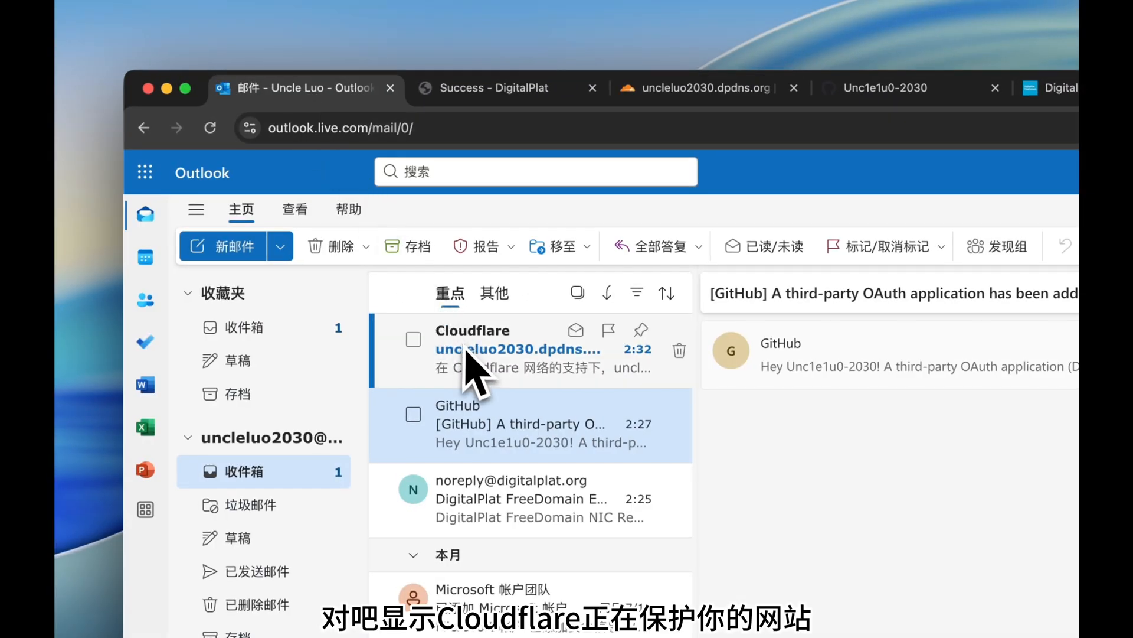
Read Cloudflare's Free-plan activation email for uncleluo2030.dpdns.org, then go back to the domain overview.
click(467, 351)
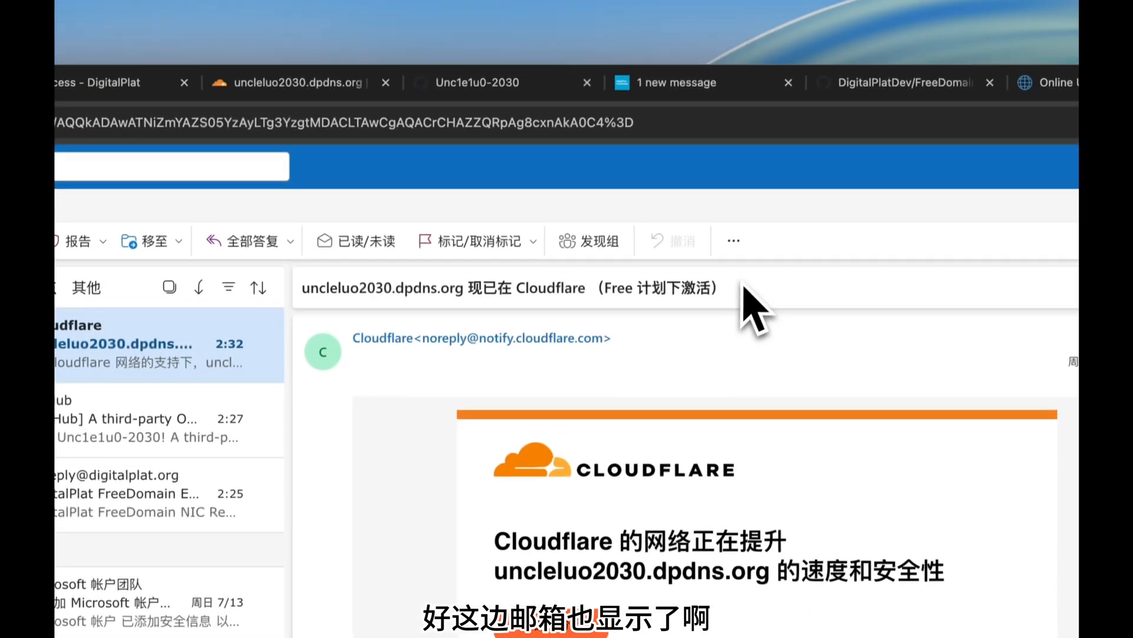
drag(763, 184, 320, 184)
scroll(619, 405, down, 10)
scroll(620, 380, up, 2)
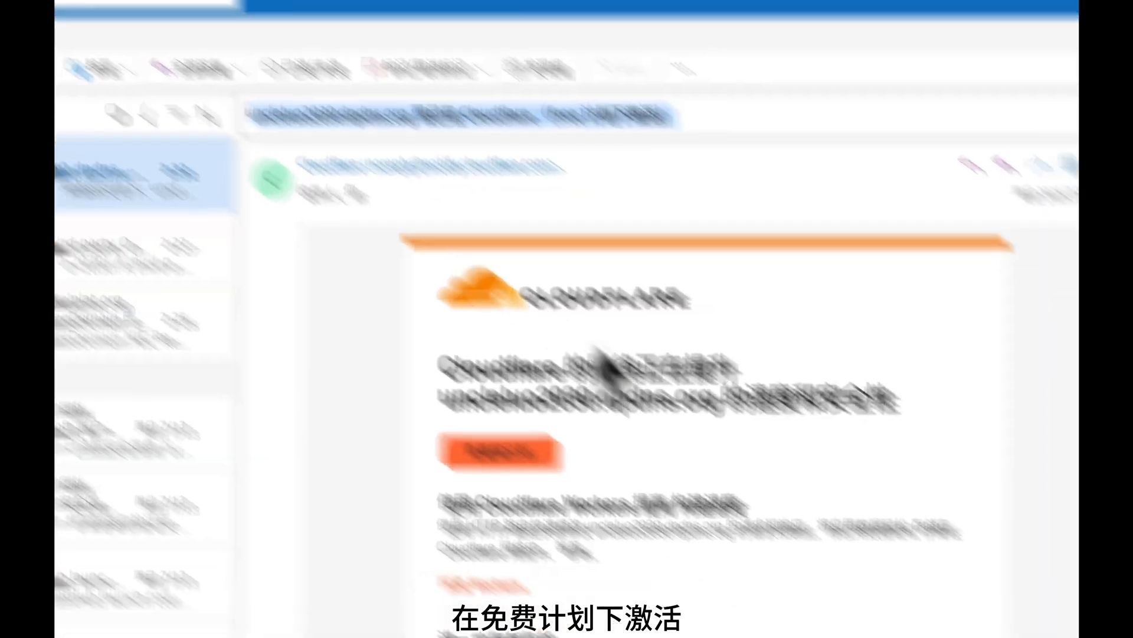
scroll(620, 368, up, 10)
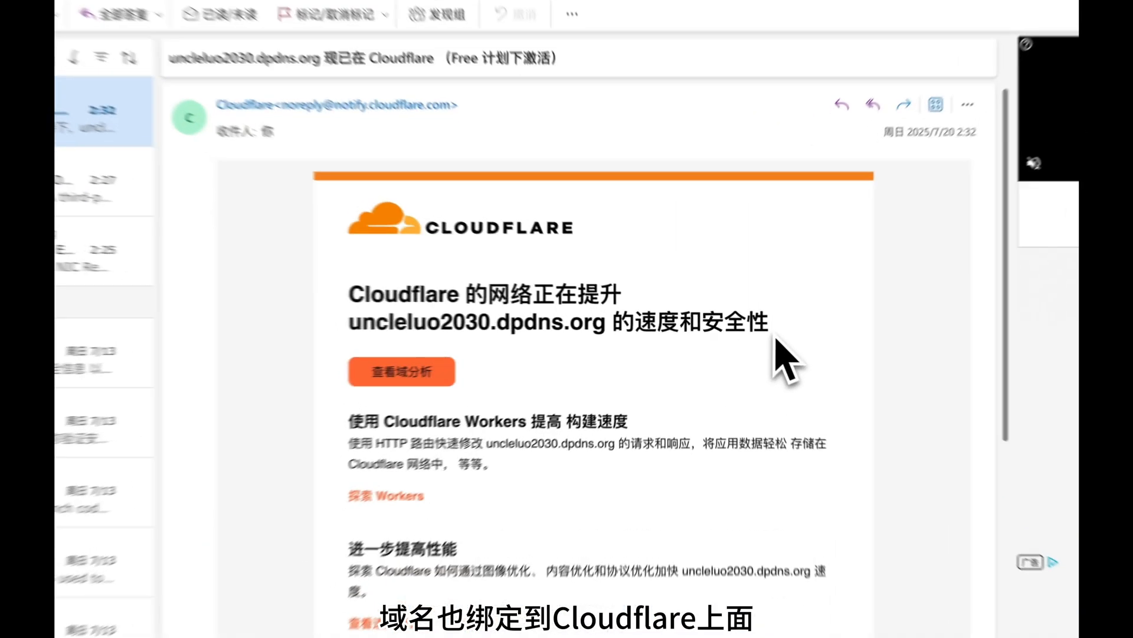
drag(742, 319, 472, 283)
click(552, 429)
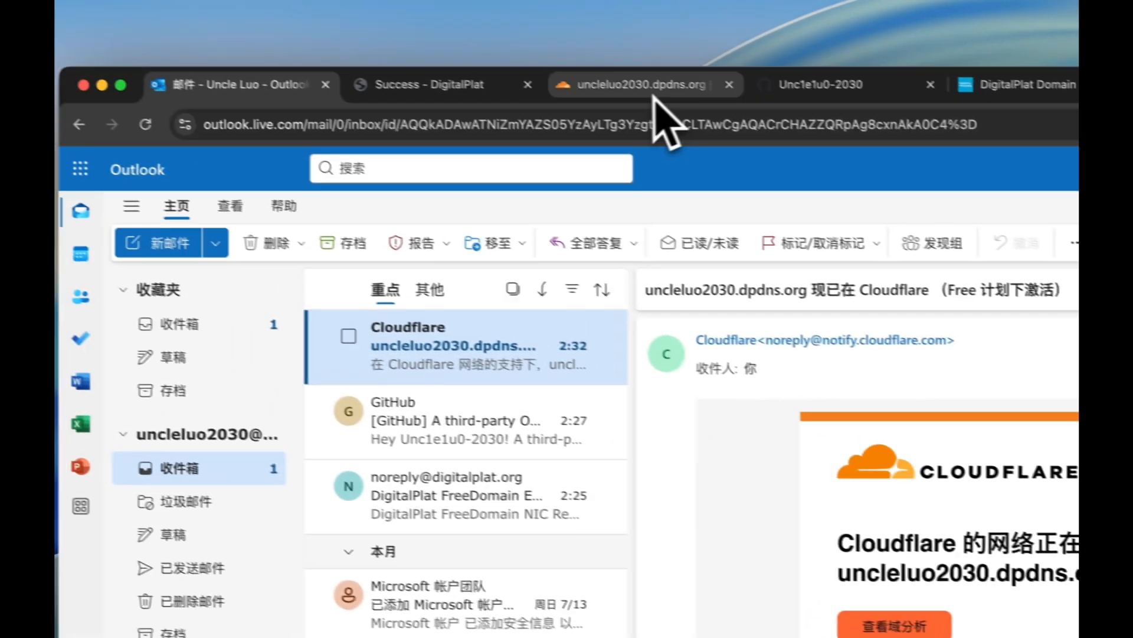
click(468, 36)
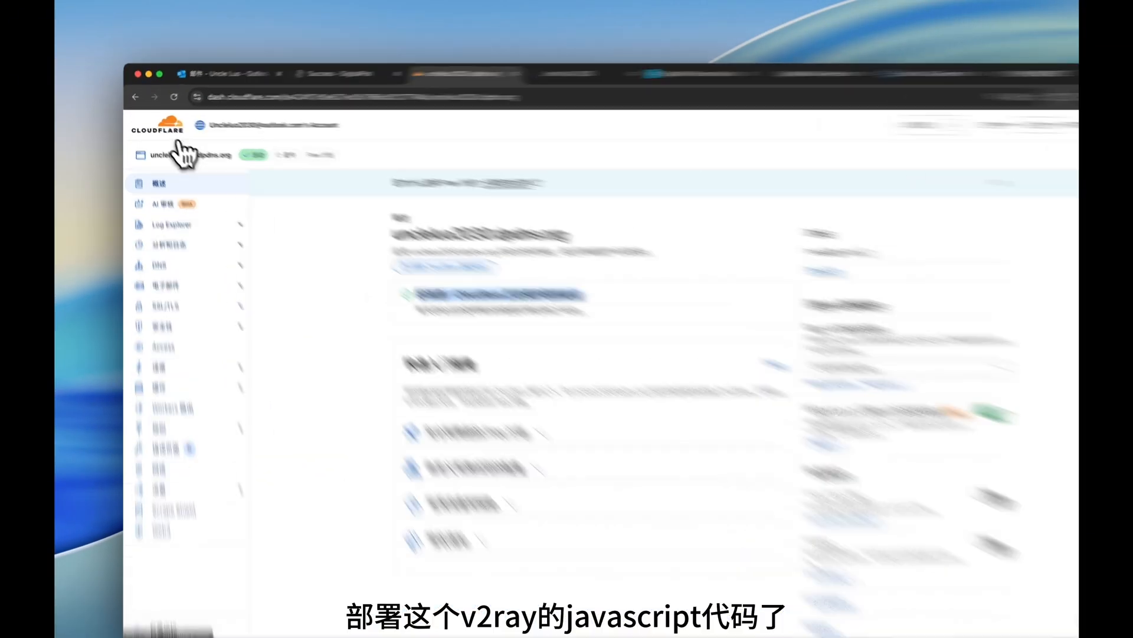
Go to Compute (Workers) > Workers and Pages and start a new Worker from the Hello World template.
click(162, 54)
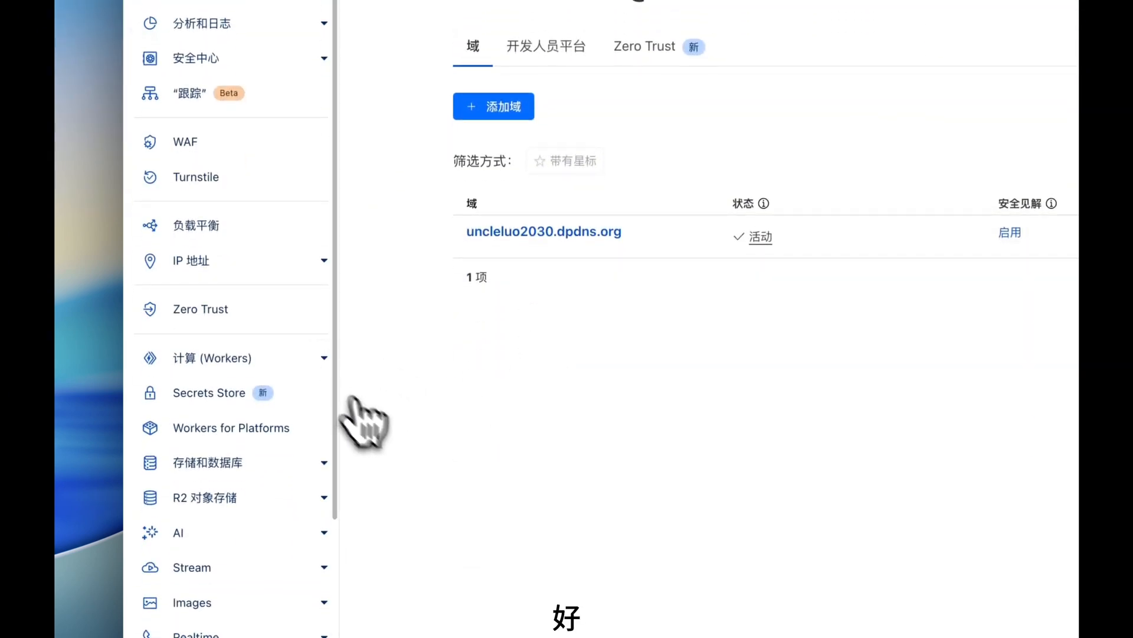
click(324, 358)
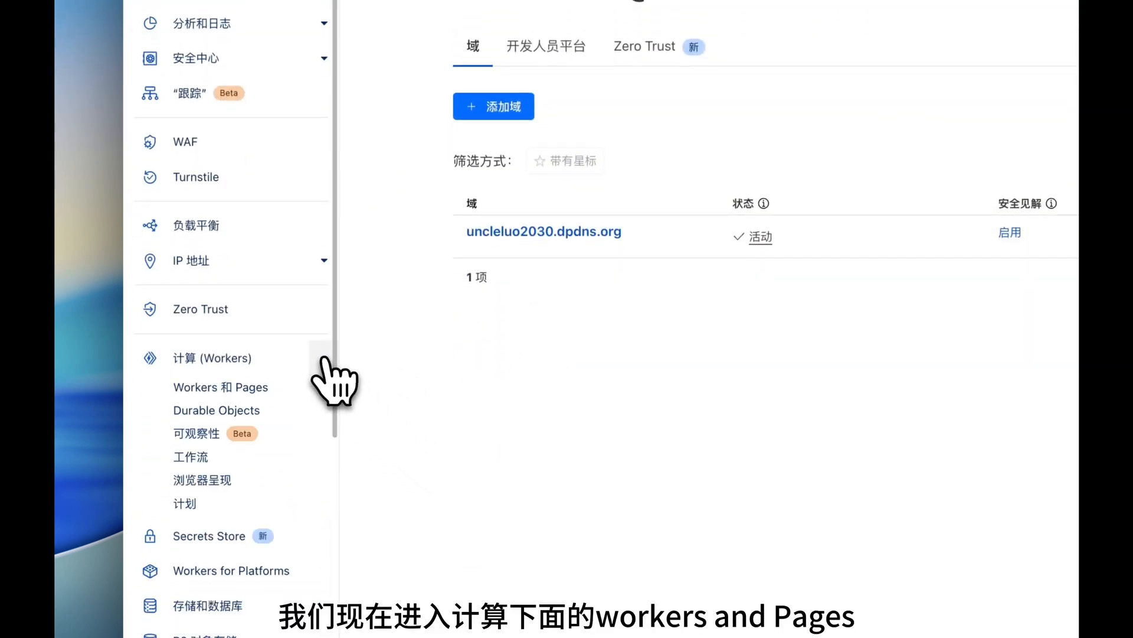
click(244, 386)
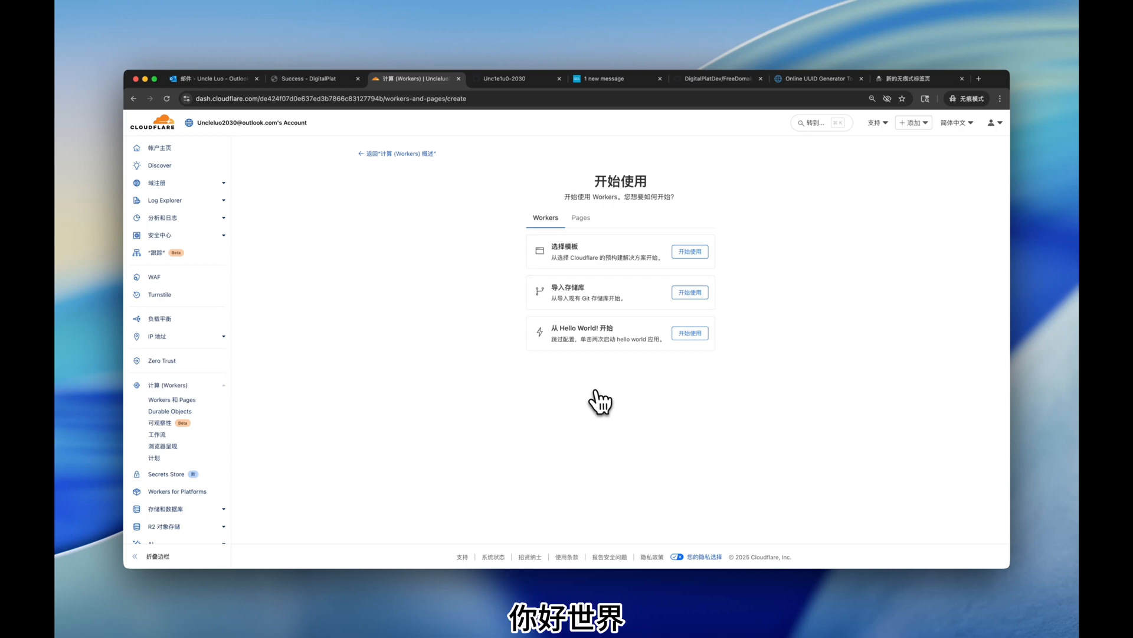
click(685, 334)
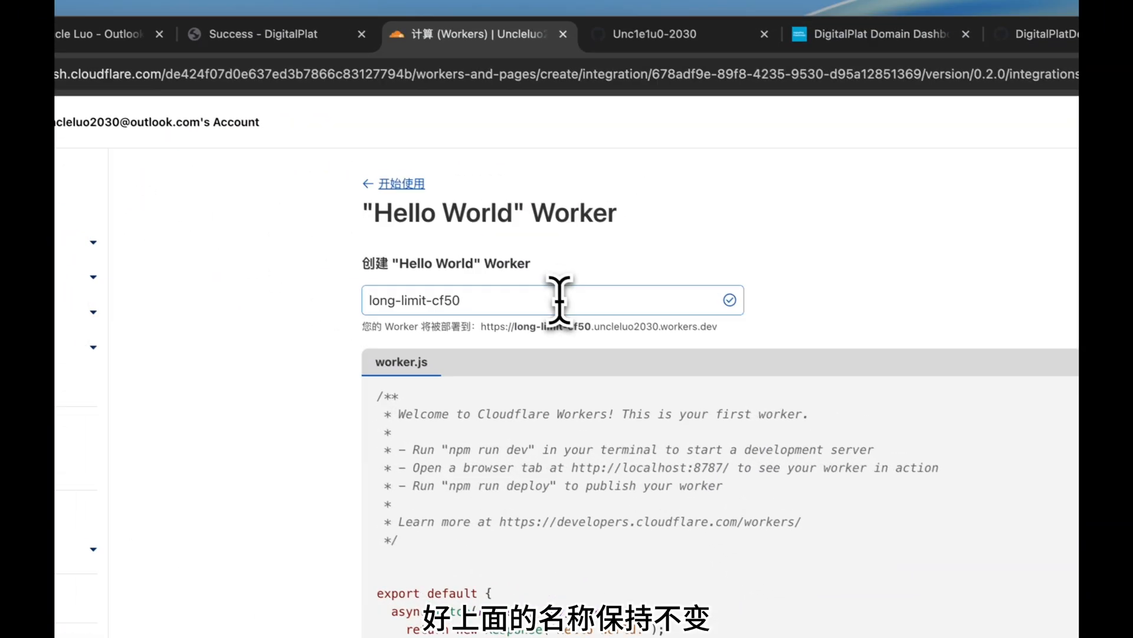
Deploy the Worker with its suggested name long-limit-cf50 and open its code editor.
drag(314, 148, 124, 154)
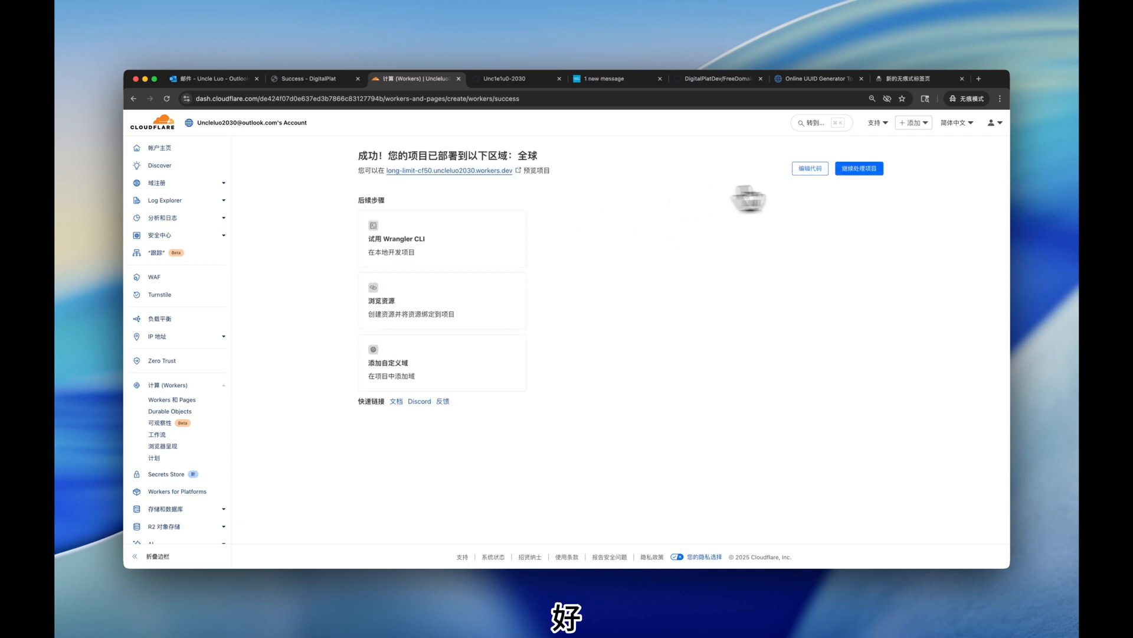
click(809, 170)
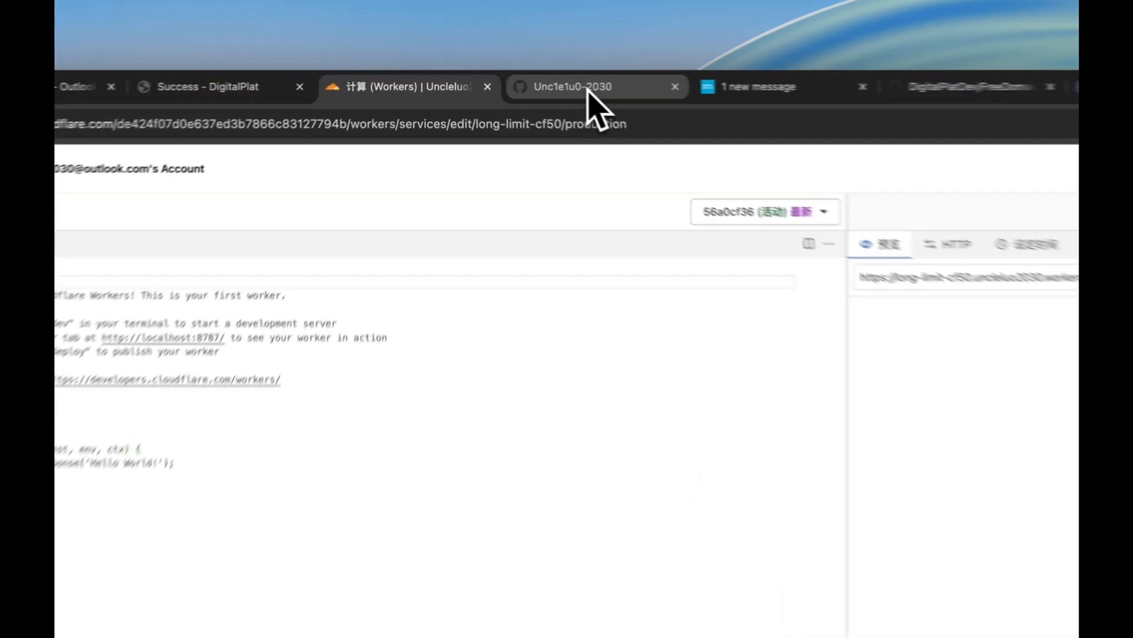
Copy _worker.js from the GitHub Privacy-Network repository and select the default code in the Worker editor.
click(506, 80)
click(534, 333)
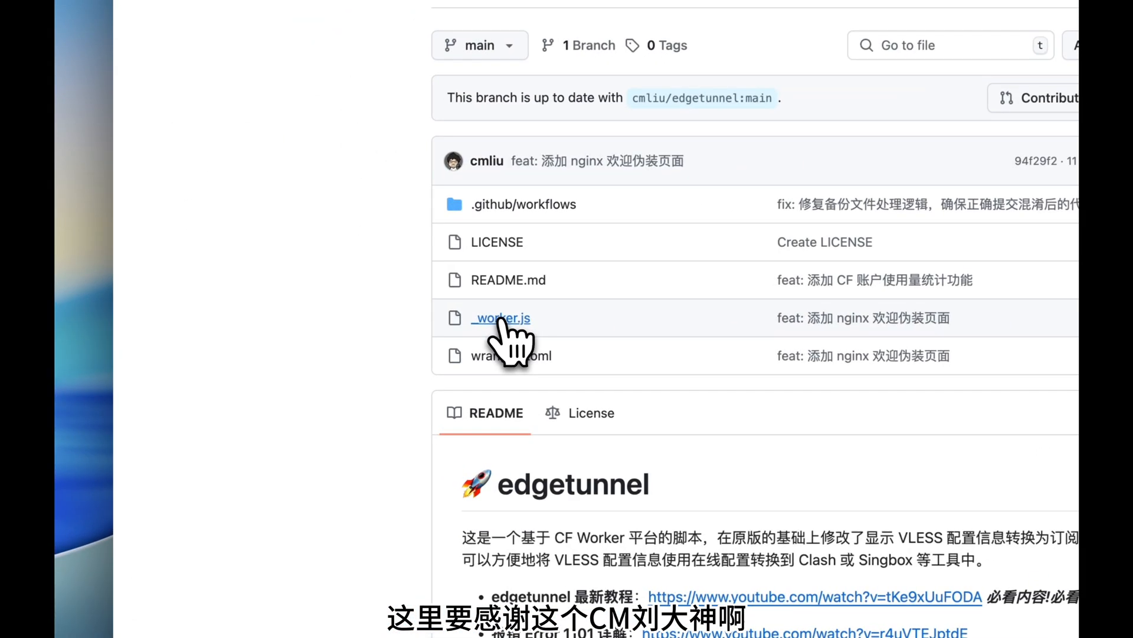
click(504, 319)
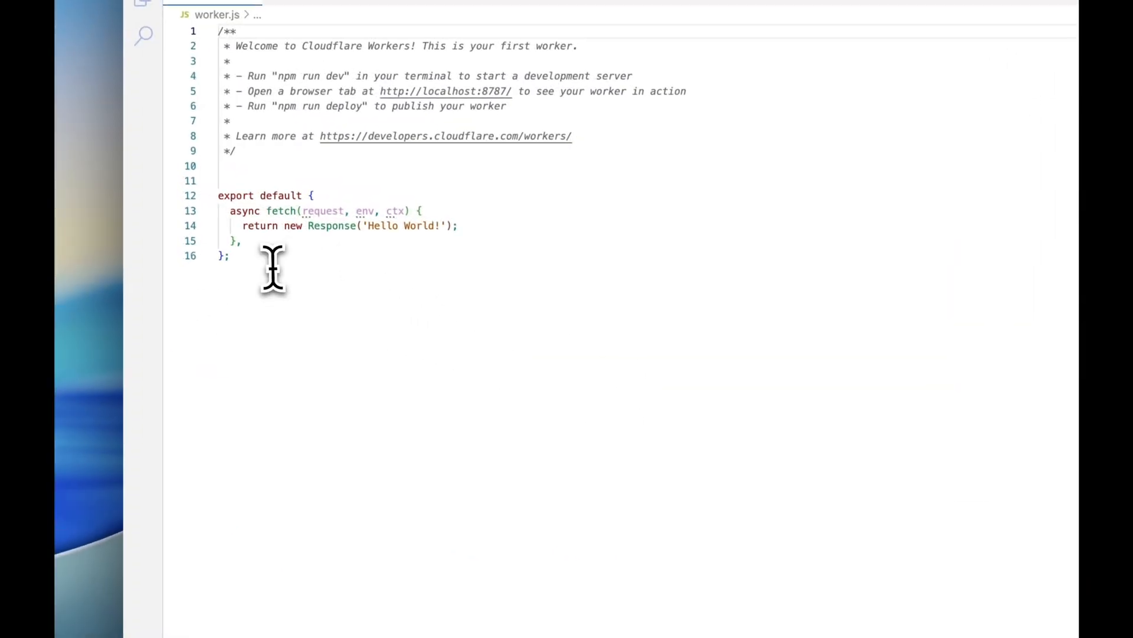
drag(271, 266, 219, 181)
Paste the copied script over the Hello World code, deploy long-limit-cf50, and view its overview metrics.
key(super+v)
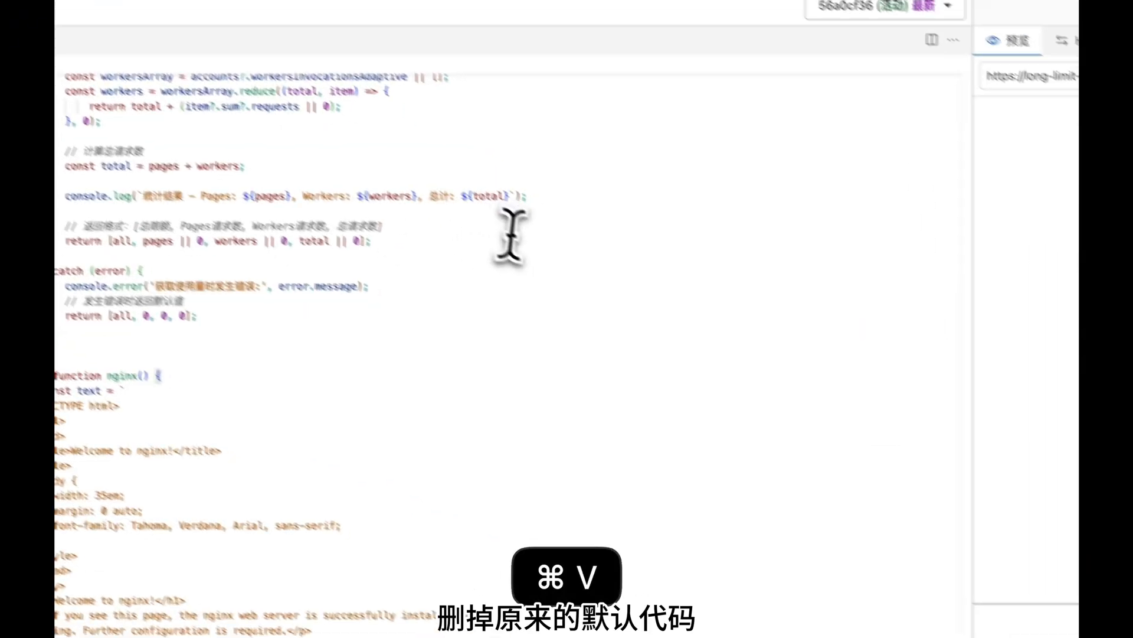
scroll(678, 419, down, 10)
scroll(686, 430, up, 20)
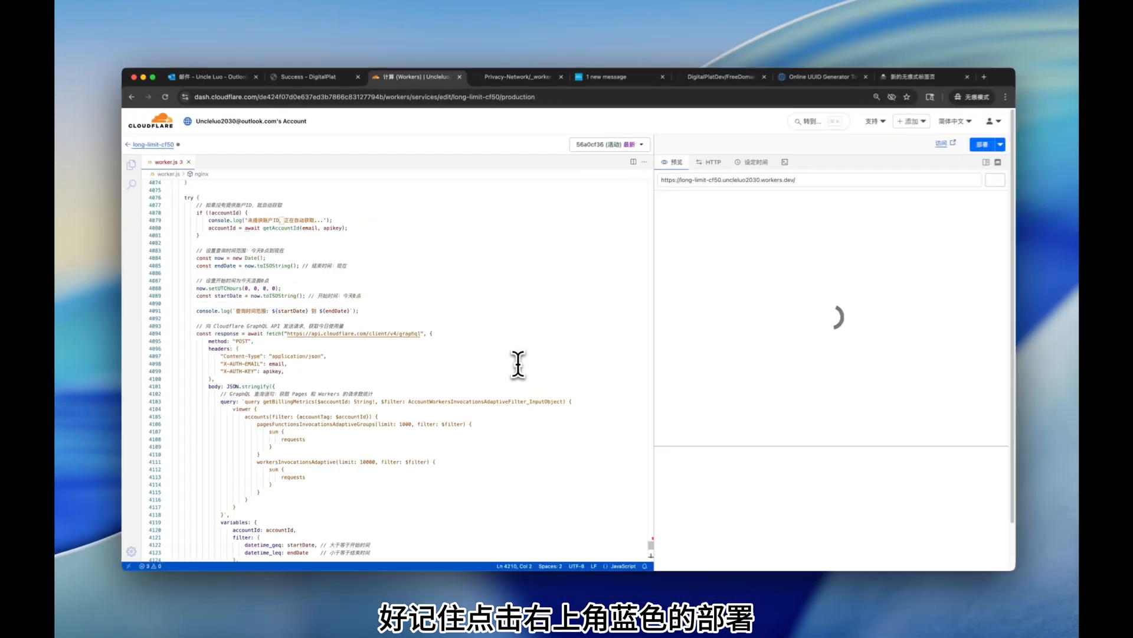
scroll(517, 363, down, 15)
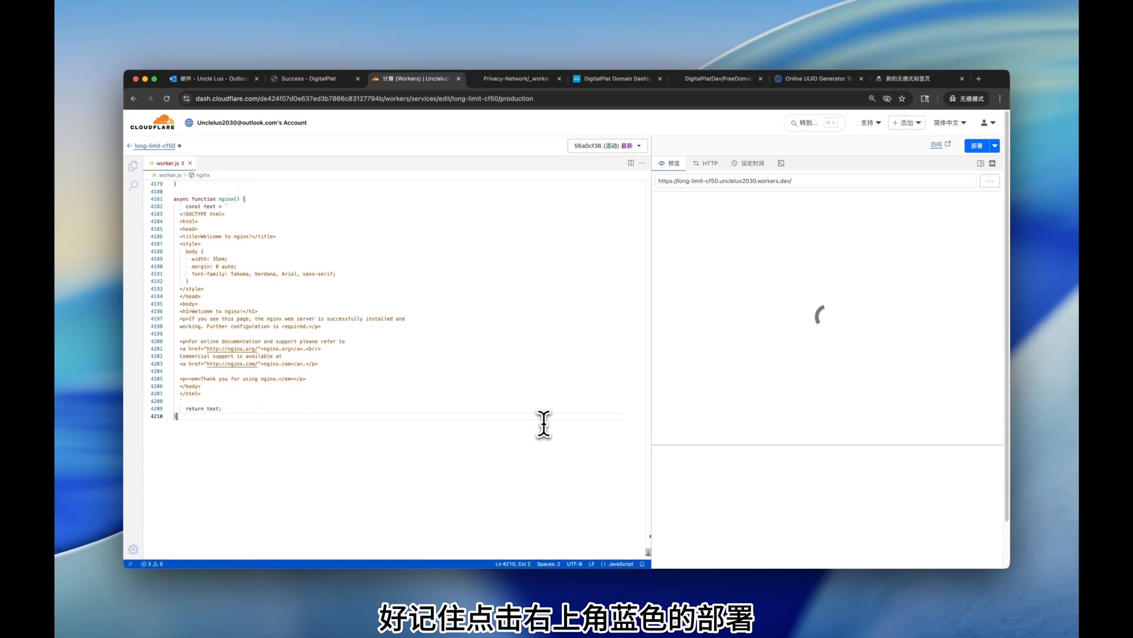
scroll(472, 431, up, 4)
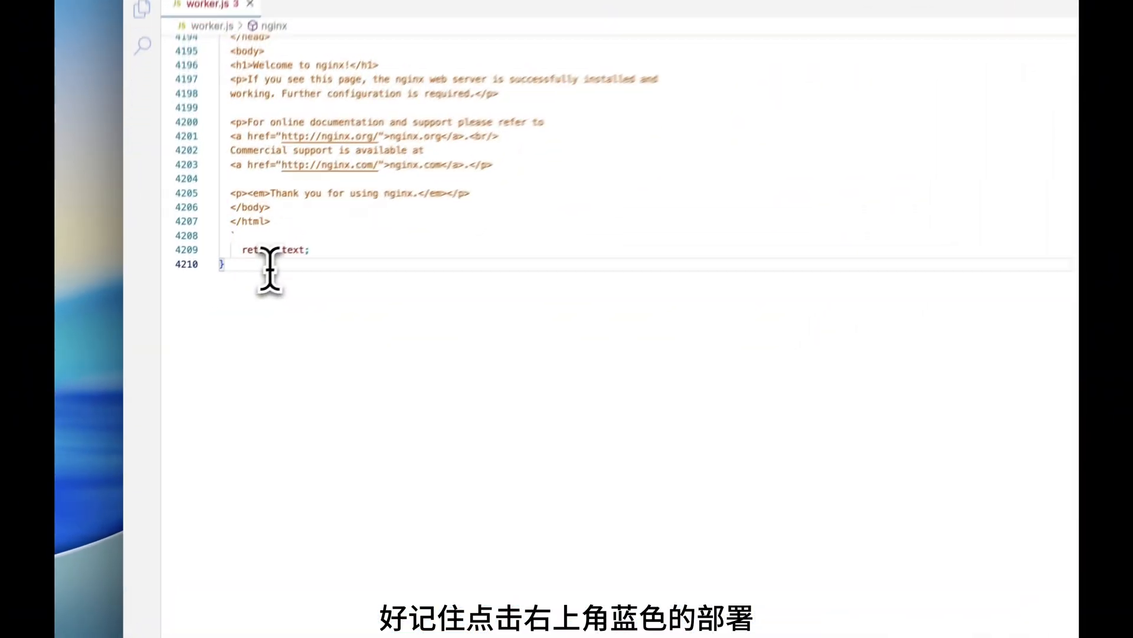
drag(193, 300, 174, 300)
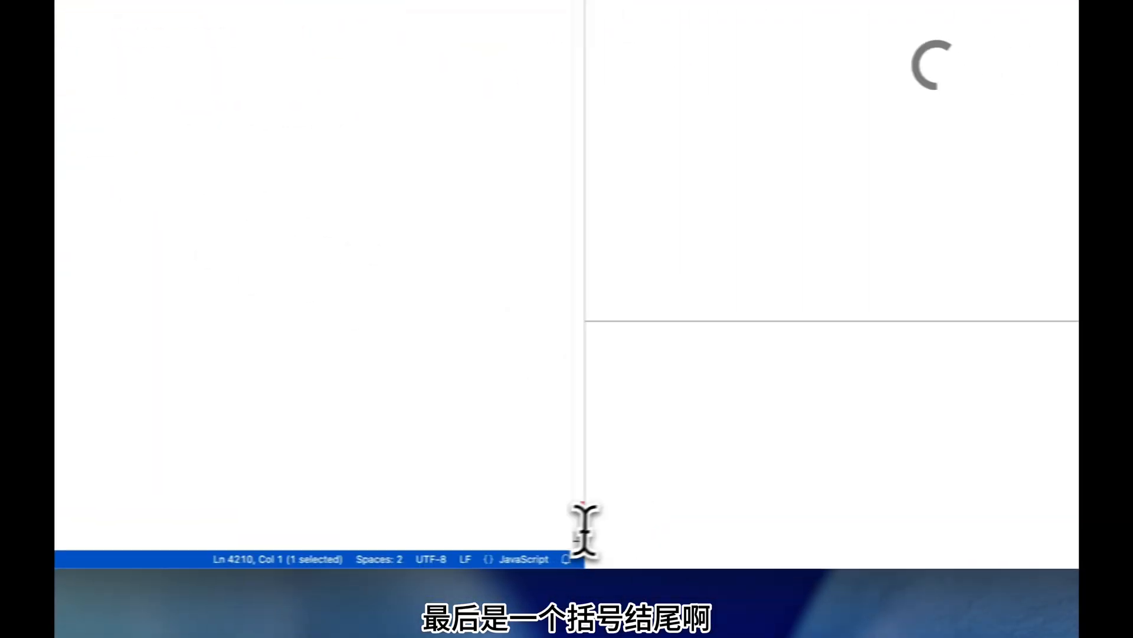
drag(584, 538, 747, 180)
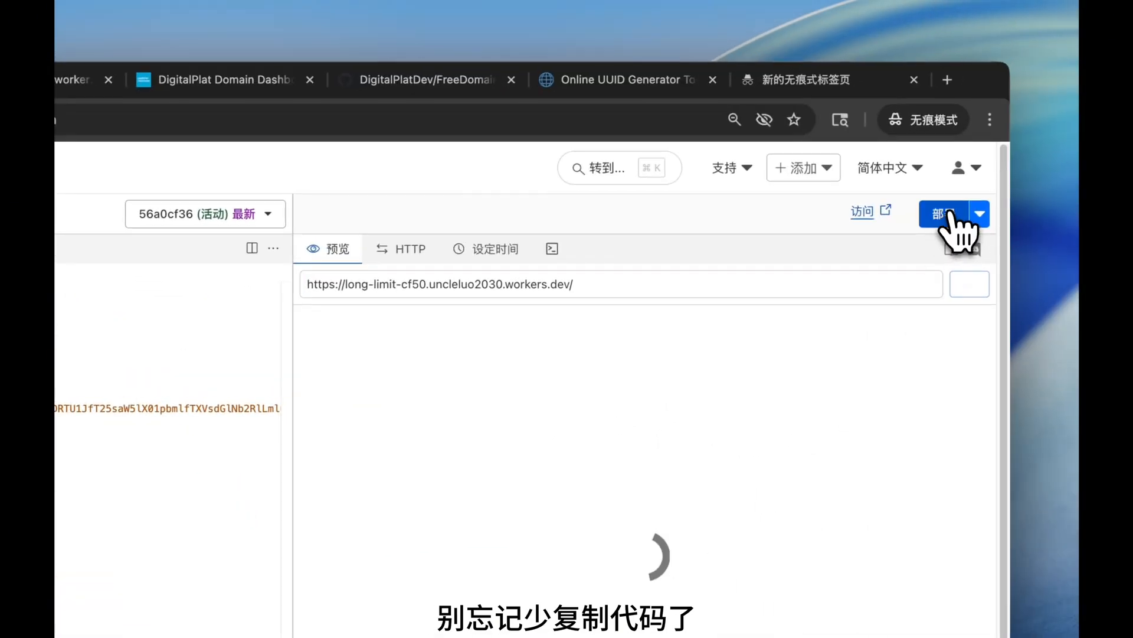
click(949, 214)
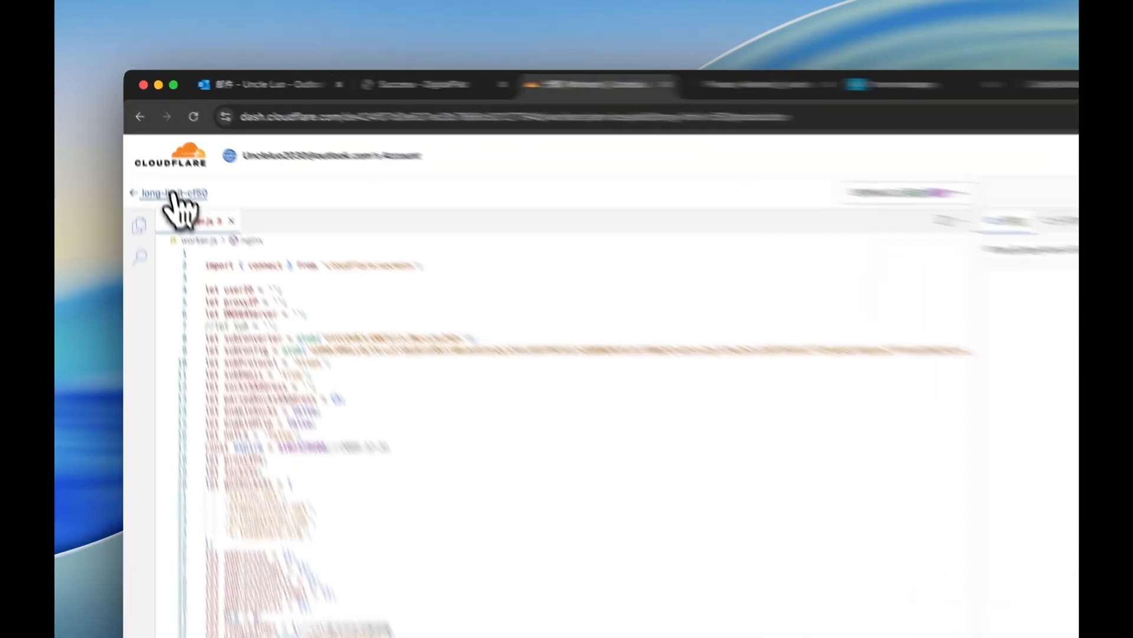
click(148, 145)
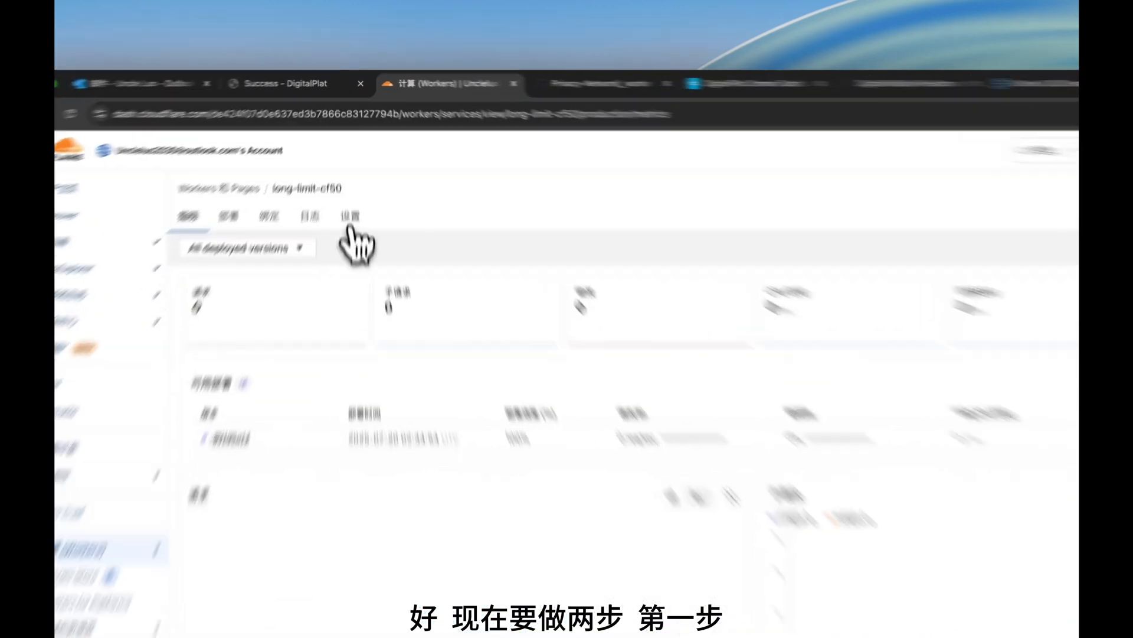
In long-limit-cf50's settings, add a Custom Domain under Domains & Routes and paste in the play subdomain.
click(351, 166)
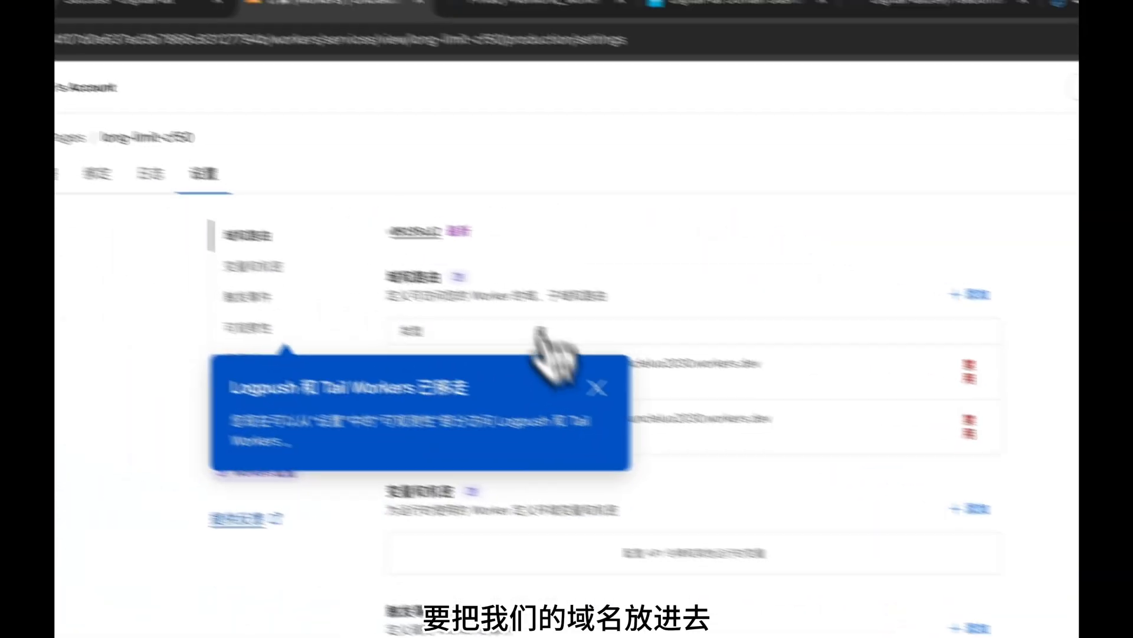
click(649, 401)
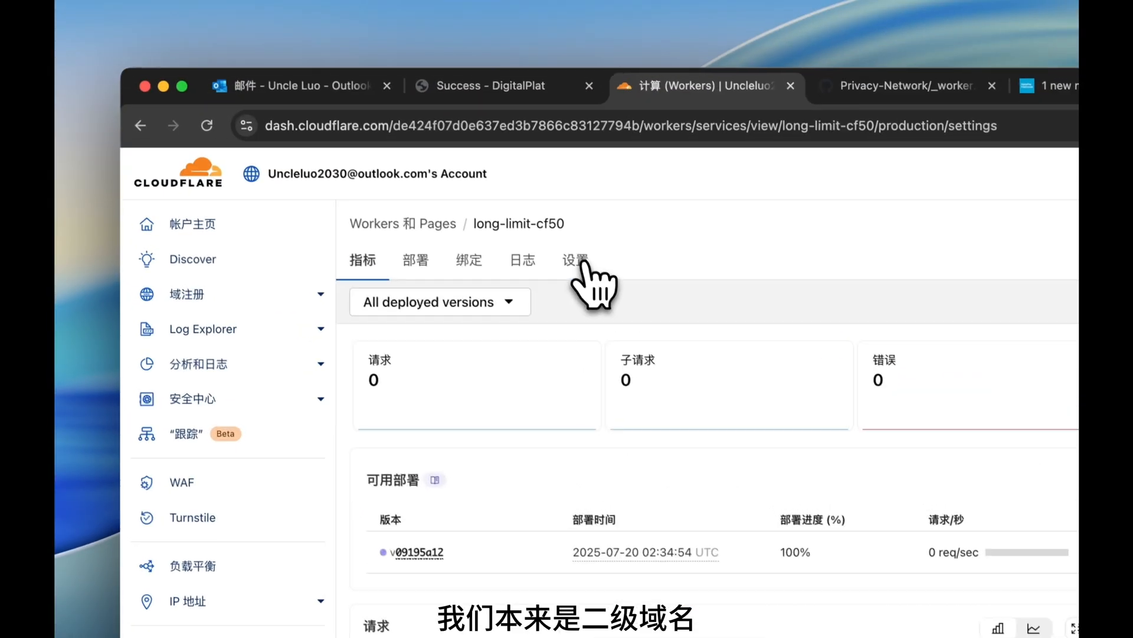
click(653, 260)
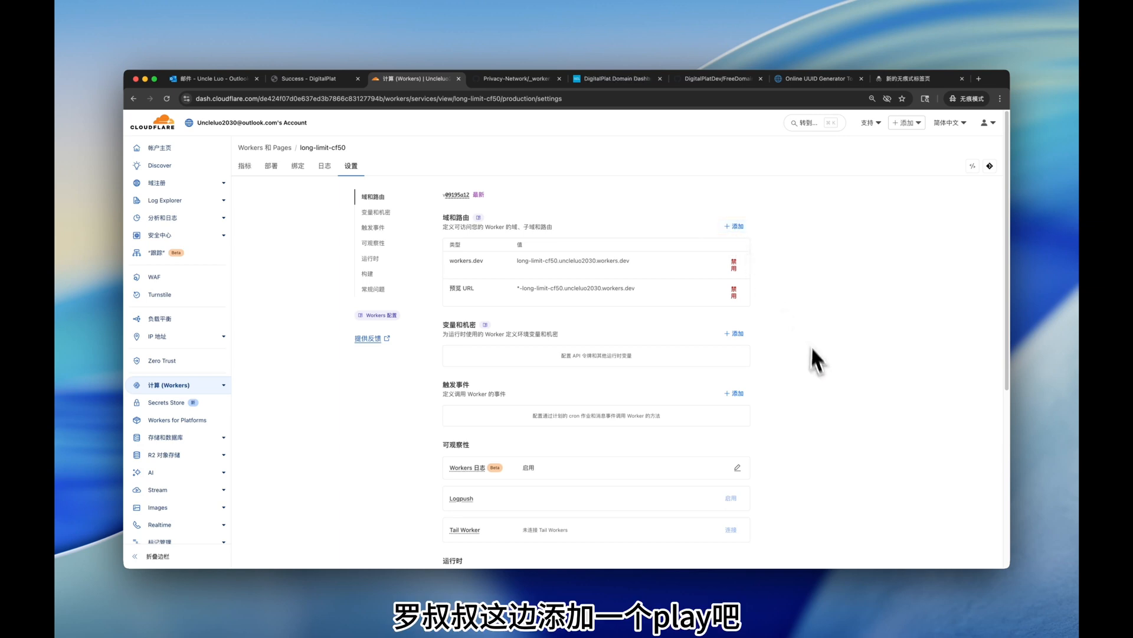
click(738, 228)
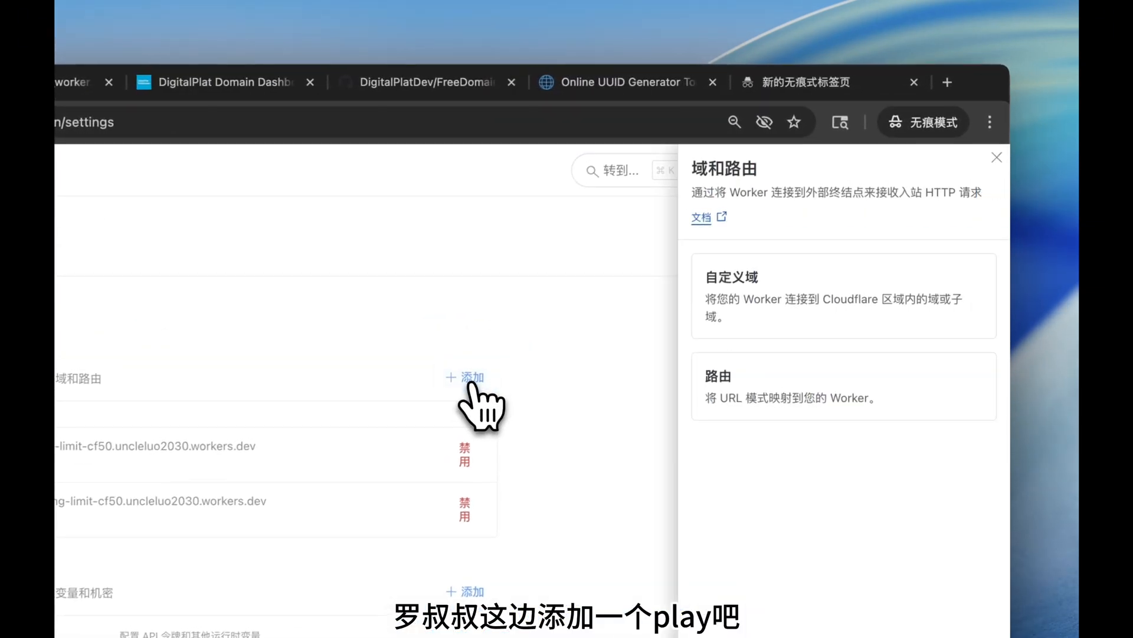
click(798, 313)
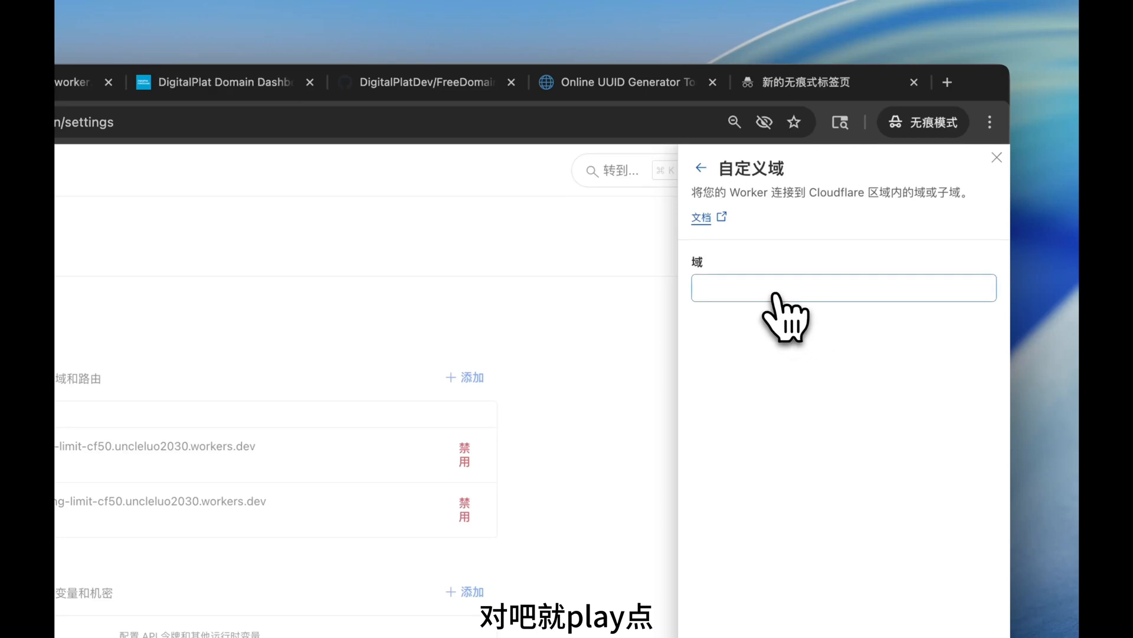
click(719, 284)
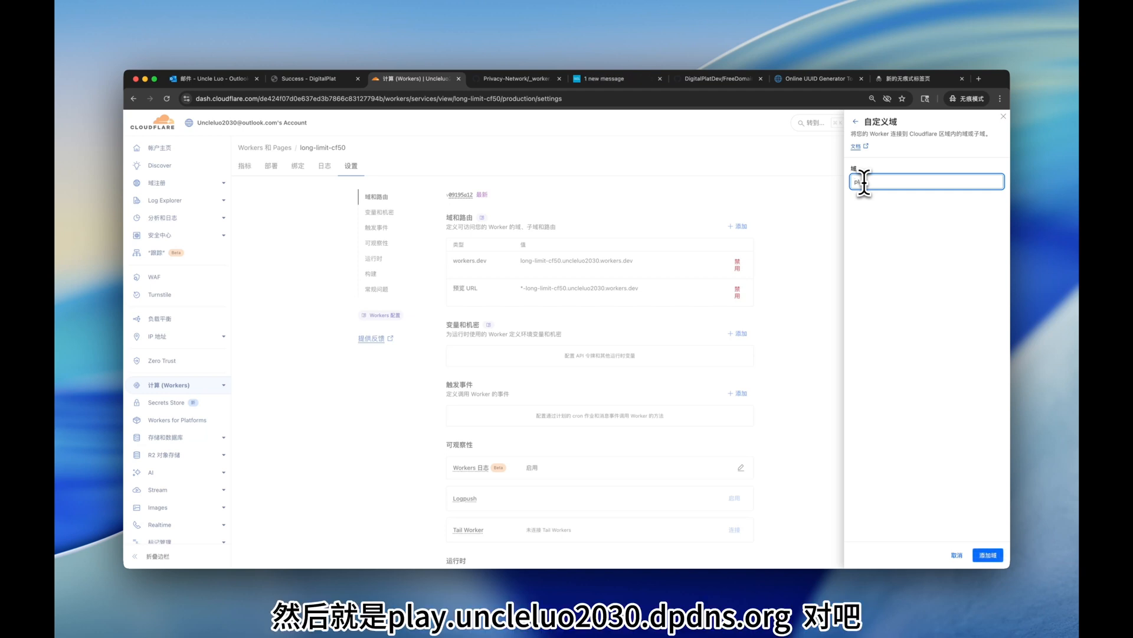
text(uncleluo2030.dpdns.org)
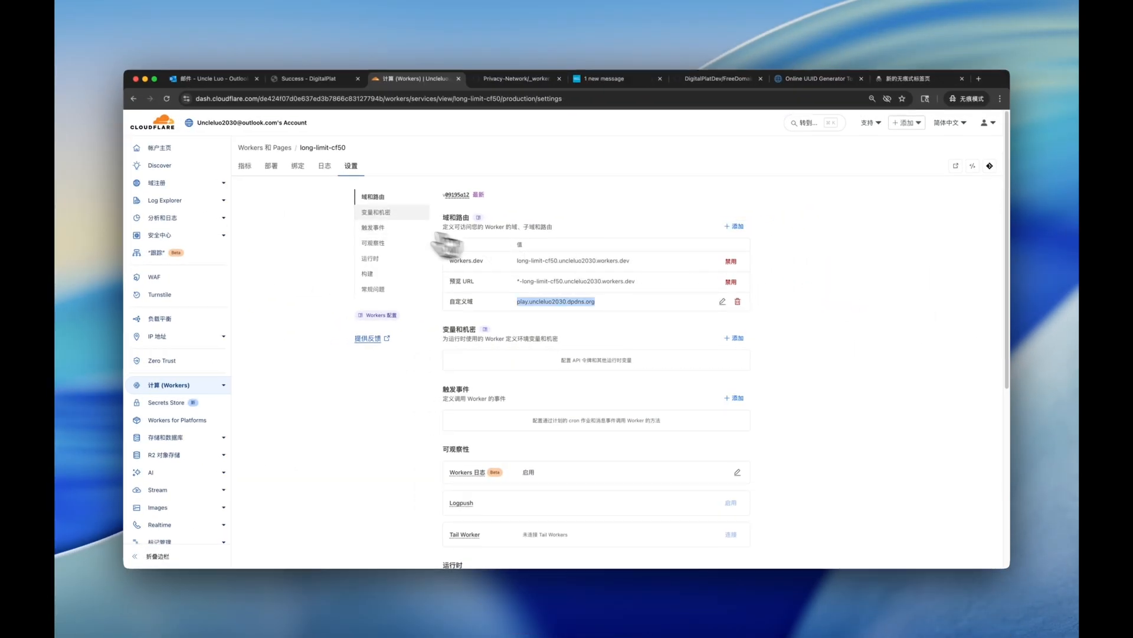
Add a new variable named uuid under 变量和机密, leaving its value empty for now.
click(377, 214)
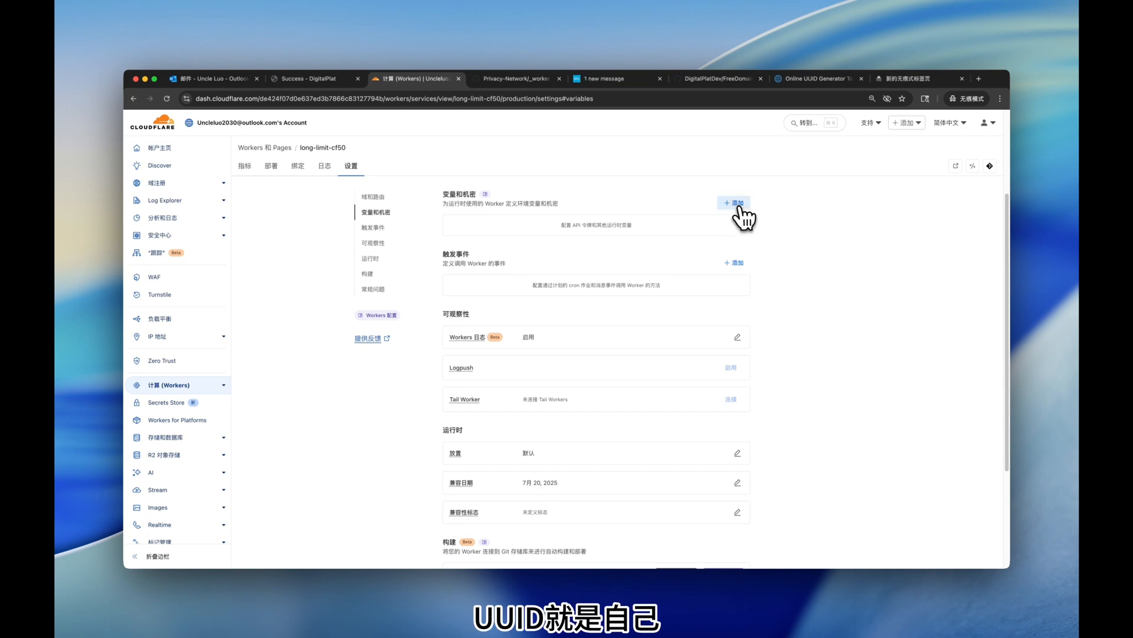
click(738, 204)
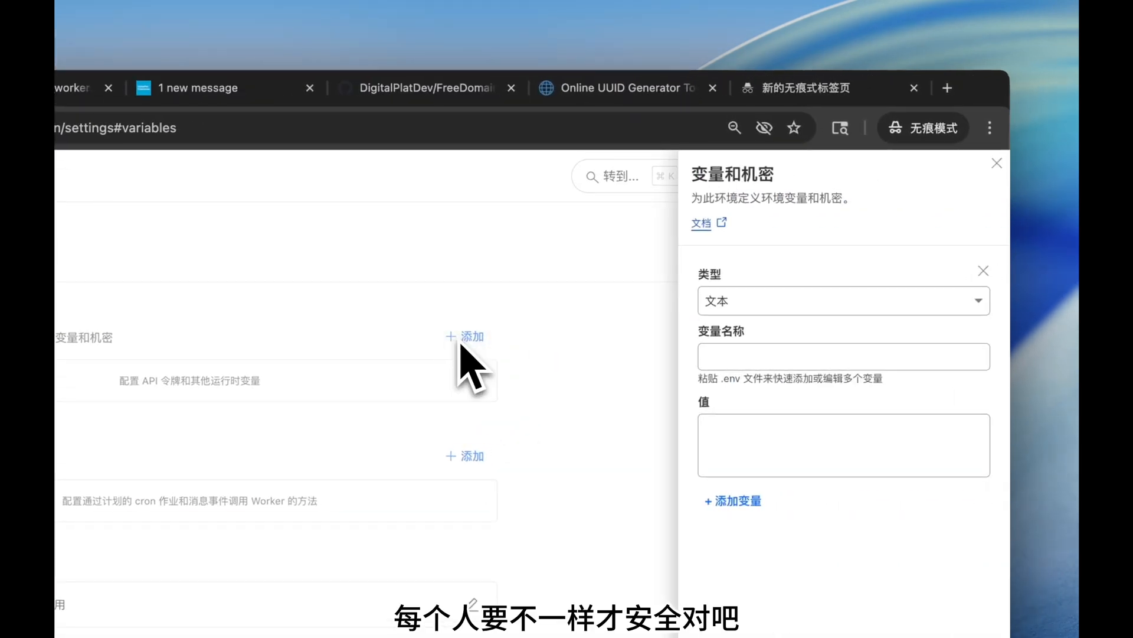
click(712, 359)
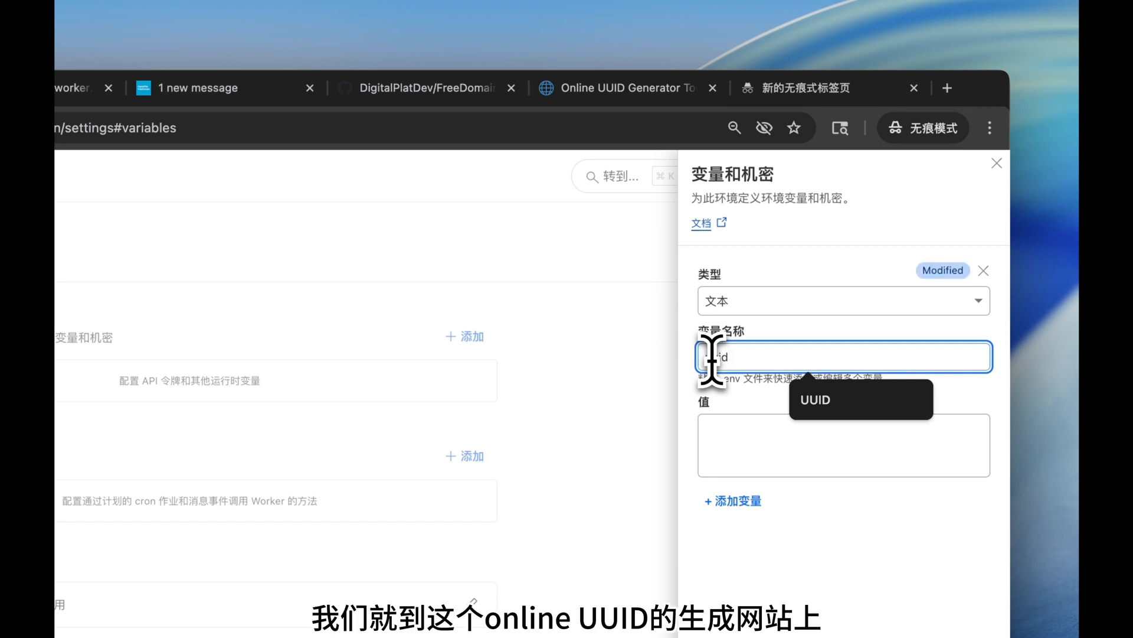
click(736, 446)
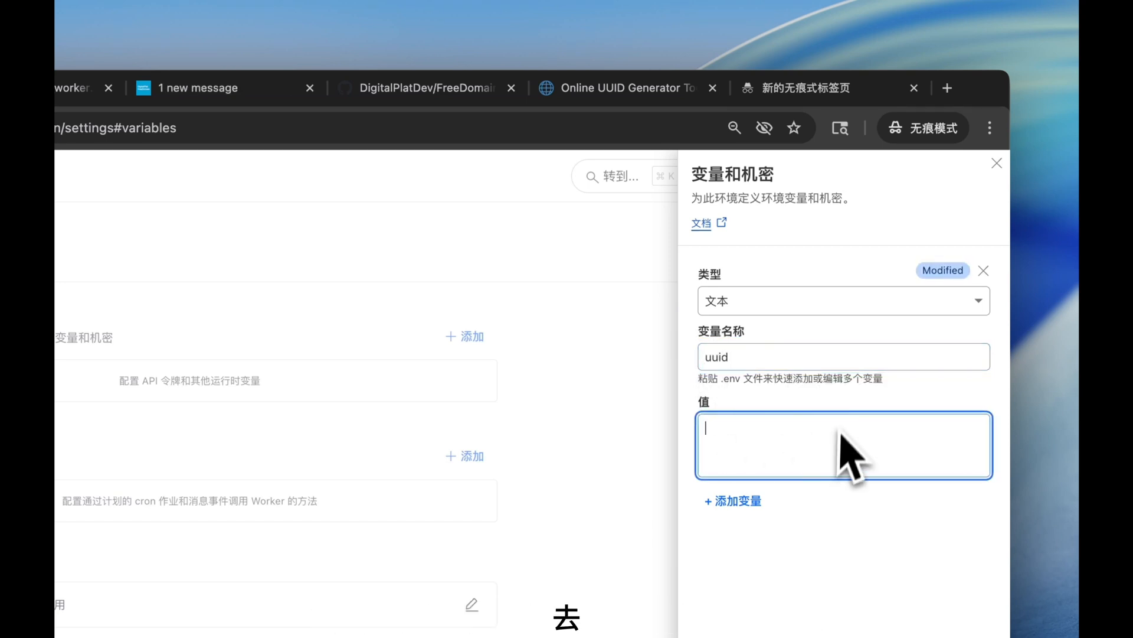
click(696, 94)
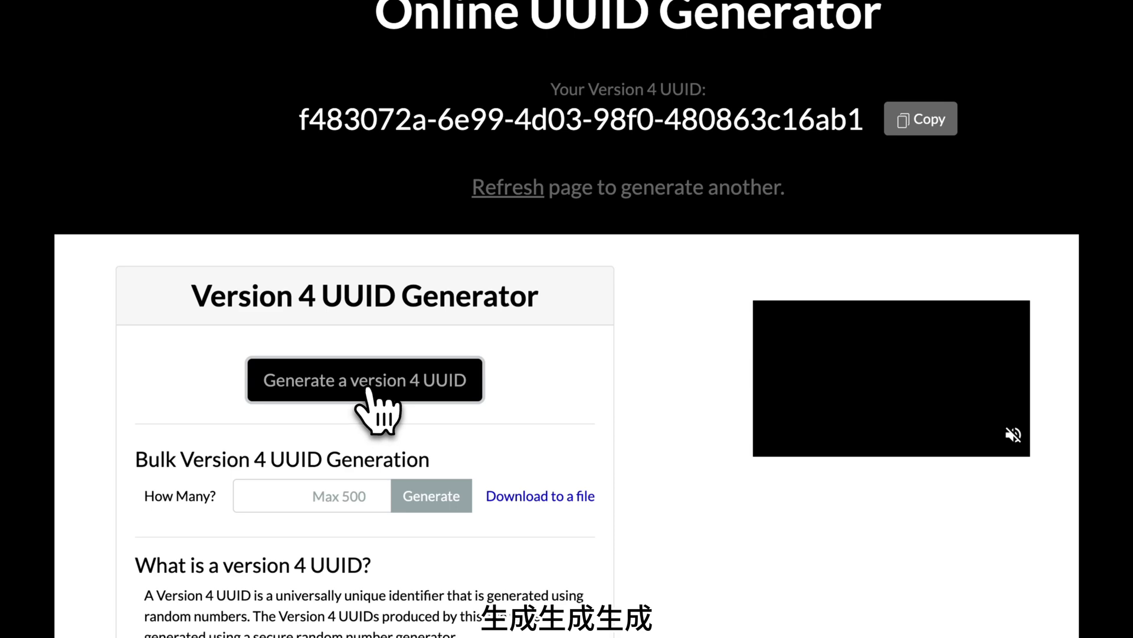
Generate a fresh version 4 UUID in the online generator and copy it.
click(366, 389)
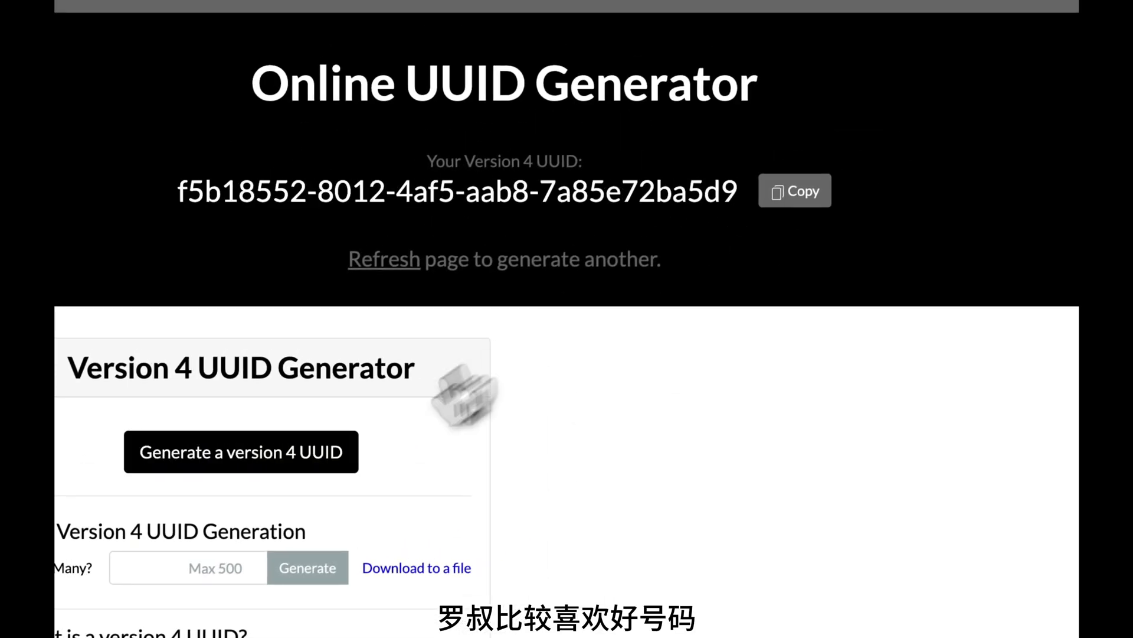
click(321, 458)
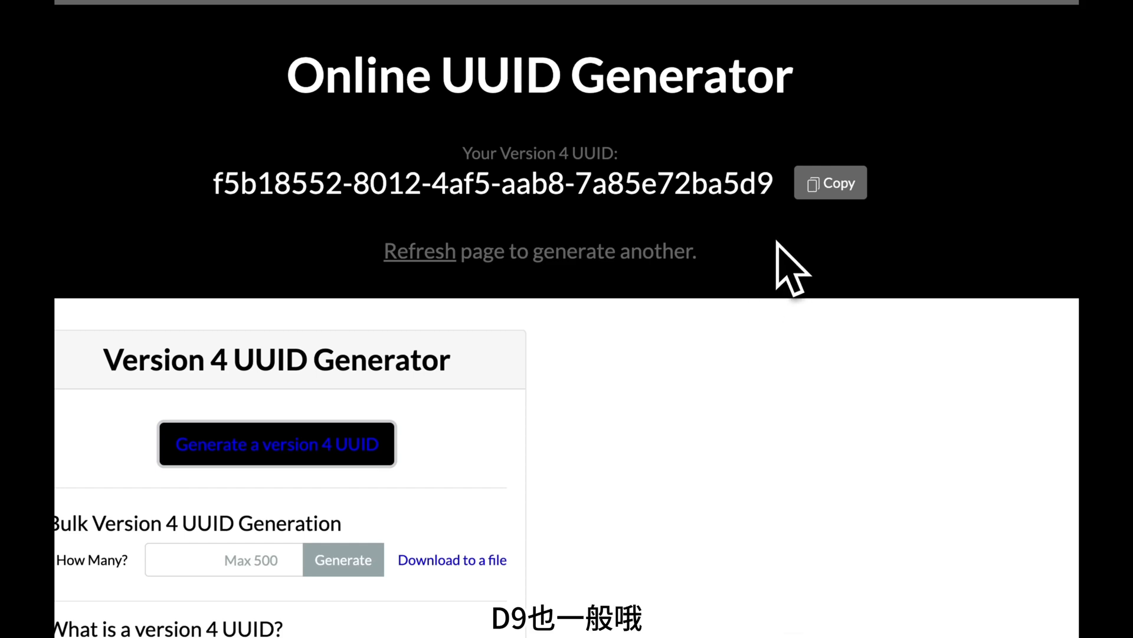
drag(779, 185, 204, 198)
click(850, 184)
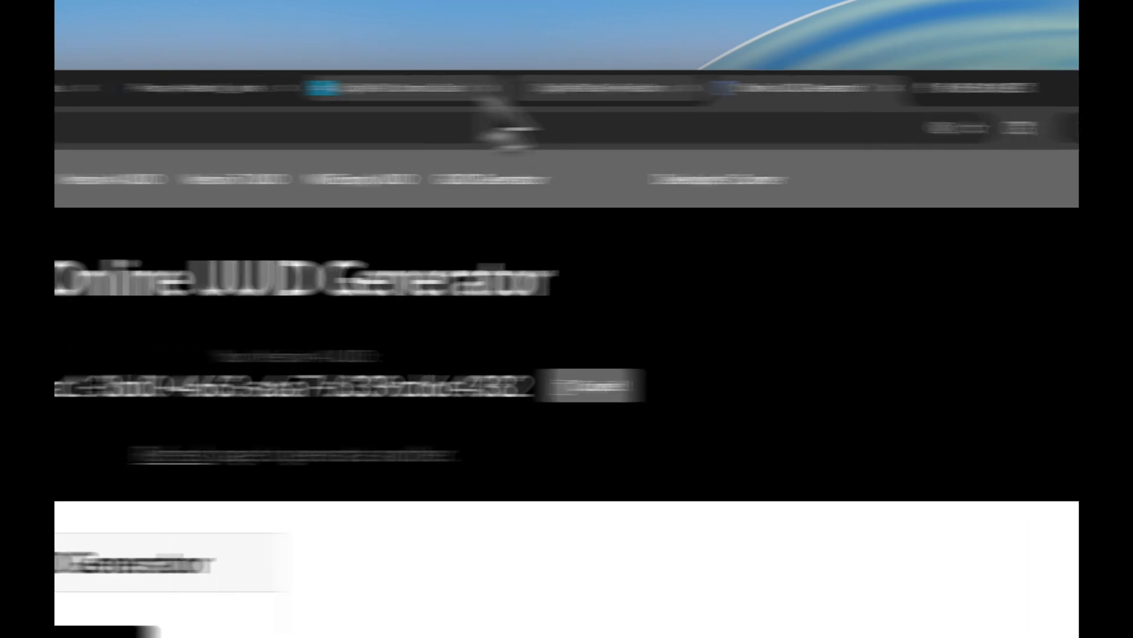
click(355, 89)
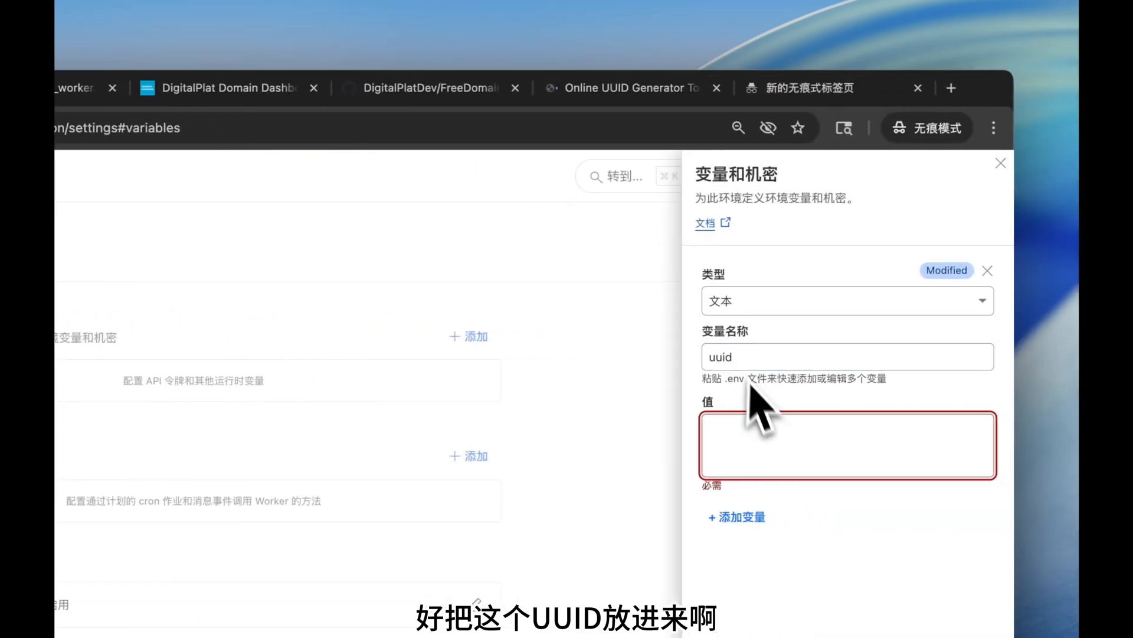
Paste the generated UUID as the uuid variable's value and deploy the worker.
click(826, 440)
key(super+v)
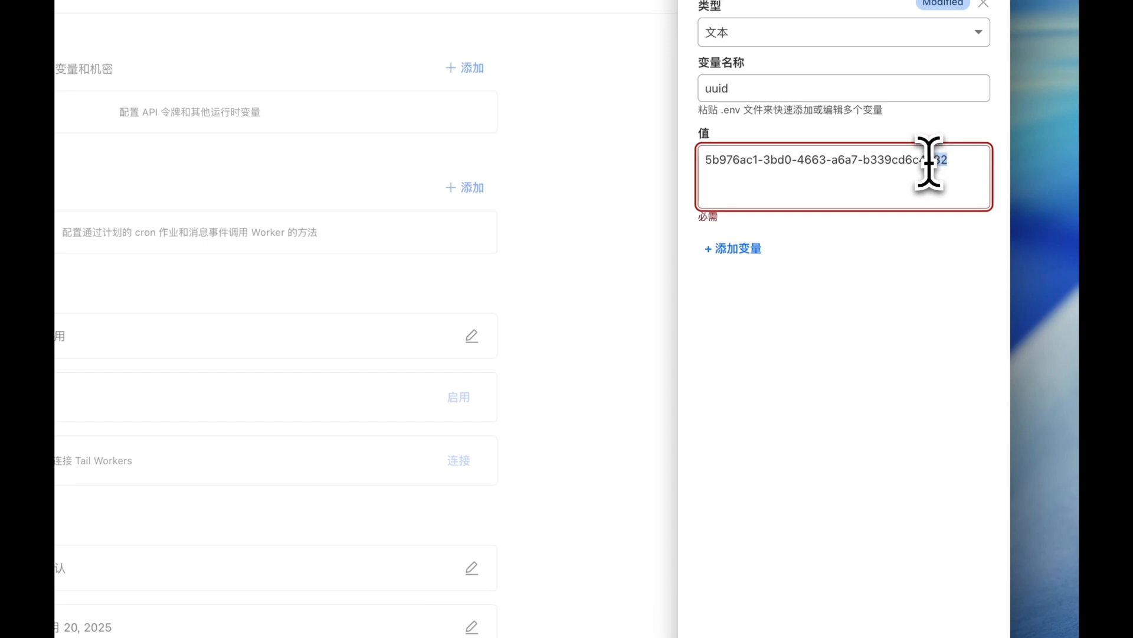
click(952, 547)
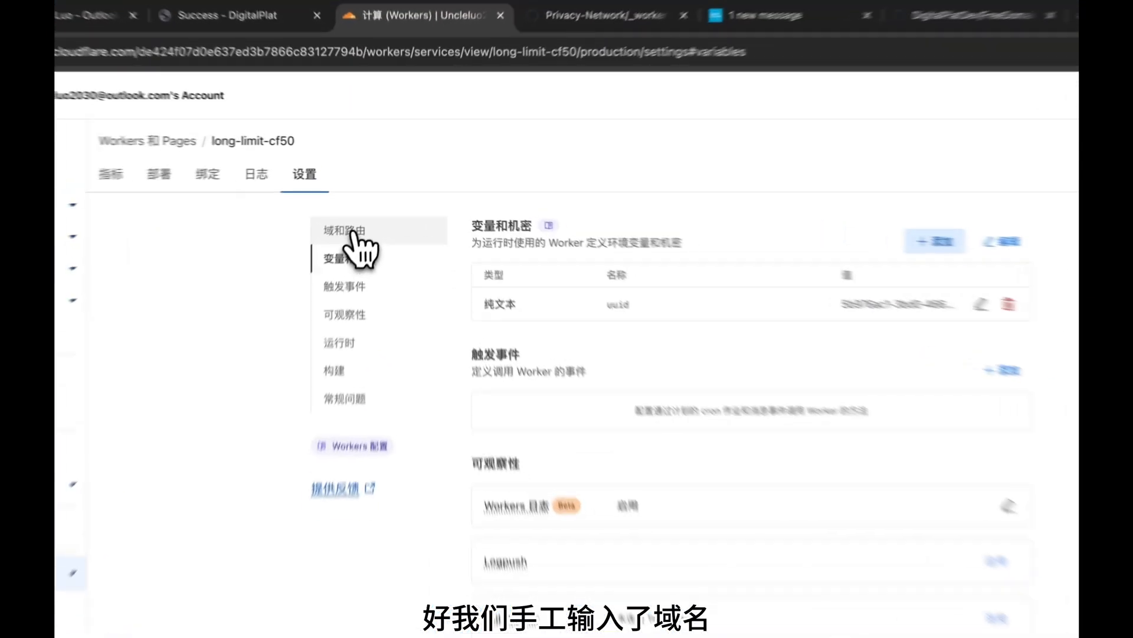
Copy the worker's custom domain name from 域和路由.
click(370, 195)
drag(571, 366, 401, 374)
key(super+c)
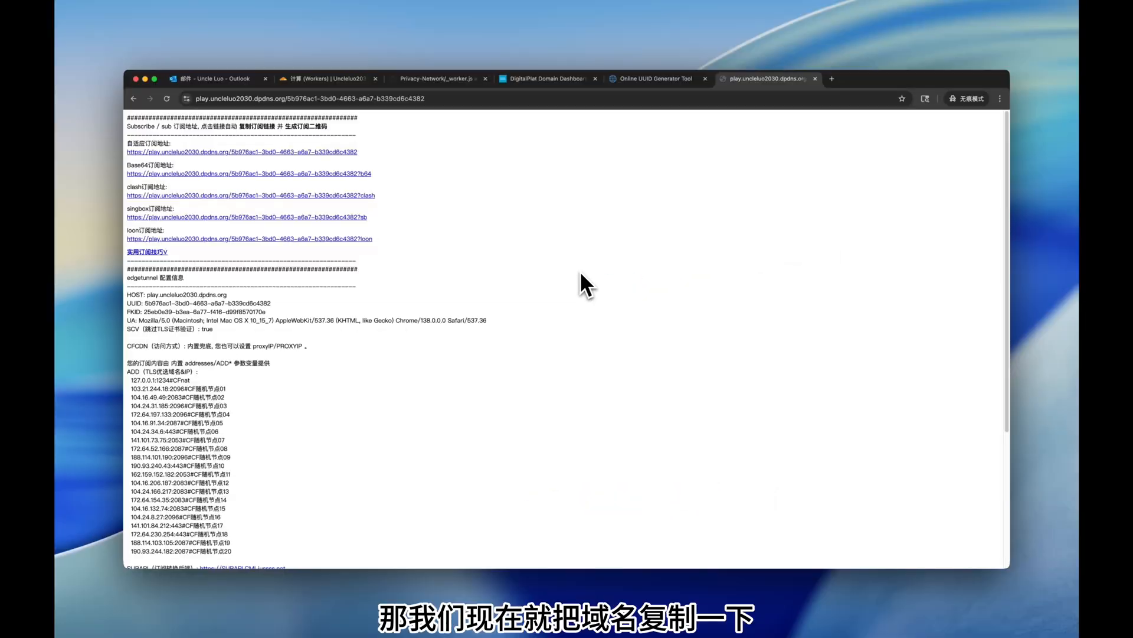
Load the subscription page at domain/new-UUID and copy its Base64 subscription link address.
click(513, 98)
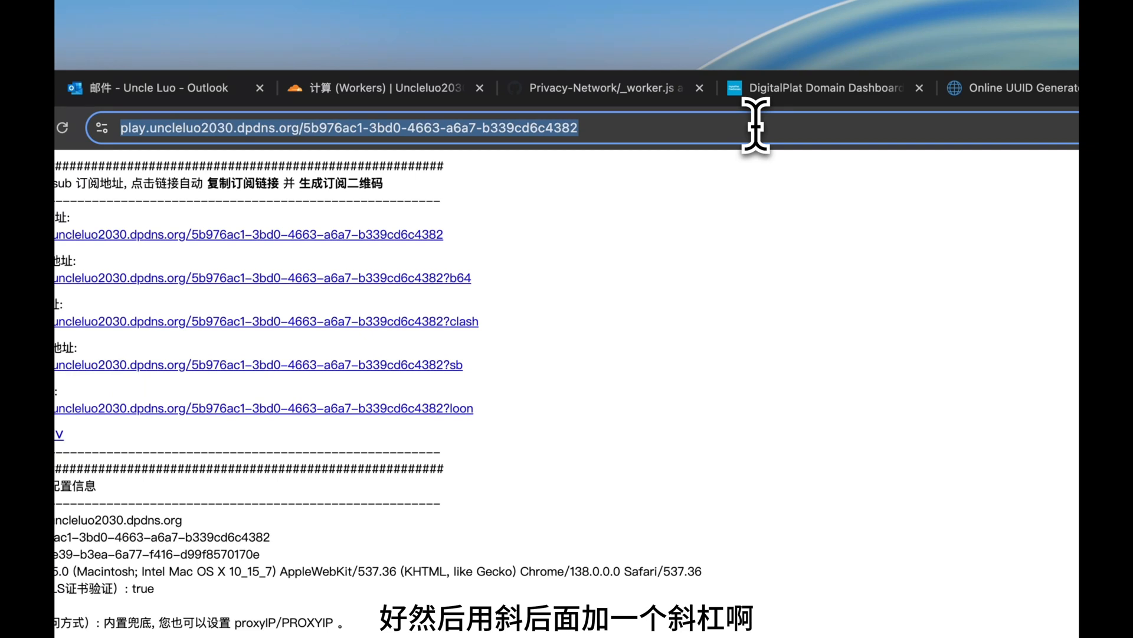
drag(756, 125, 369, 126)
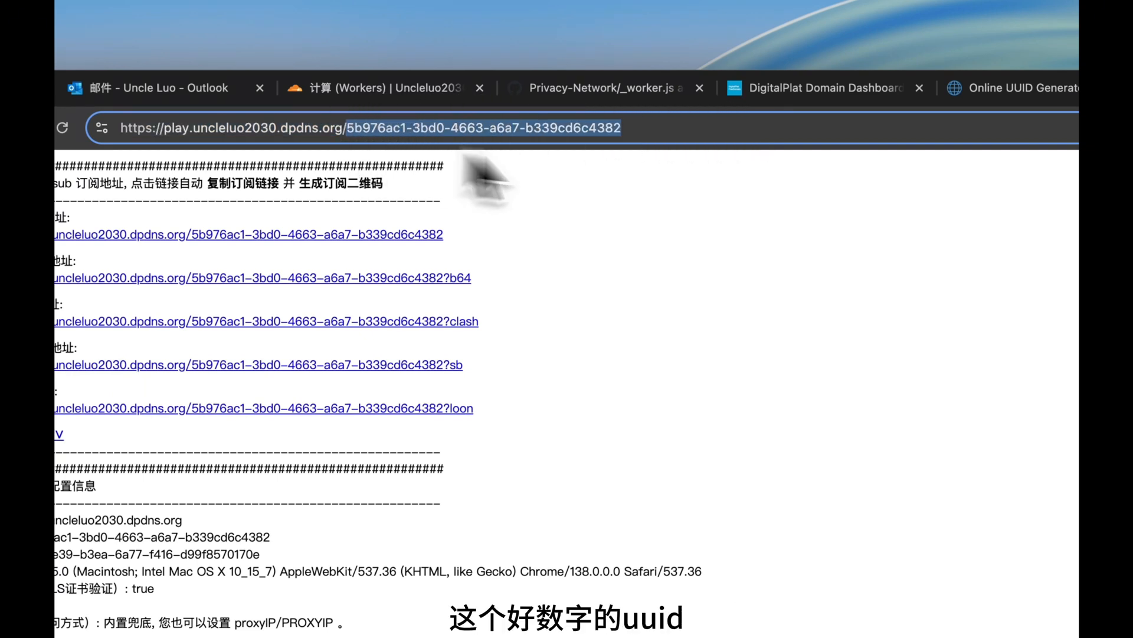
key(BackSpace)
key(Return)
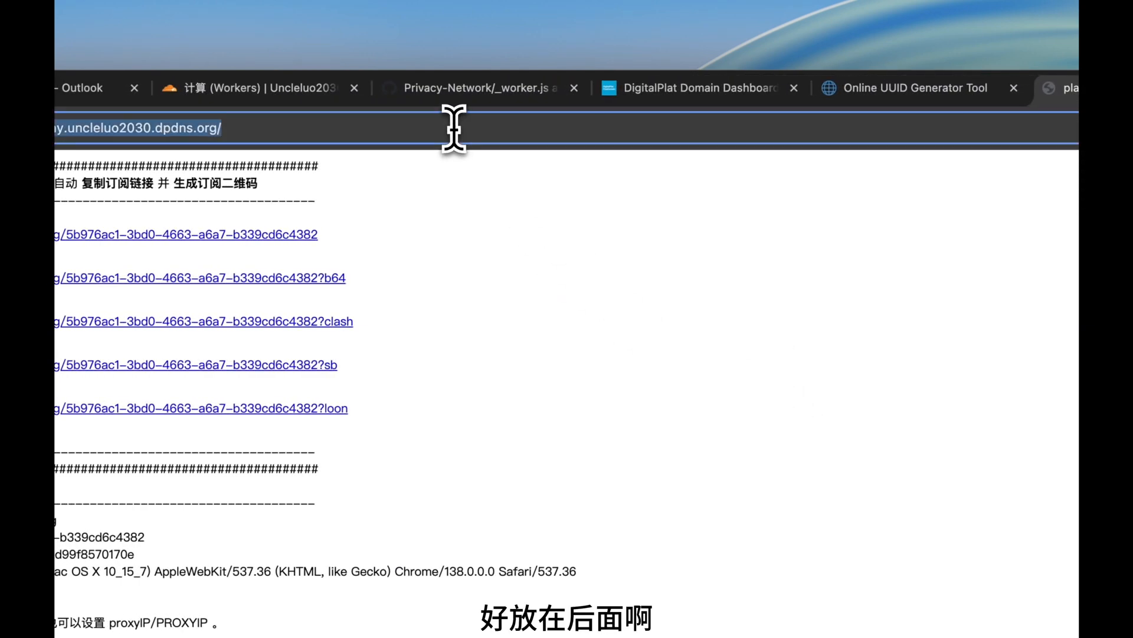
key(super+v)
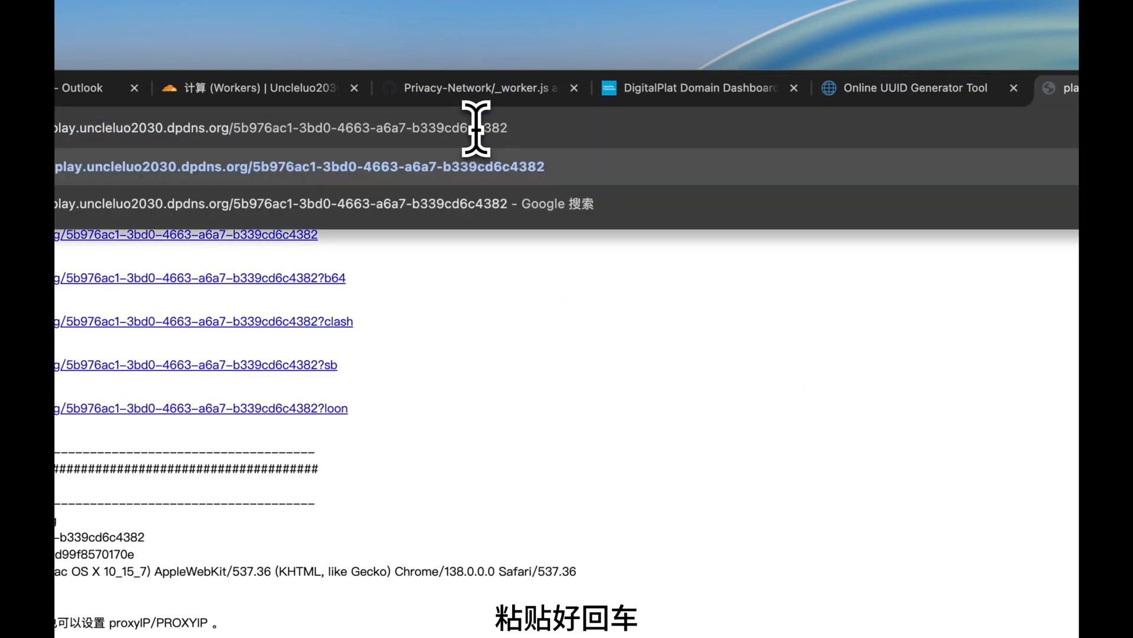
key(Return)
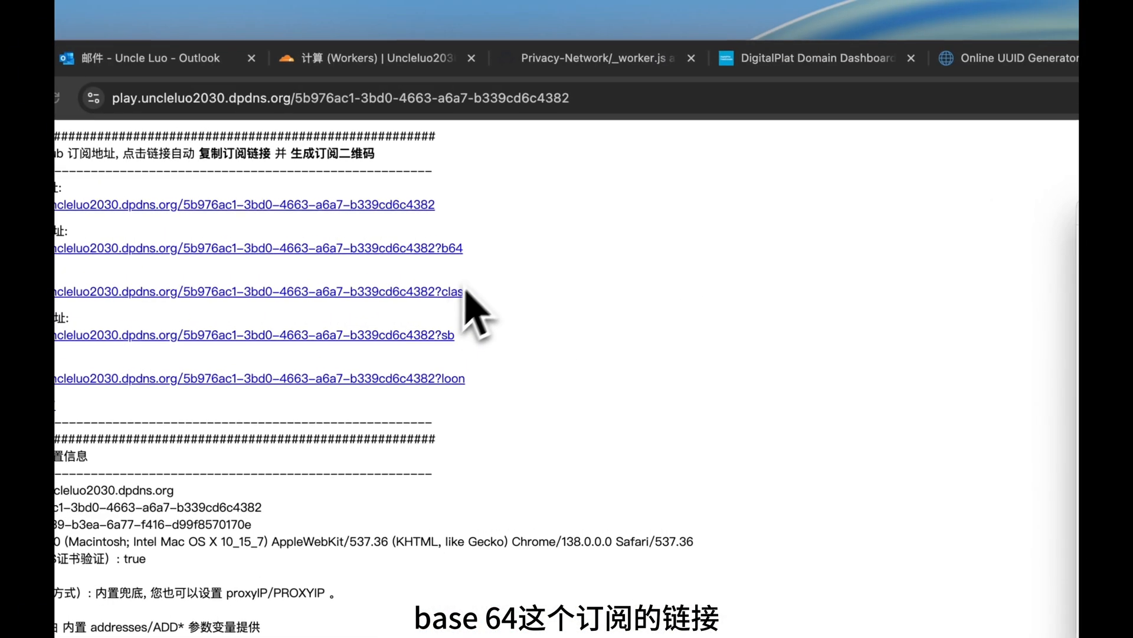
right_click(171, 249)
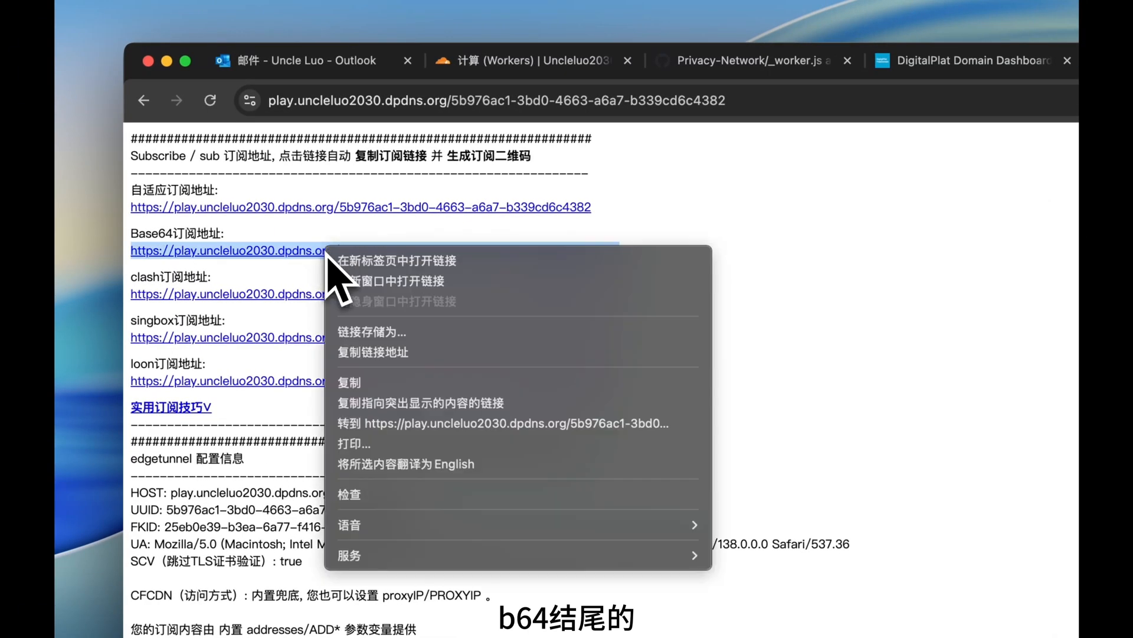
click(369, 384)
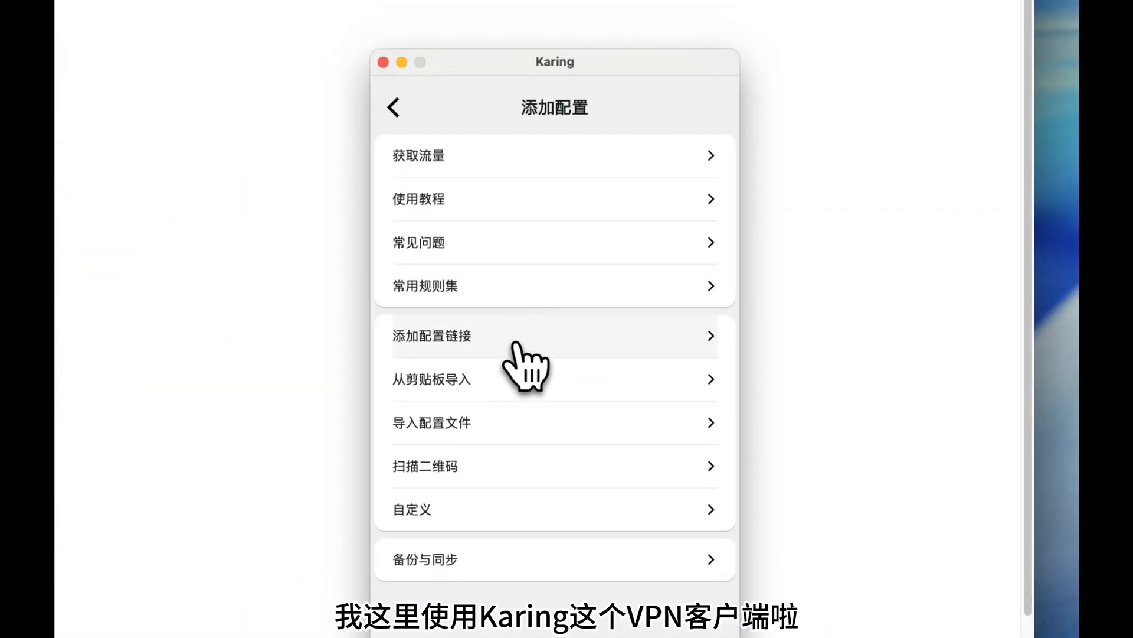
Import the copied subscription link into Karing from the clipboard and save it.
click(568, 462)
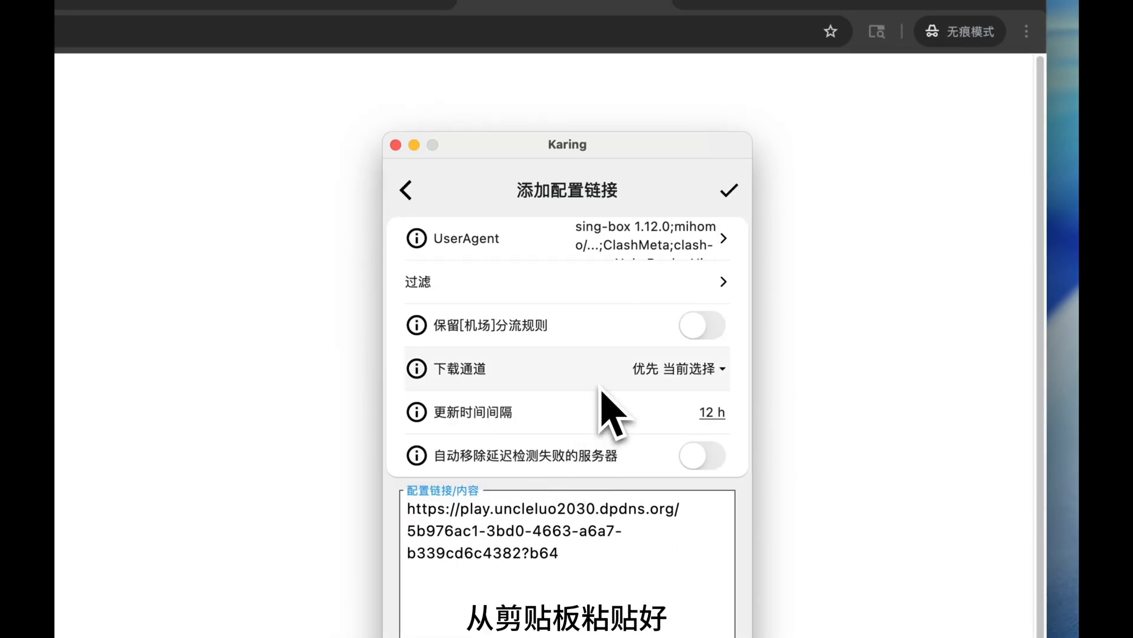
click(730, 190)
click(530, 466)
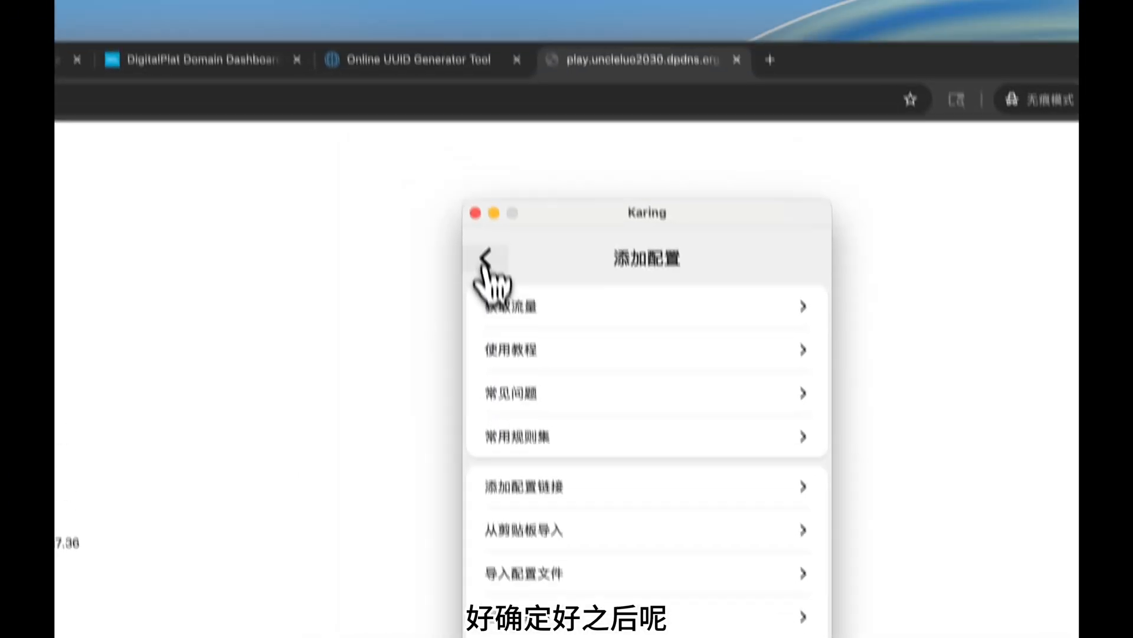
Review the play.uncleluo2030.dpdns.org profile and its nodes under 我的配置.
click(469, 107)
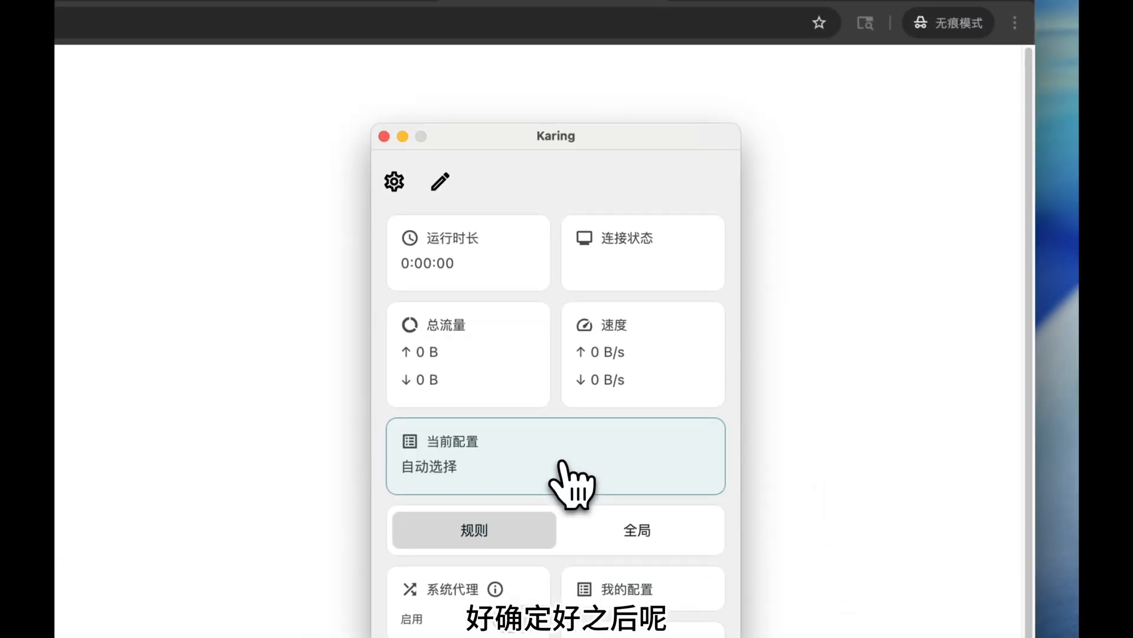
scroll(576, 481, down, 3)
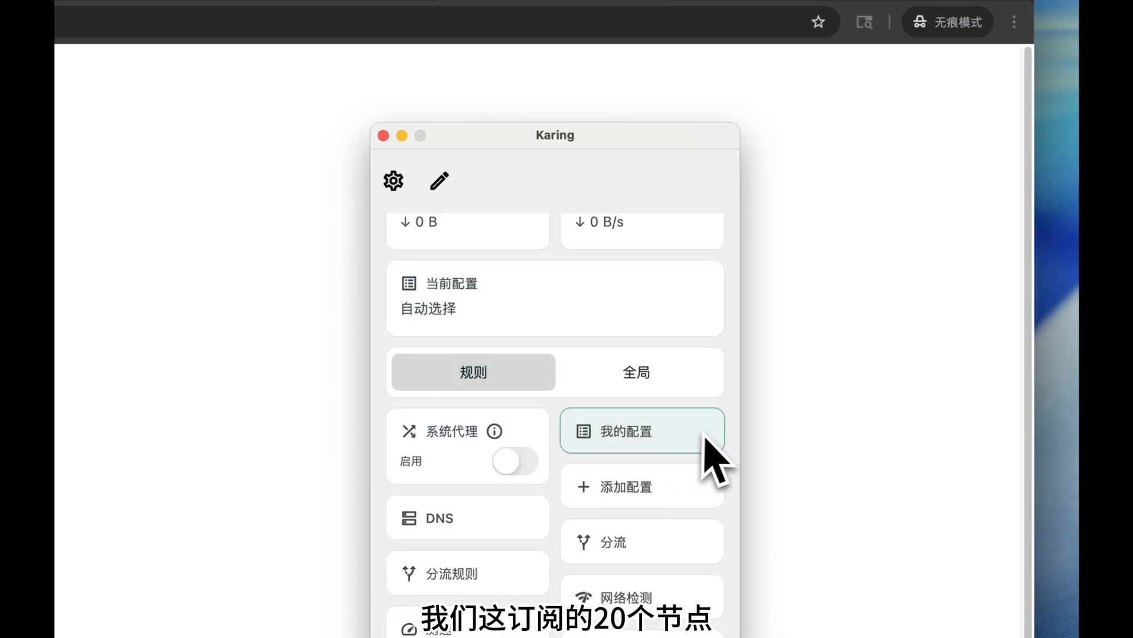
click(632, 435)
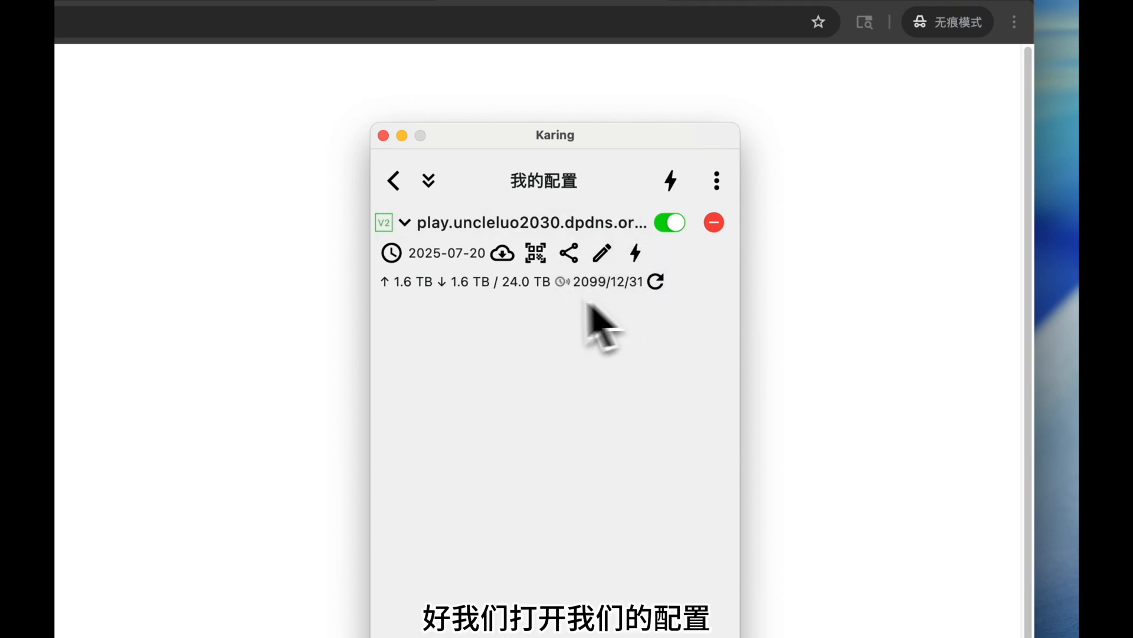
click(405, 222)
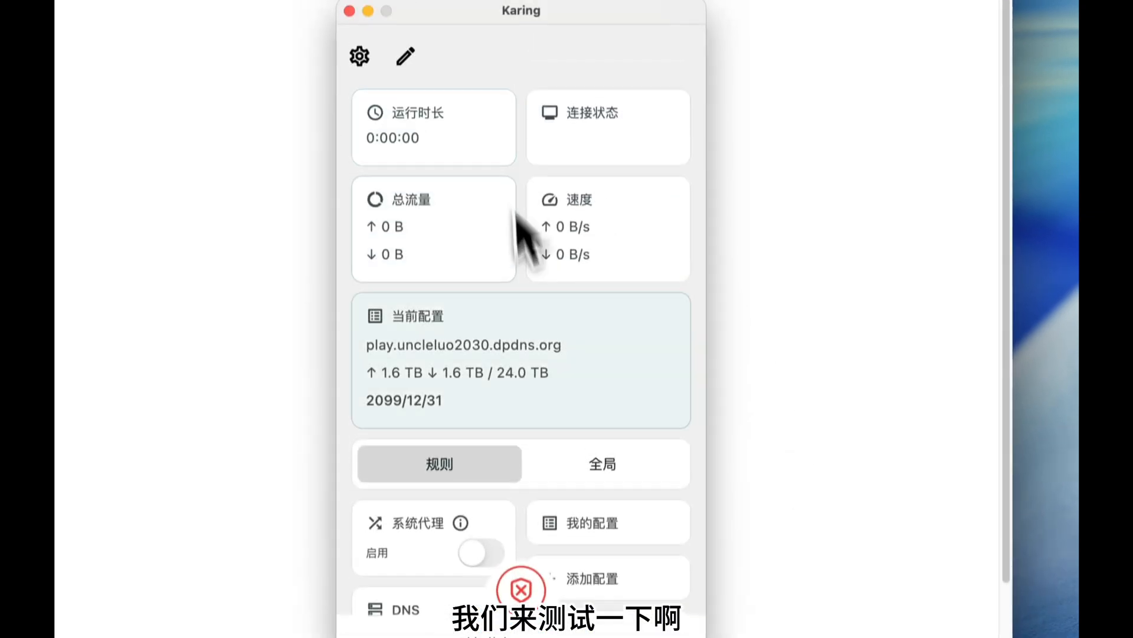
Test latency on all servers and connect through node CF随机节点02 at 152 ms.
click(670, 420)
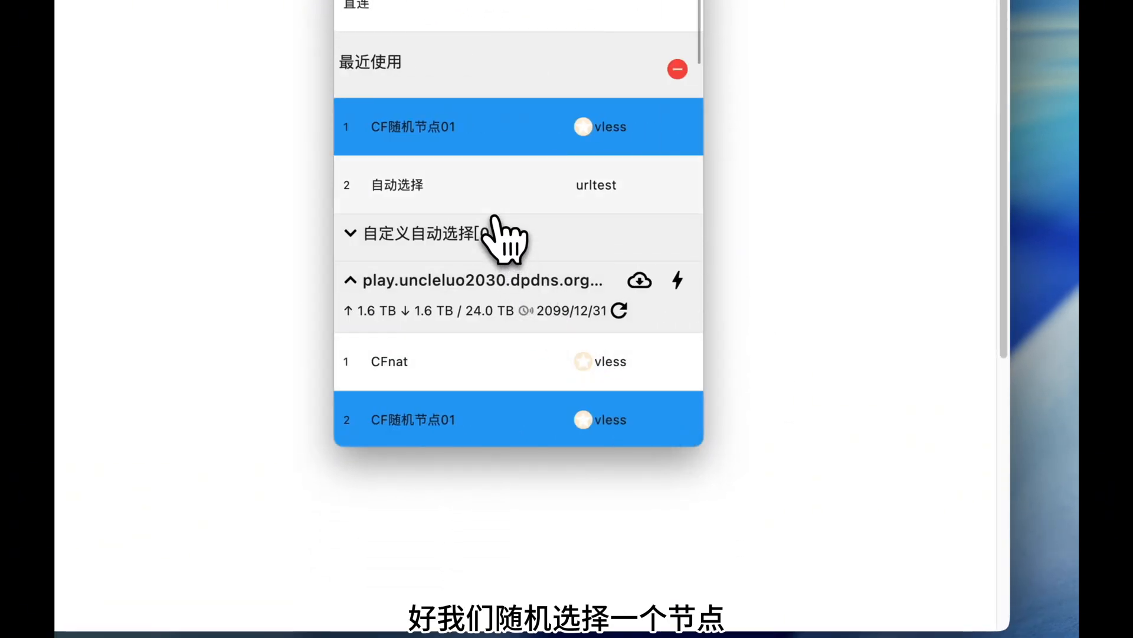
scroll(756, 371, down, 5)
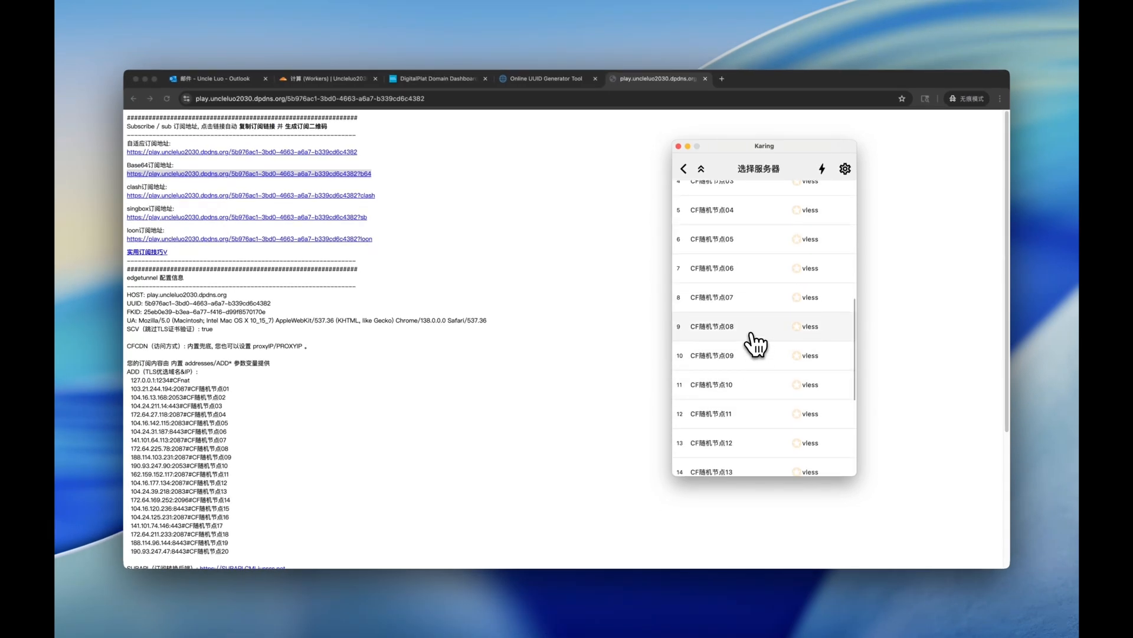
scroll(756, 342, up, 4)
click(748, 331)
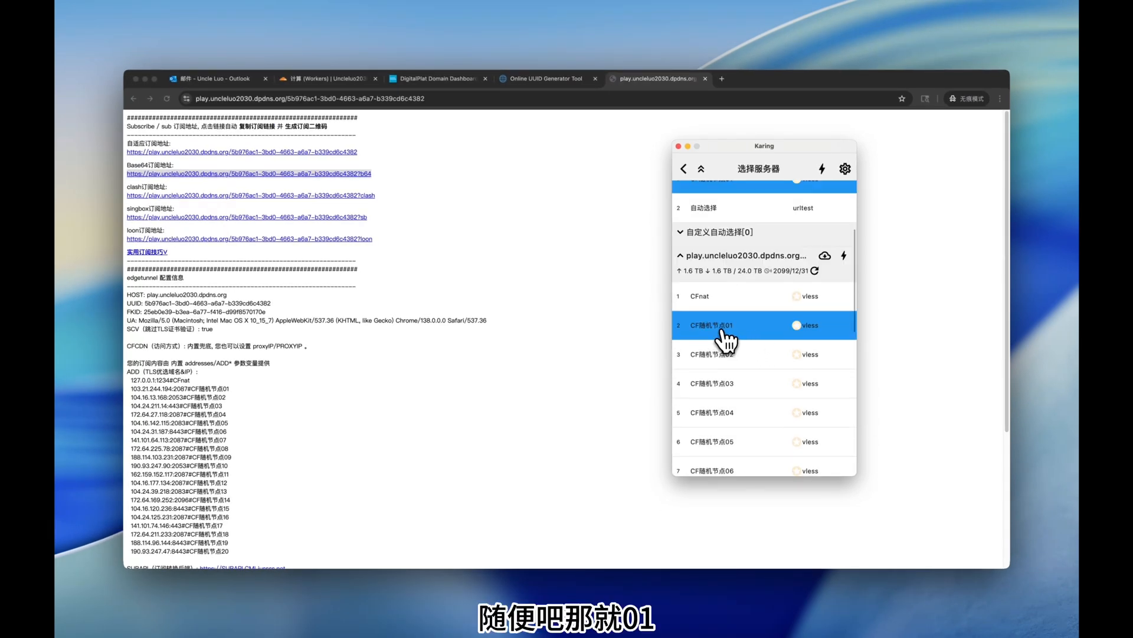
click(821, 168)
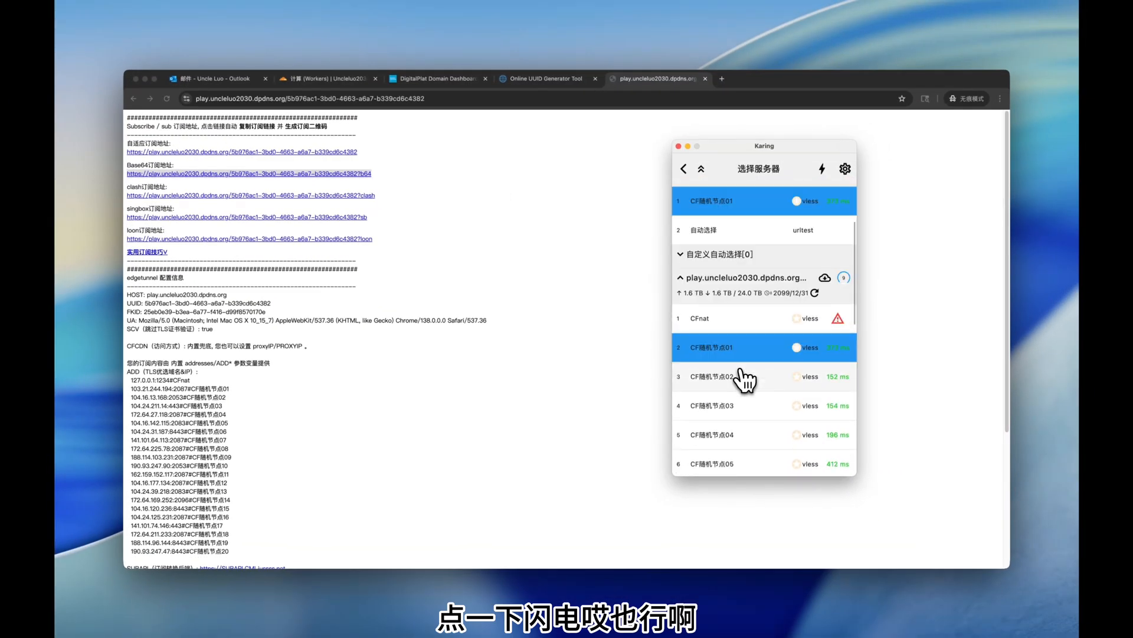
scroll(745, 381, down, 1)
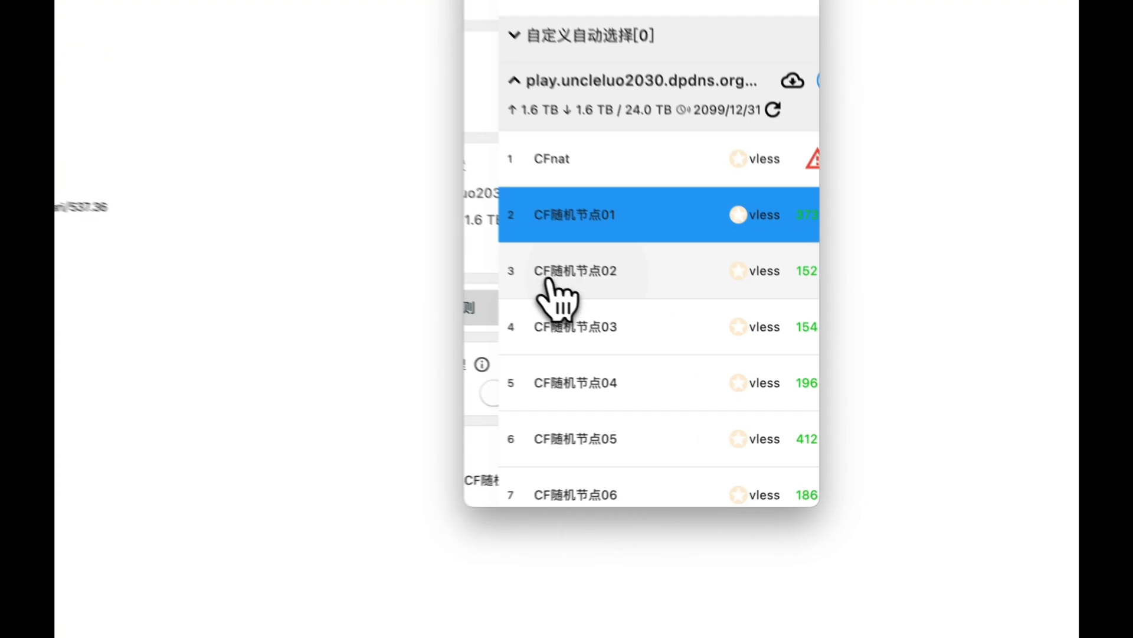
click(717, 358)
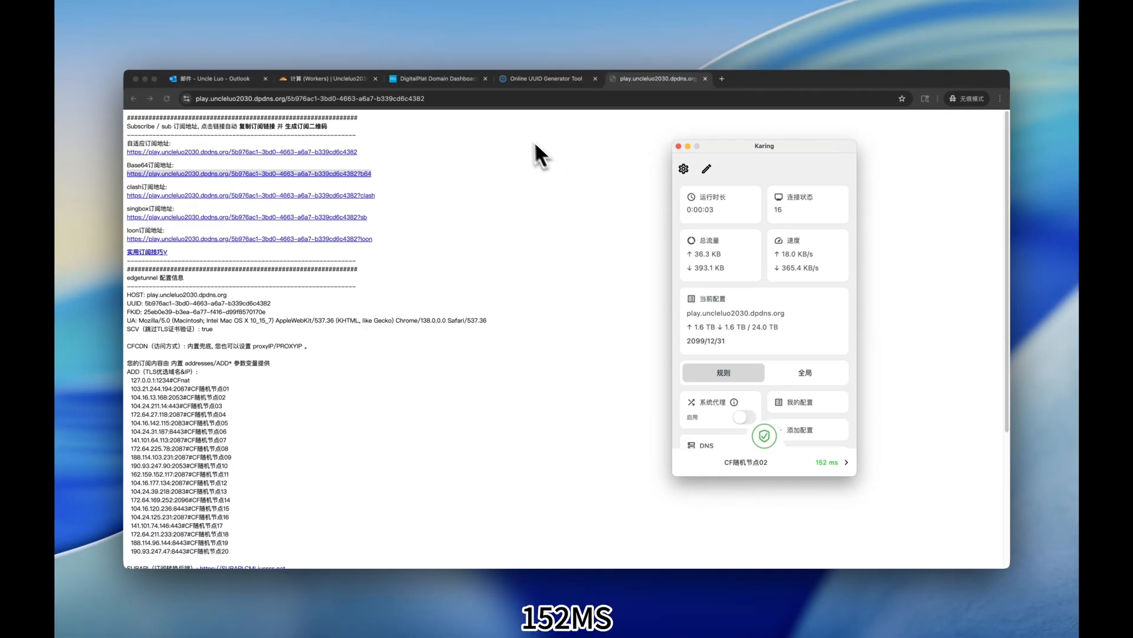
Load youtube.com, then run a fast.com speed test reaching 79 Mbps.
click(520, 99)
text(youtube.com)
key(Return)
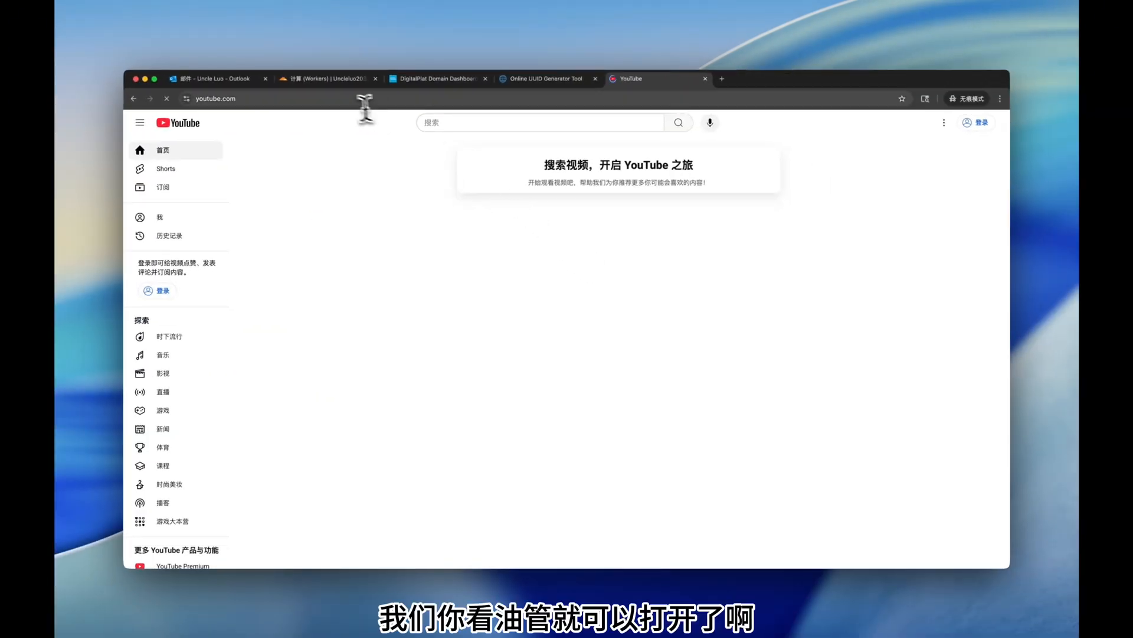
click(347, 98)
text(fast.com)
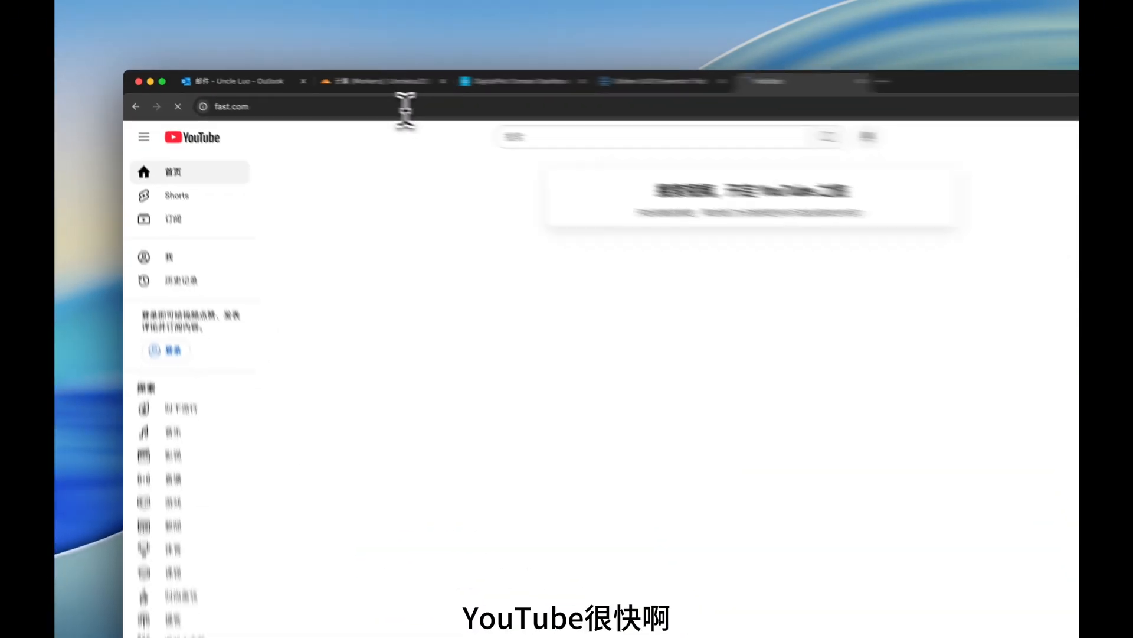
key(Return)
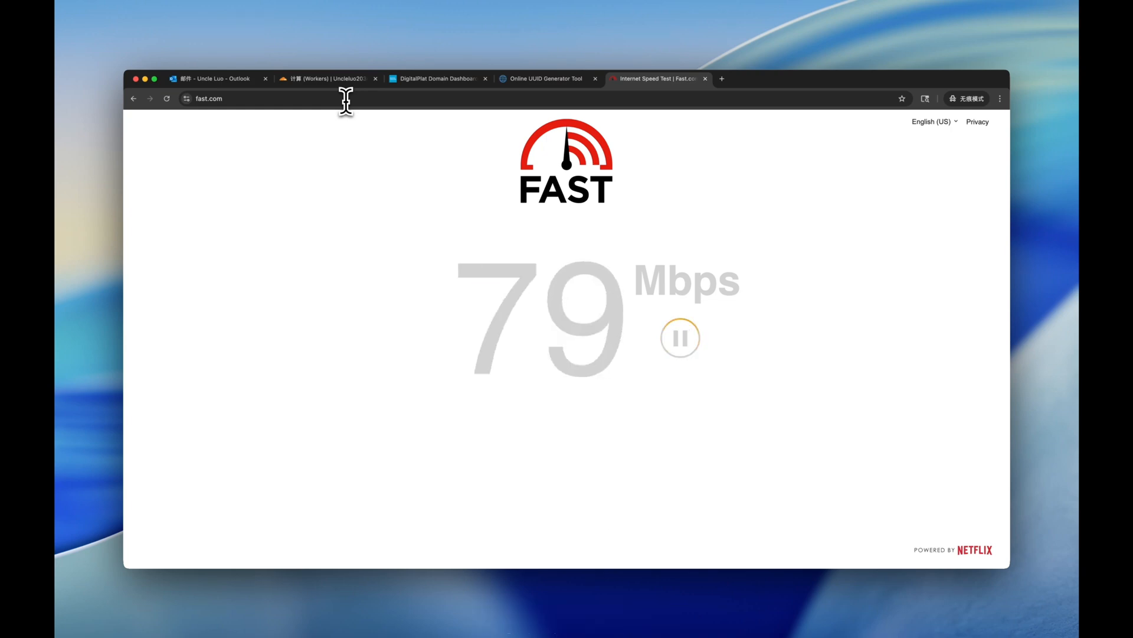
Check ip.me, which shows the public IP in San Jose, United States, via Cloudflare Warp.
click(347, 99)
text(ip.me)
key(Return)
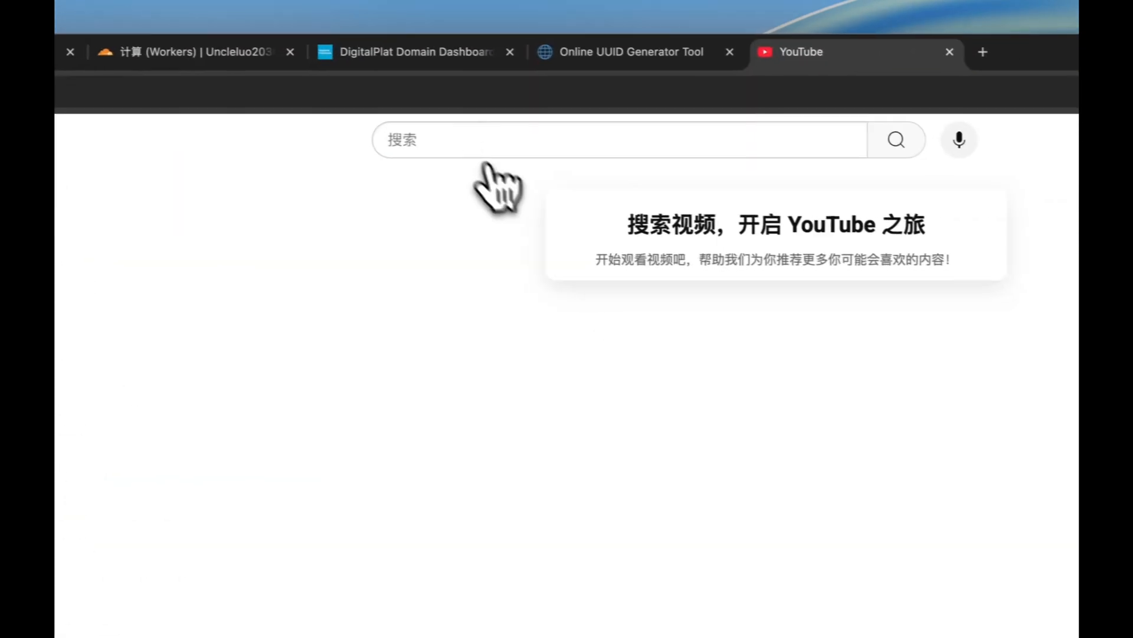
Open the 4K HDR Dolby Vision video and switch playback to the highest 4K quality.
click(467, 127)
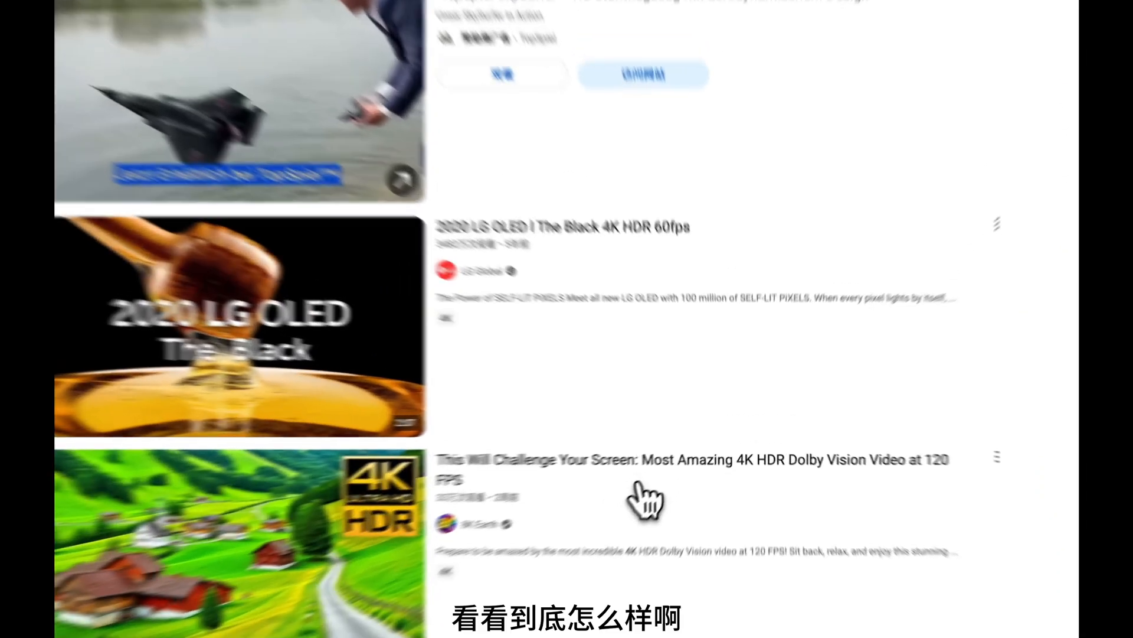
click(686, 456)
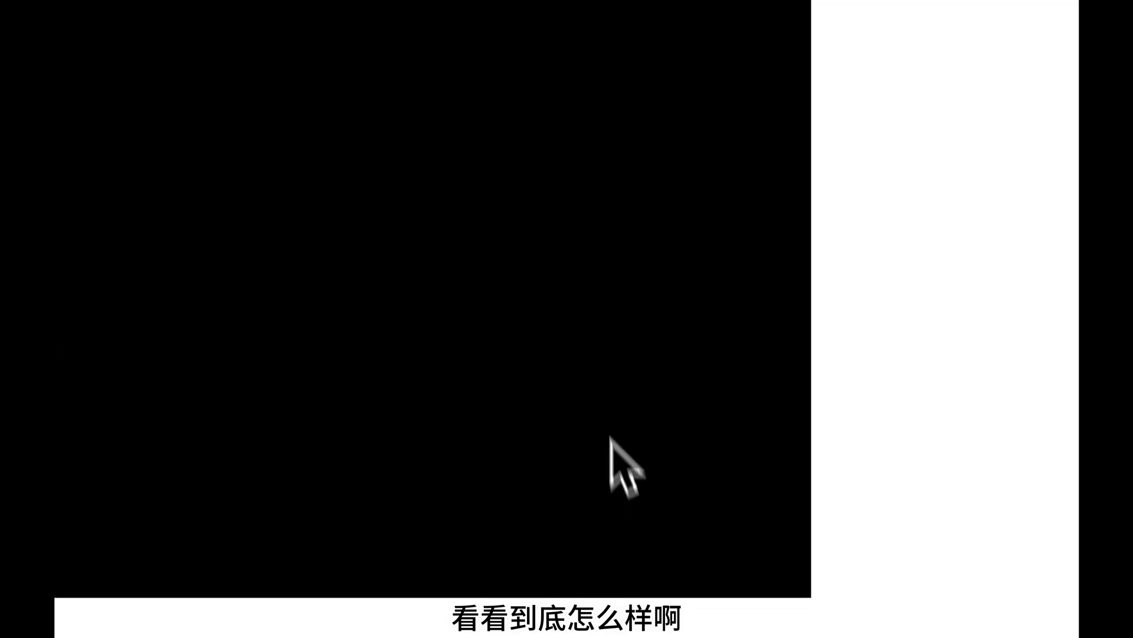
click(625, 538)
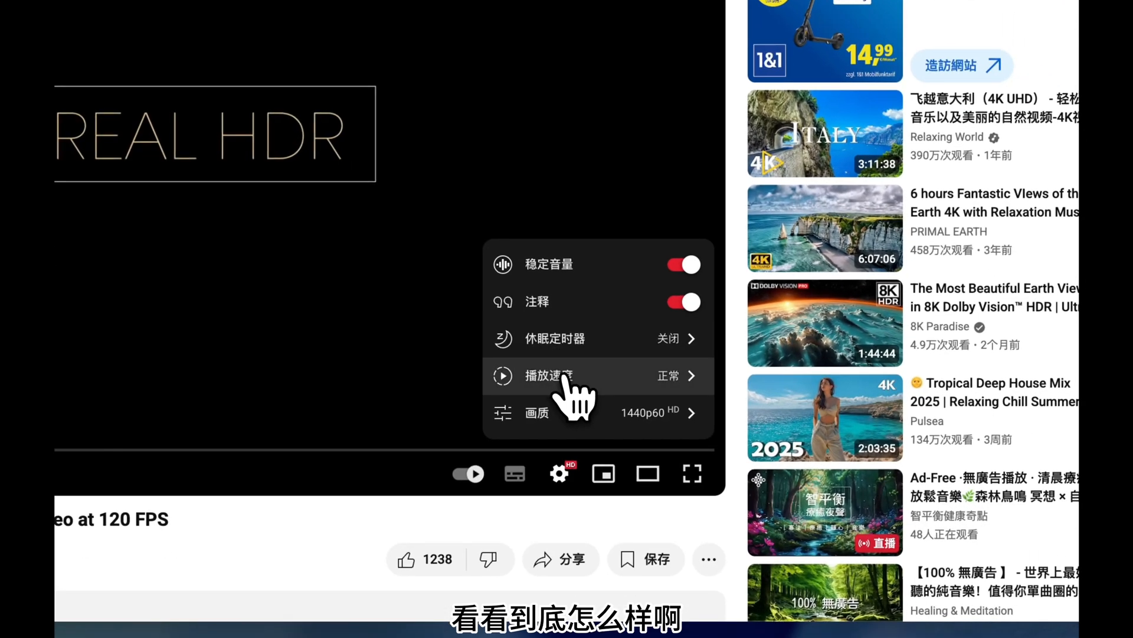
click(576, 413)
click(534, 155)
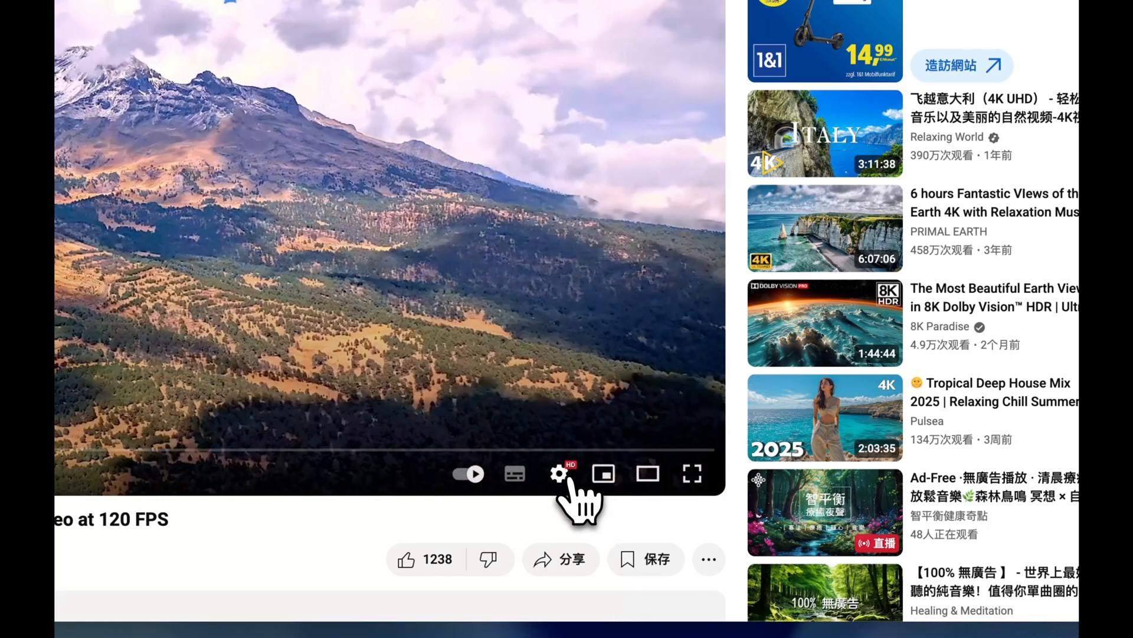
Set the video quality to 2160p and close the YouTube Premium offer.
right_click(571, 476)
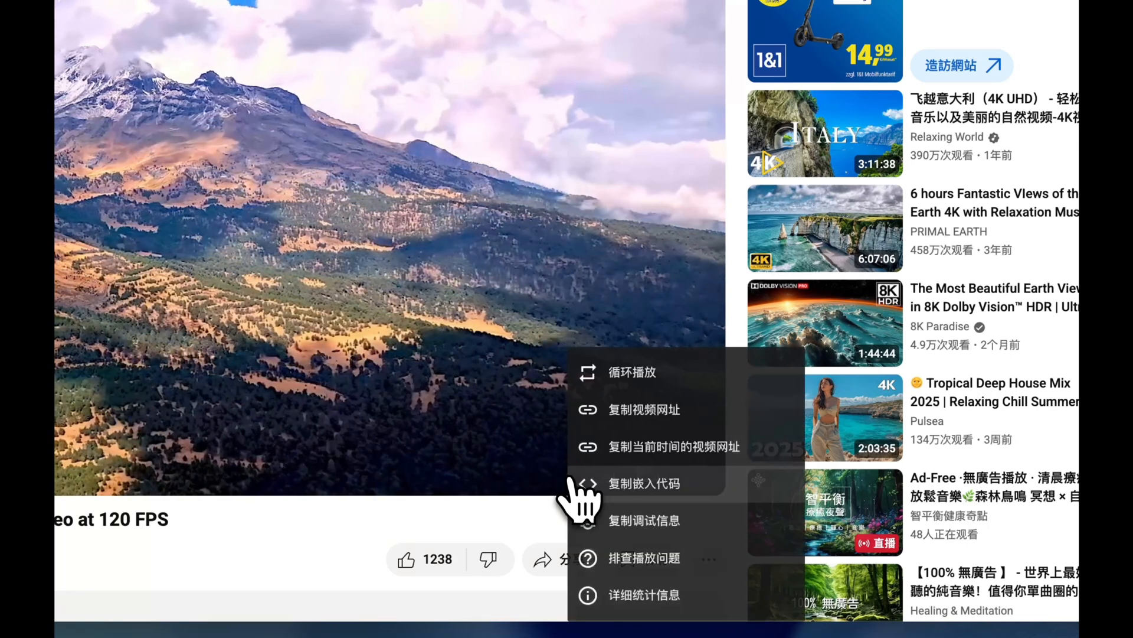
click(494, 363)
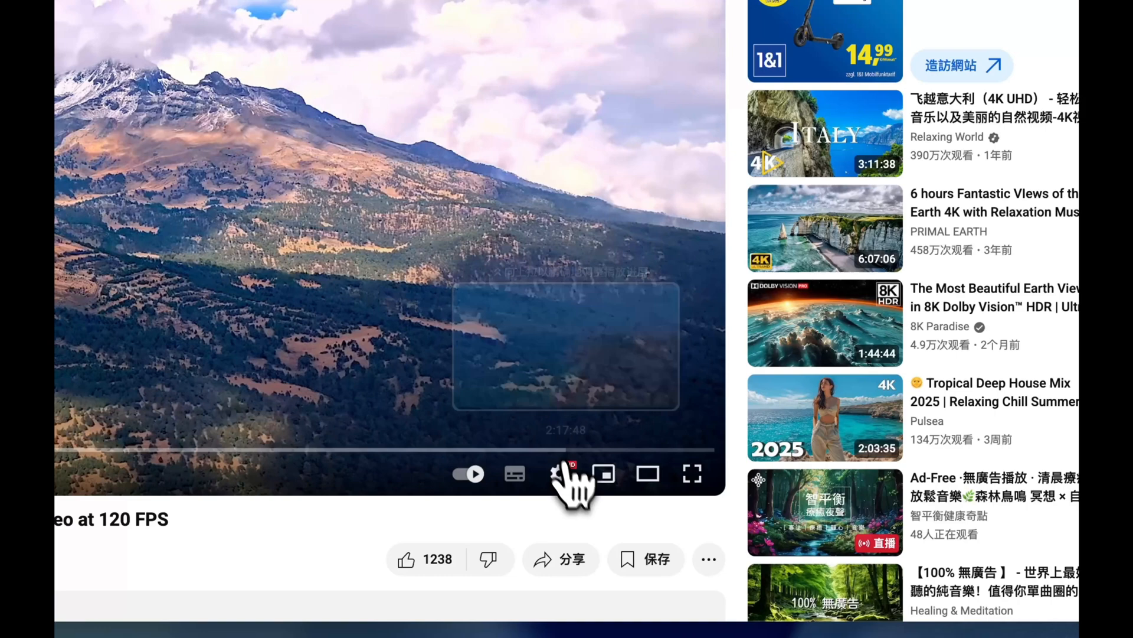
right_click(570, 477)
click(507, 388)
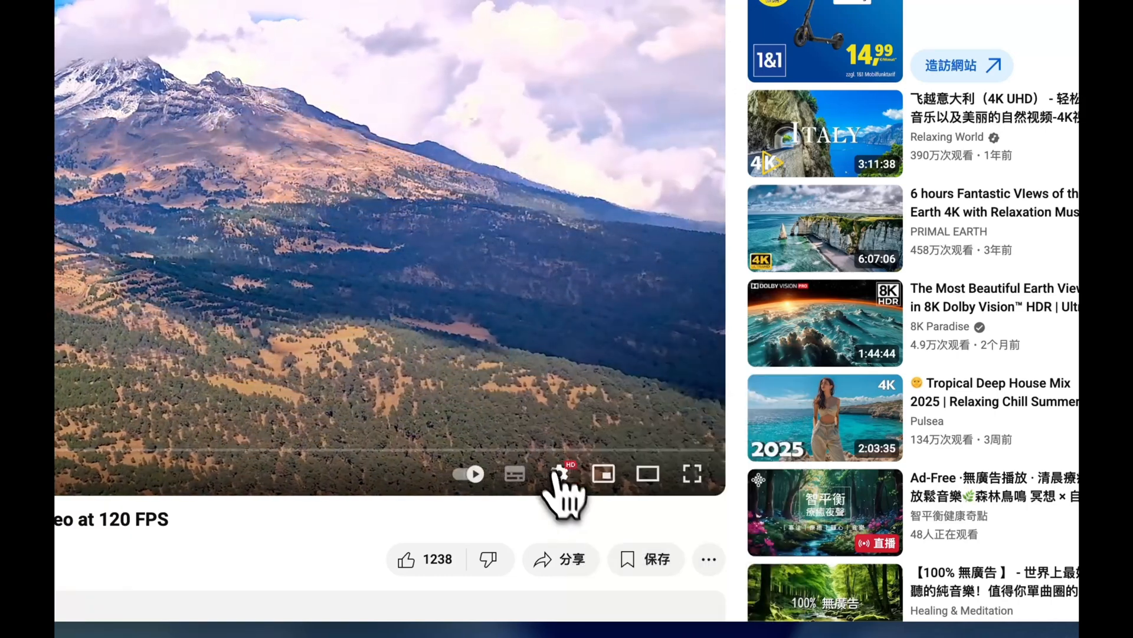
click(564, 476)
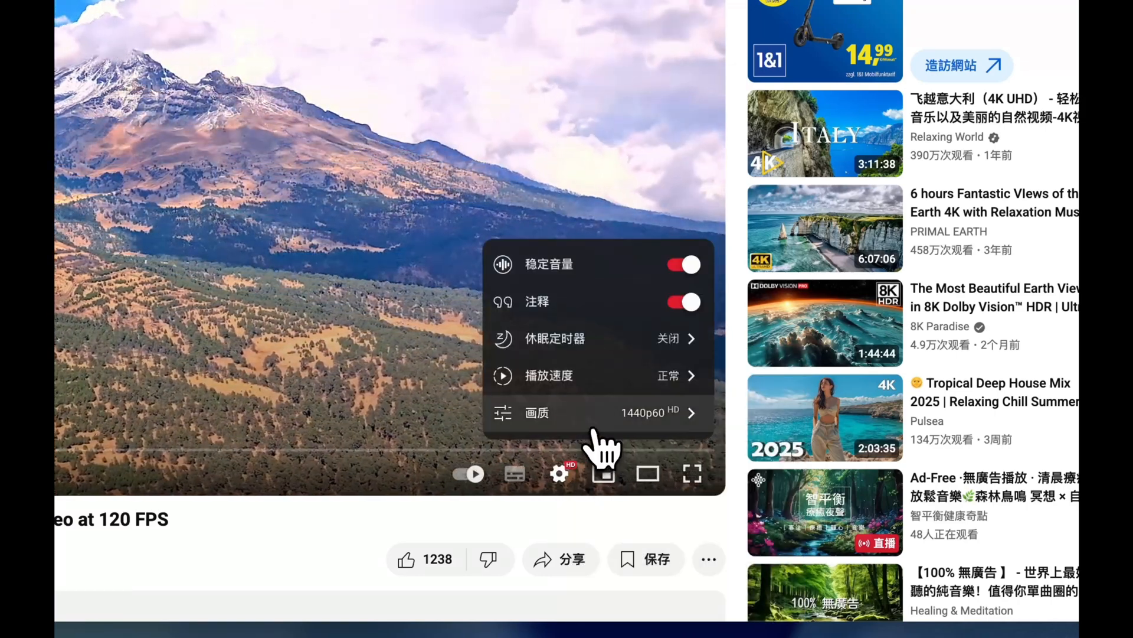
click(594, 426)
click(561, 207)
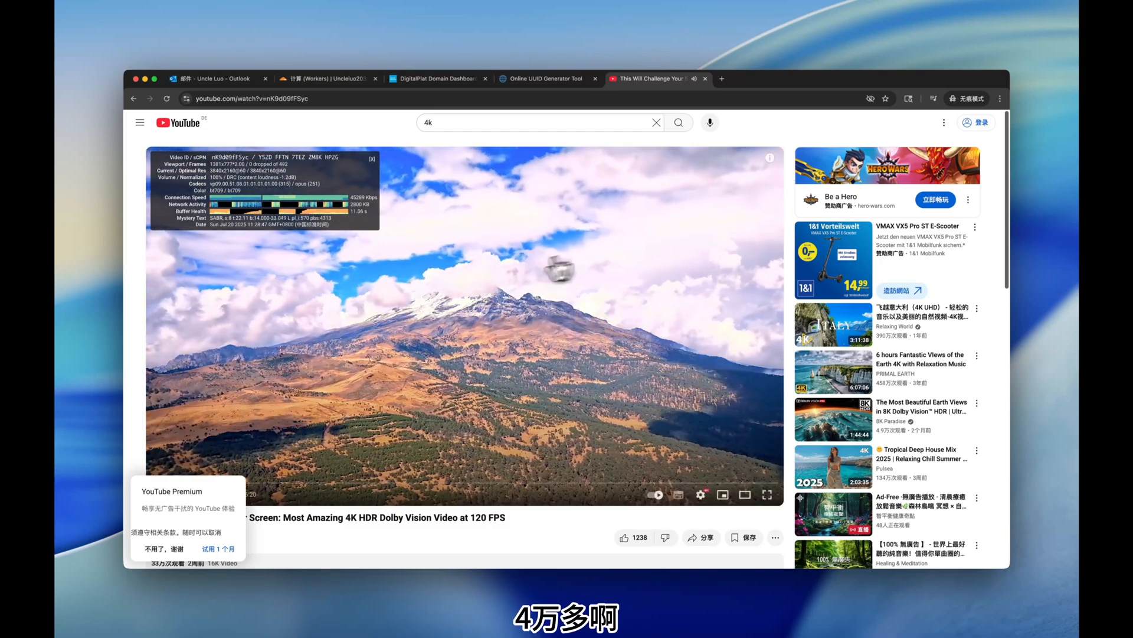
click(158, 549)
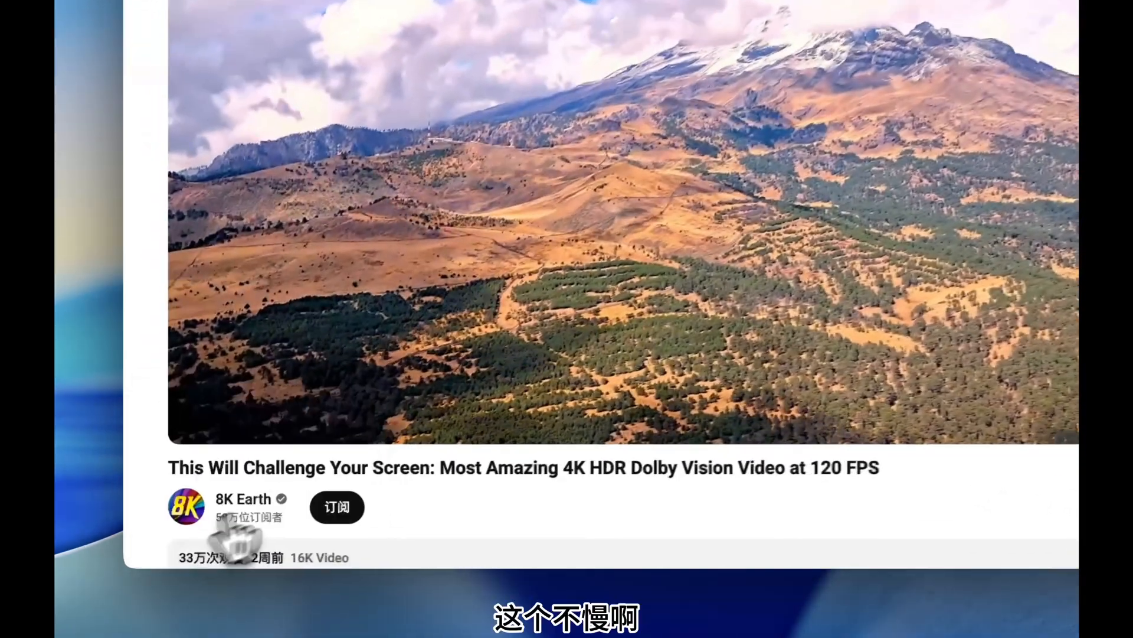